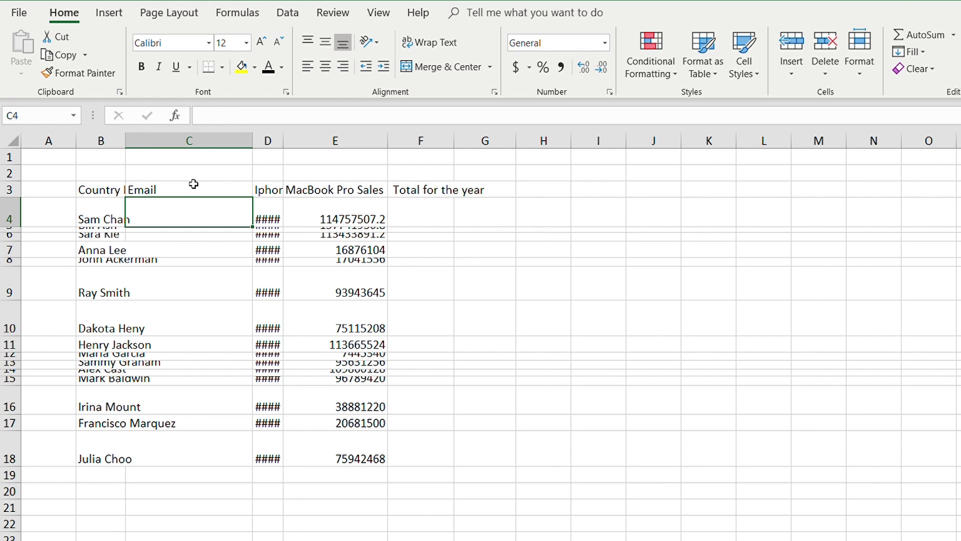
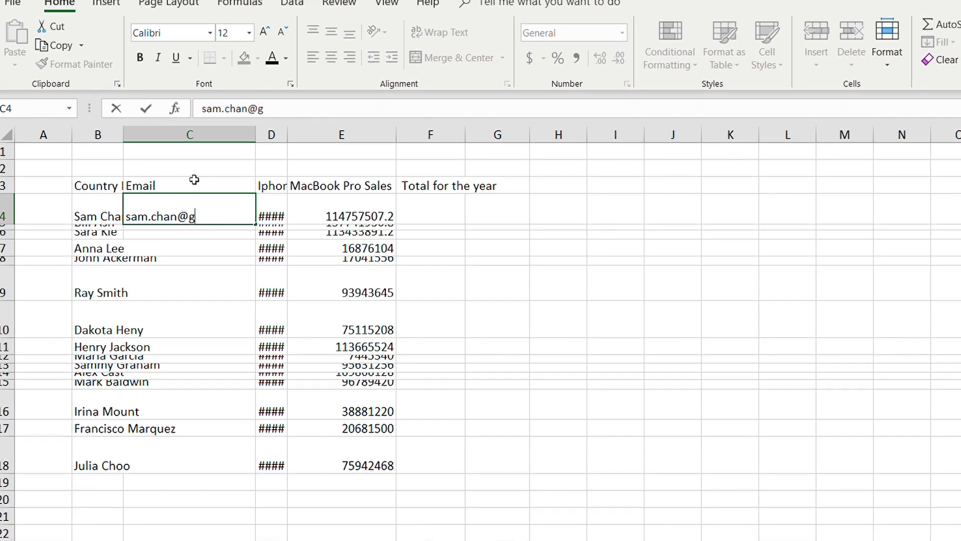
Enter the first manager's e-mail in C4 and Flash Fill the remaining managers' e-mails.
key("Return")
key("Up")
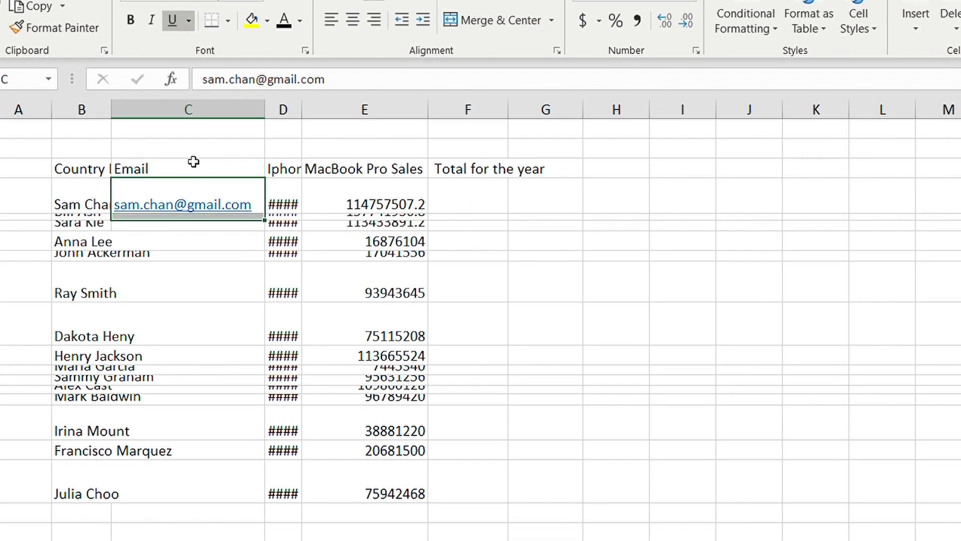
key("shift+Down")
key("shift+Down")
key("shift+Down")
key("shift+Down")
key("shift+Down")
key("shift+Down")
key("shift+Down")
key("shift+Down")
key("shift+Down")
key("shift+Down")
key("shift+Down")
key("shift+Down")
key("shift+Down")
key("shift+Down")
key("ctrl+e")
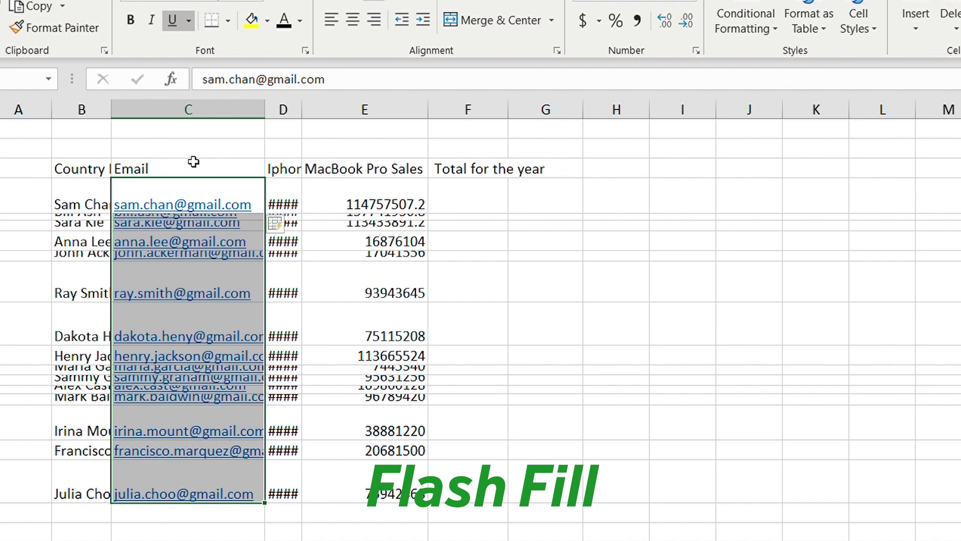
AutoFit the column widths and row heights of the table B3:F18.
key("Right")
key("ctrl+a")
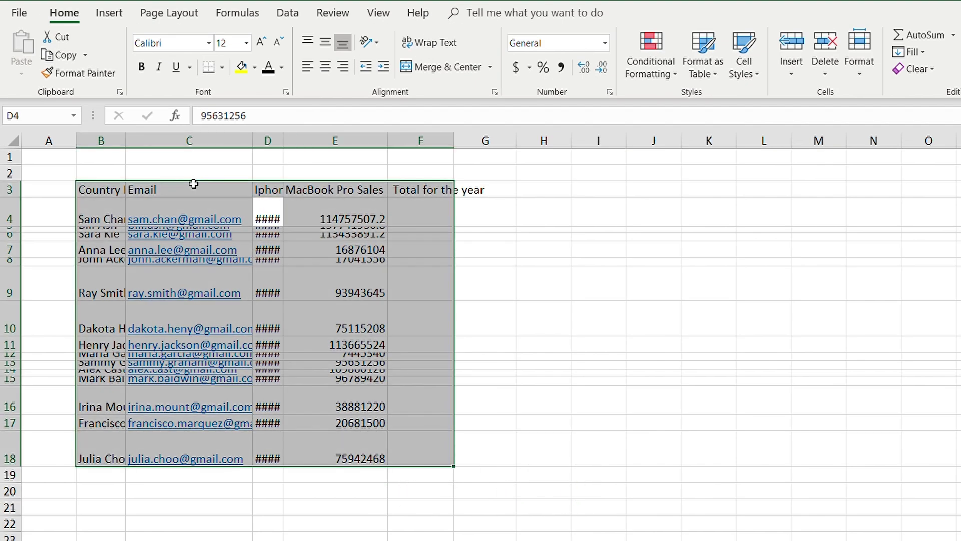
key("alt+h")
key("o")
key("i")
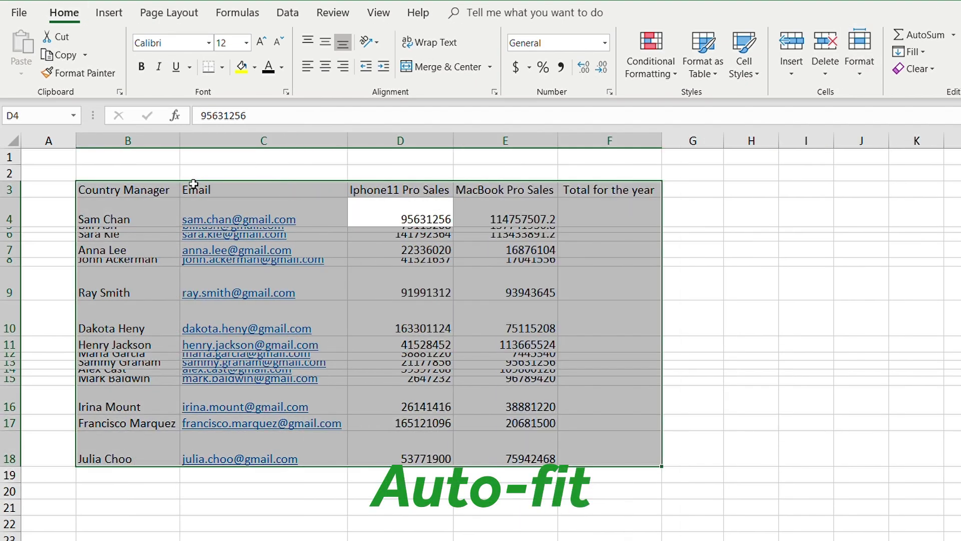
key("alt+h")
key("o")
key("a")
Fill the Total for the year cells F4:F18 with AutoSum totals.
key("Right")
key("Right")
key("shift+Down")
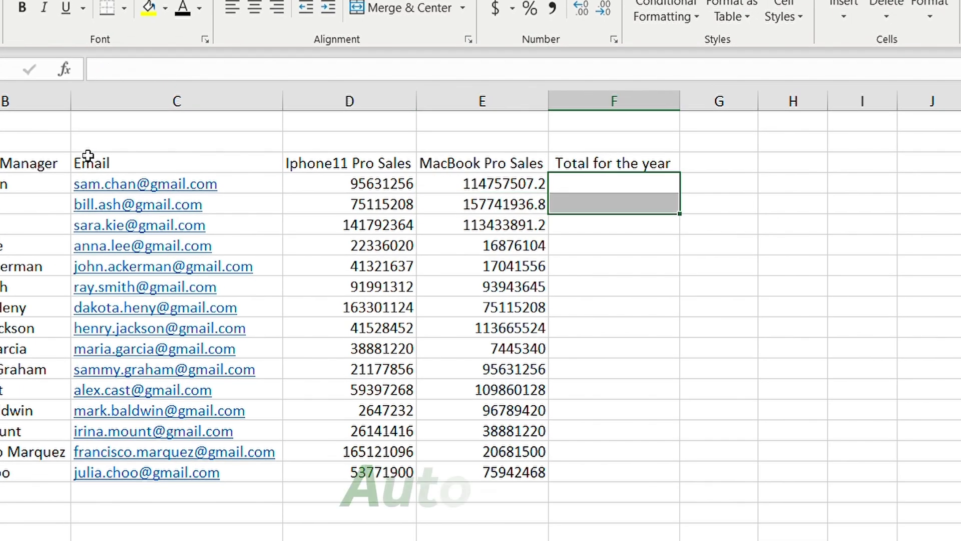
key("shift+Down")
key("shift+Down")
key("shift+Down")
key("shift+Down")
key("shift+Down")
key("shift+Down")
key("shift+Down")
key("shift+Down")
key("shift+Down")
key("shift+Down")
key("shift+Down")
key("shift+Down")
key("shift+Down")
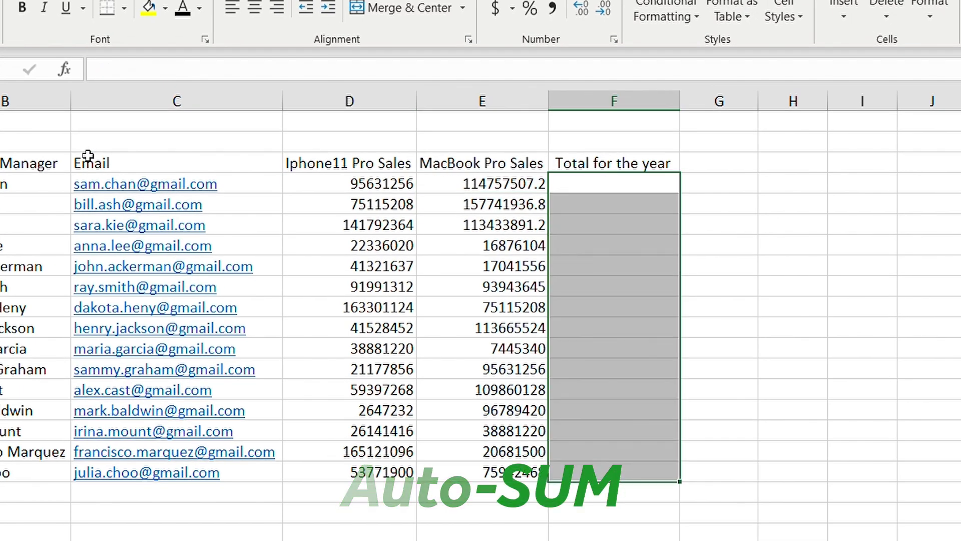
key("alt+=")
Make the header row B3:F3 bold.
key("Up")
key("ctrl+shift+Left")
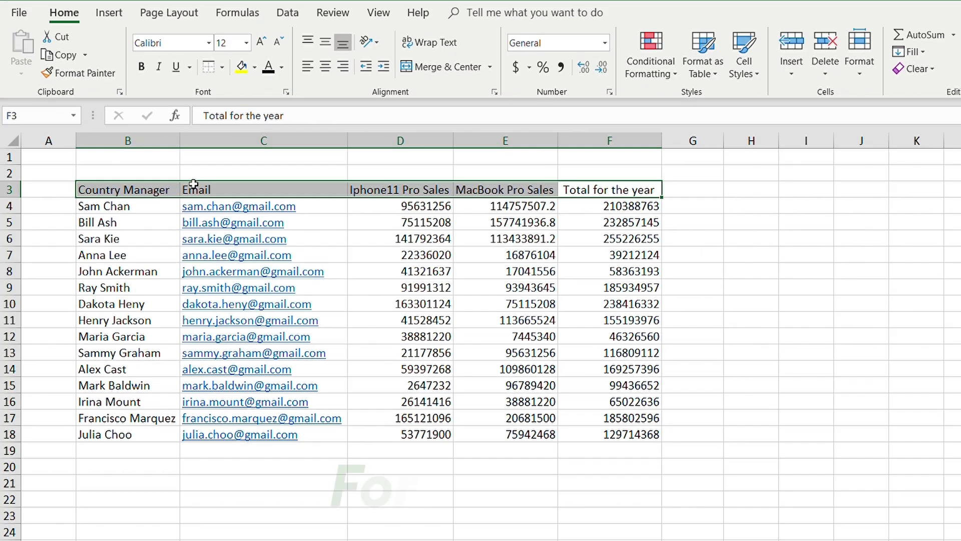
key("ctrl+b")
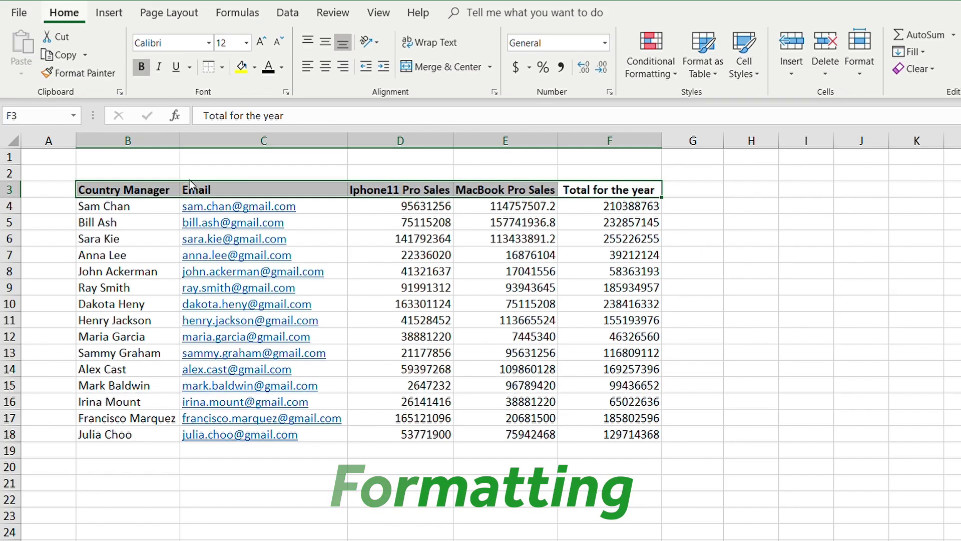
key("Down")
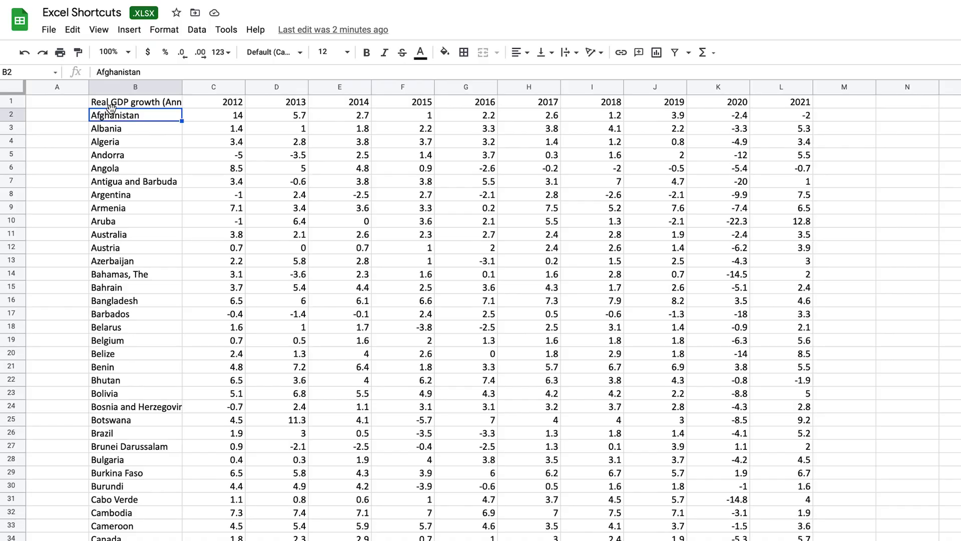
Download the Google Sheets workbook as a Microsoft Excel .xlsx file.
left_click(113, 103)
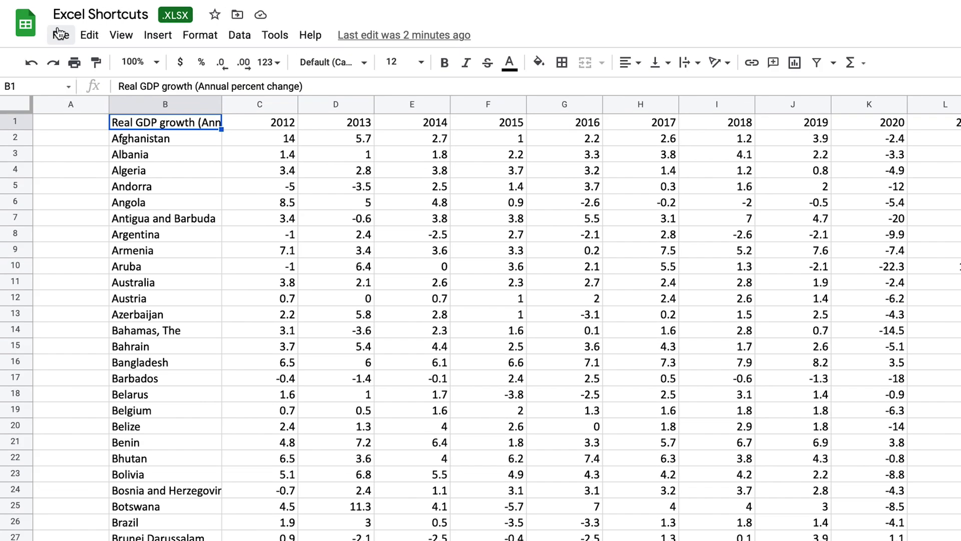
left_click(48, 29)
mouse_move(275, 300)
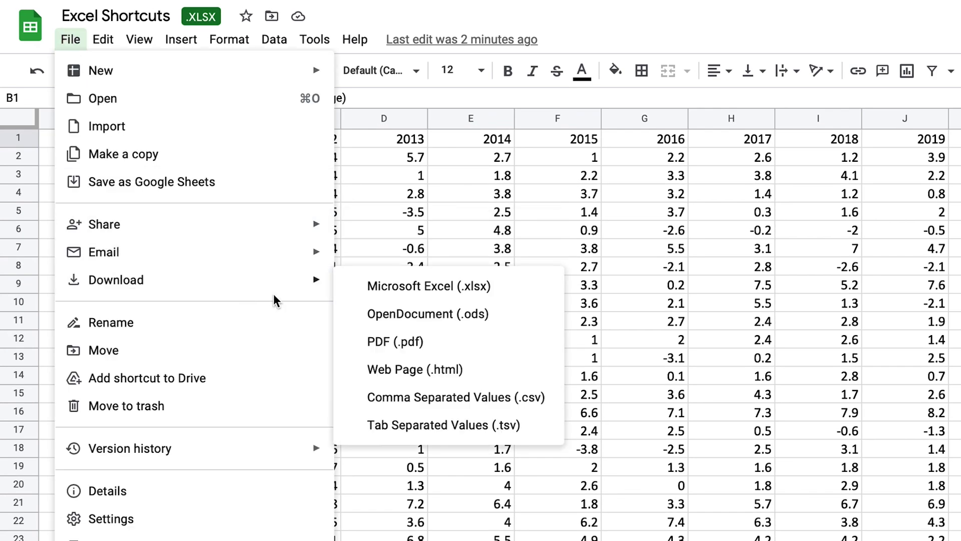
left_click(406, 294)
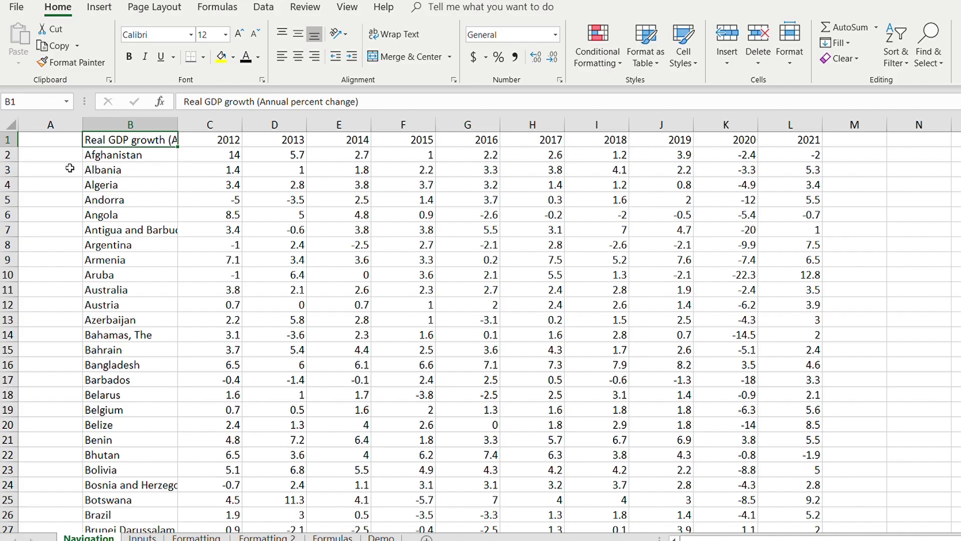
key("Down")
key("Up")
key("Right")
key("Left")
key("Down")
scroll(69, 168, "down", 1)
key("Up")
key("Down")
key("Down")
key("Down")
key("Down")
key("Down")
key("Down")
key("Down")
key("Down")
key("Down")
key("Down")
key("Down")
key("Down")
key("Down")
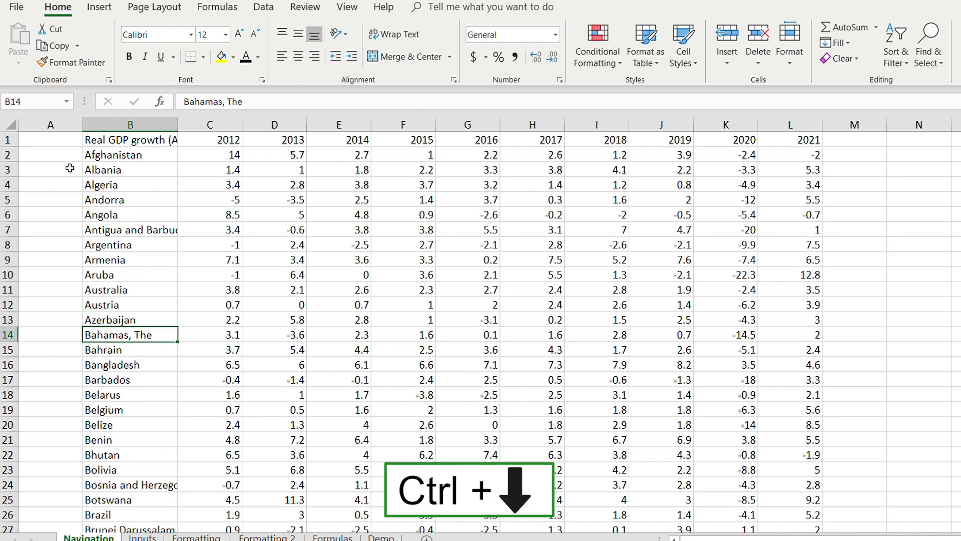
key("Down")
key("Down")
key("Down")
key("Down")
key("Down")
key("Down")
key("Down")
key("Down")
key("Down")
key("Down")
key("Down")
key("Down")
key("Down")
key("Down")
key("Down")
key("Down")
key("Down")
key("Down")
key("Down")
key("Down")
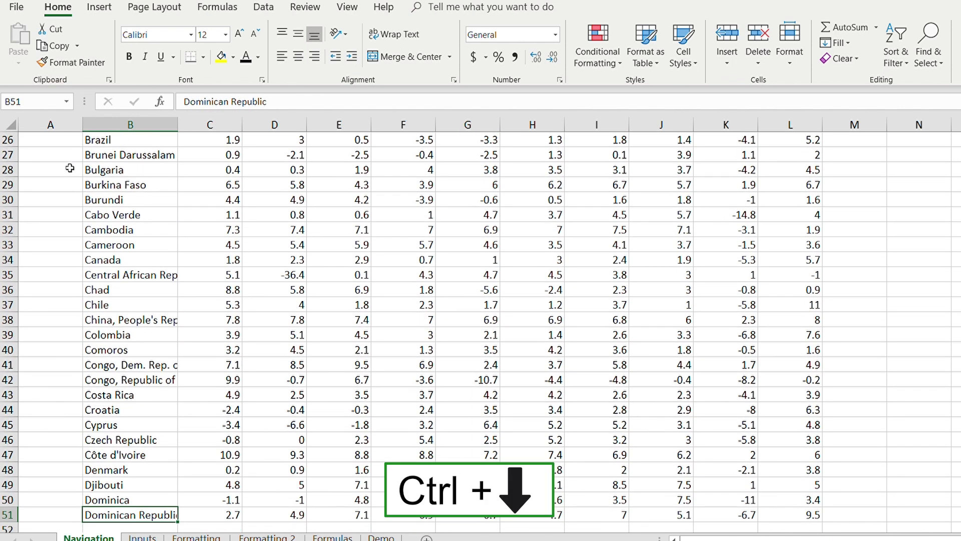
key("ctrl+Down")
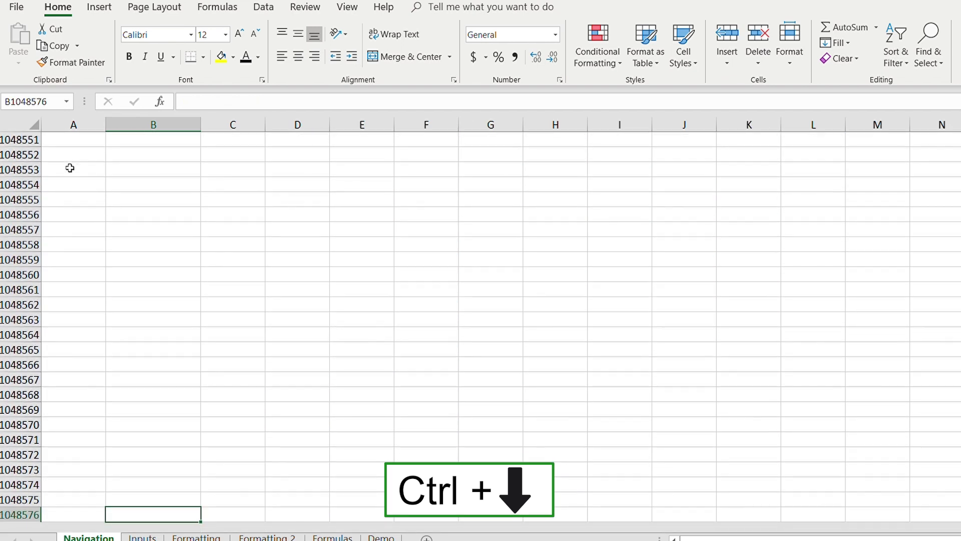
key("ctrl+Up")
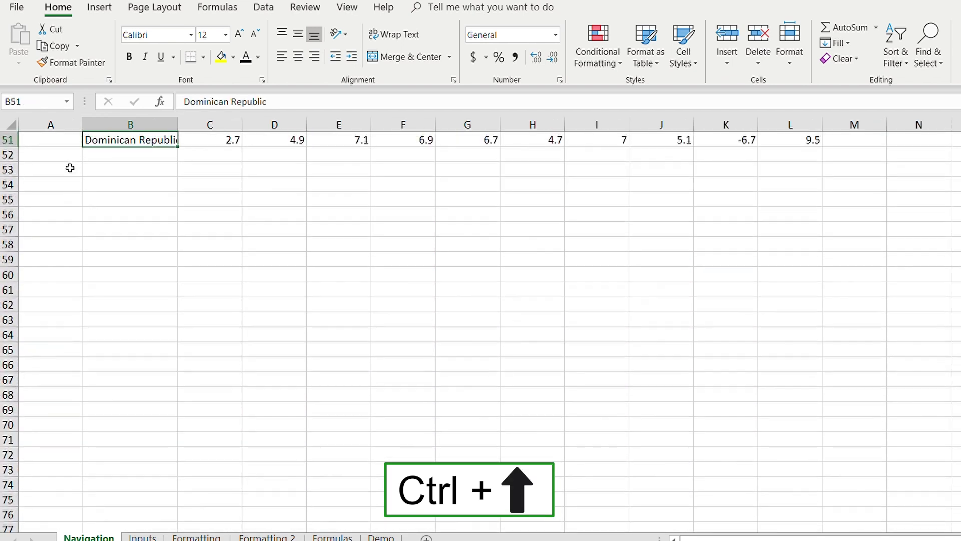
key("ctrl+Up")
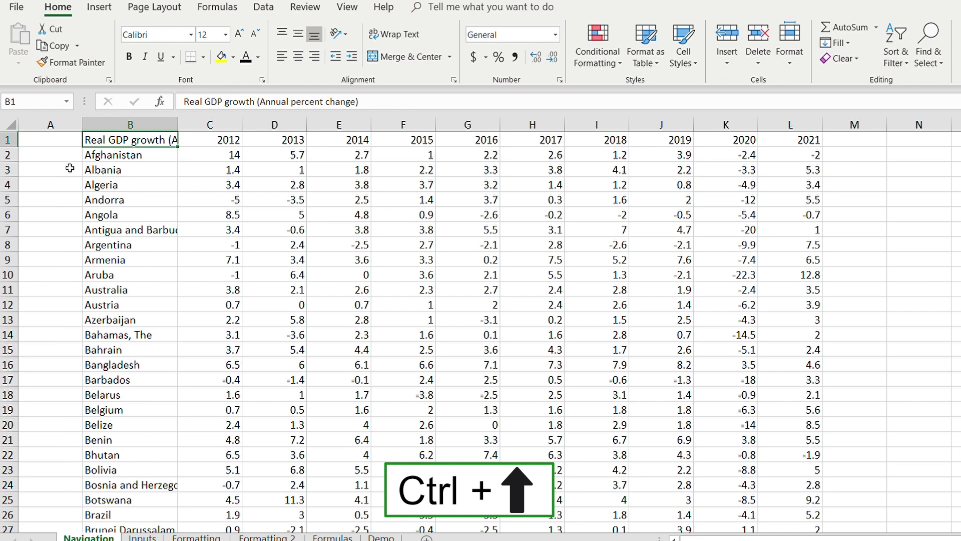
key("ctrl+Right")
key("ctrl+Left")
key("ctrl+Right")
key("ctrl+Left")
key("ctrl+Right")
key("ctrl+Right")
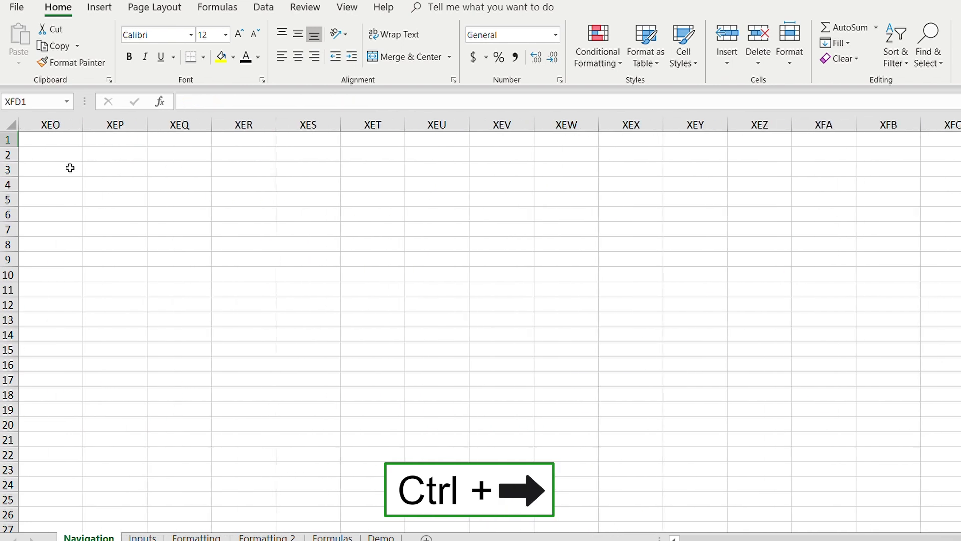
key("ctrl+Left")
key("ctrl+Left")
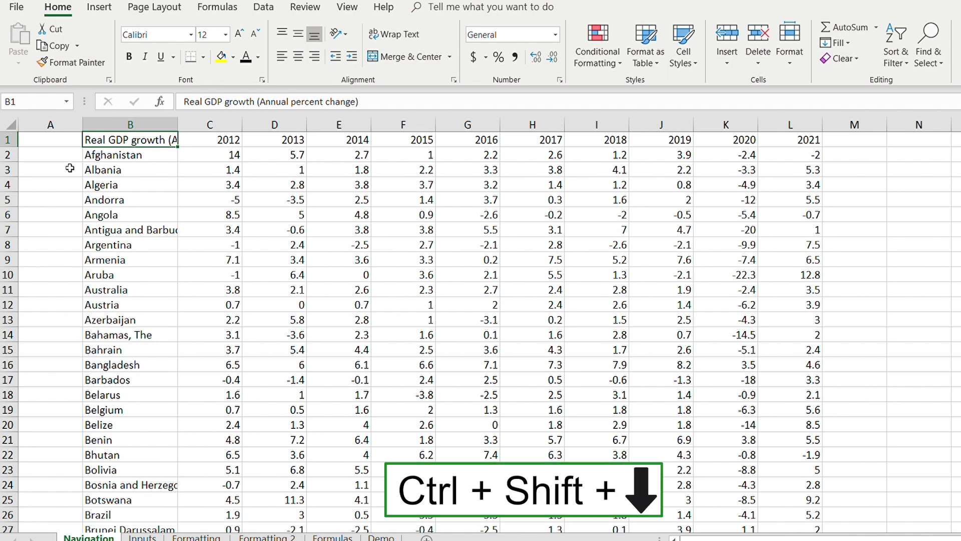
scroll(69, 168, "down", 8)
scroll(69, 168, "up", 8)
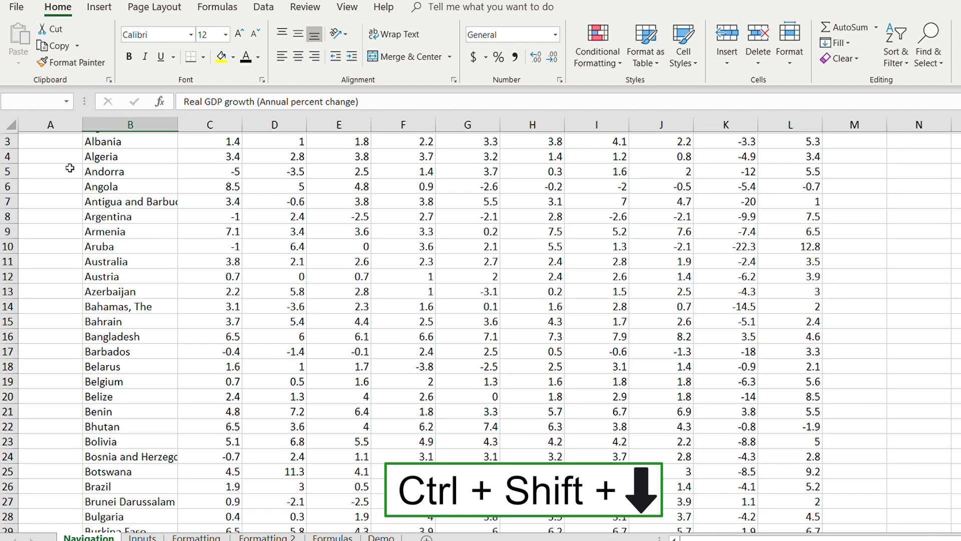
key("ctrl+shift+Right")
key("ctrl+shift+Down")
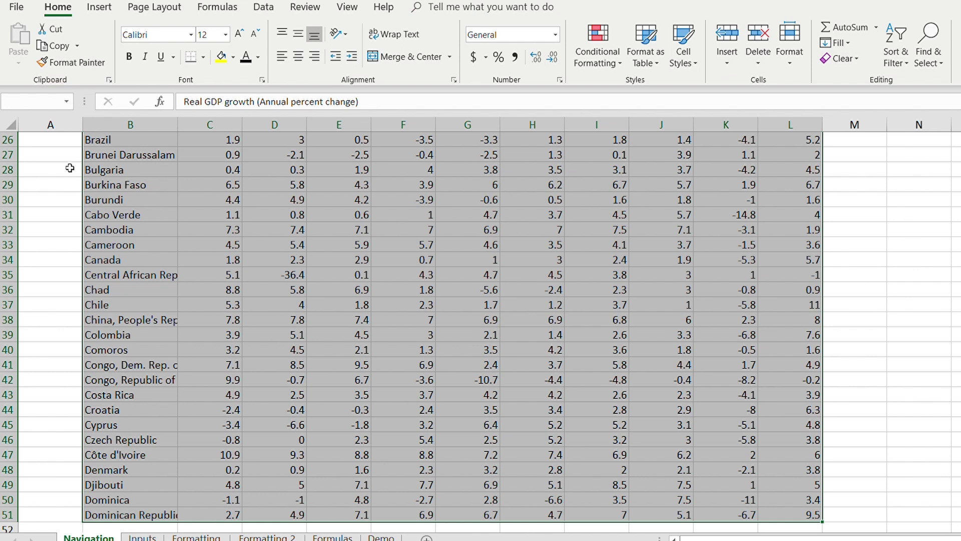
key("shift+Left")
key("shift+Left")
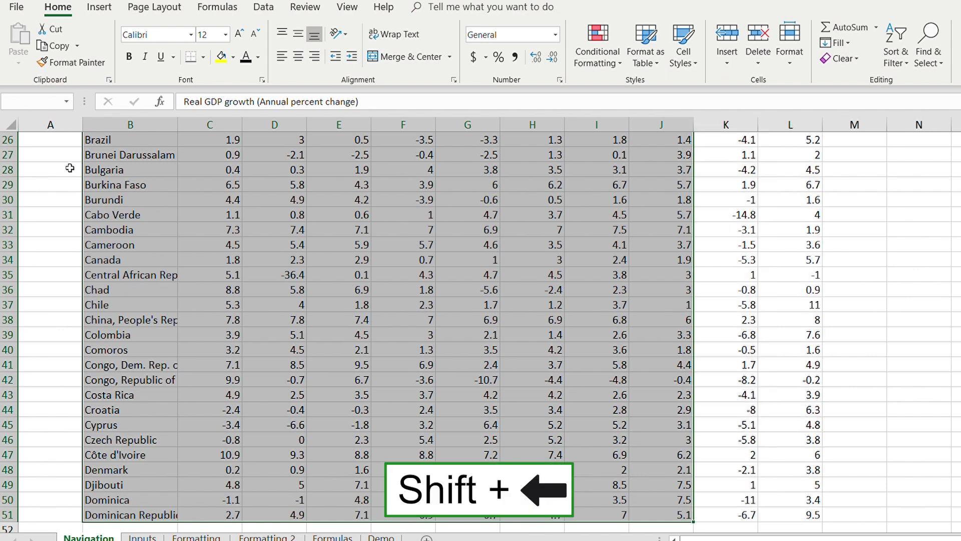
key("shift+Right")
key("shift+Right")
key("shift+Up")
key("shift+Up")
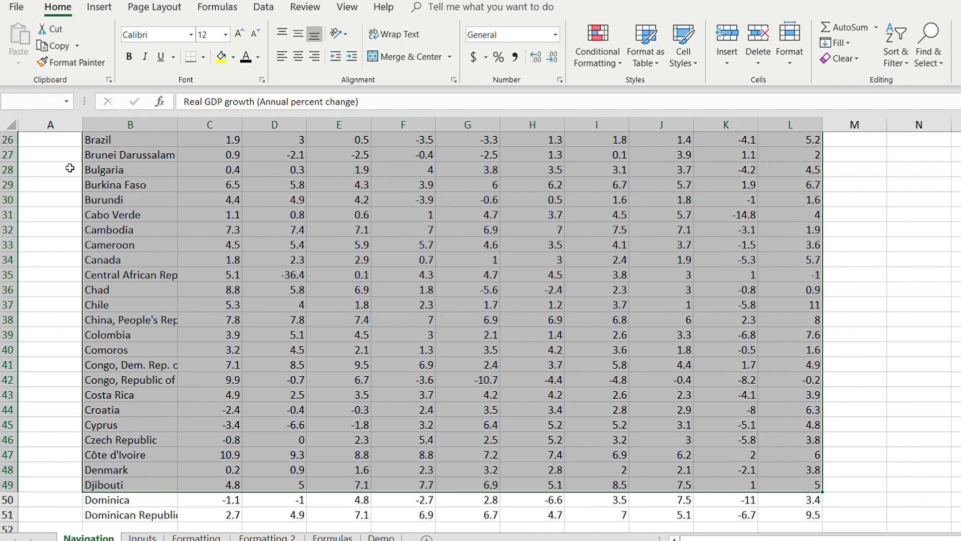
key("shift+Left")
key("shift+Down")
key("ctrl+Up")
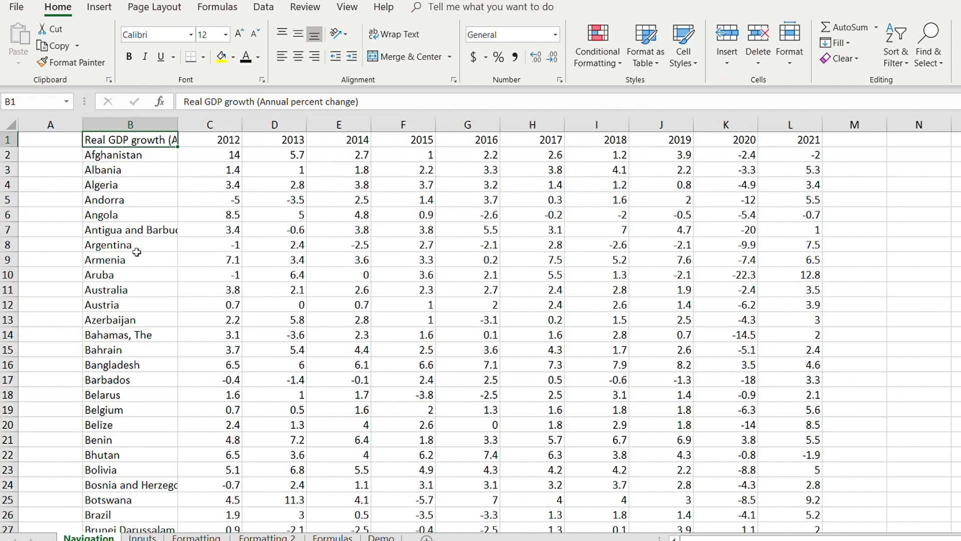
Insert two blank columns at column B, then delete them again.
left_click_drag(123, 169, 123, 247)
key("Up")
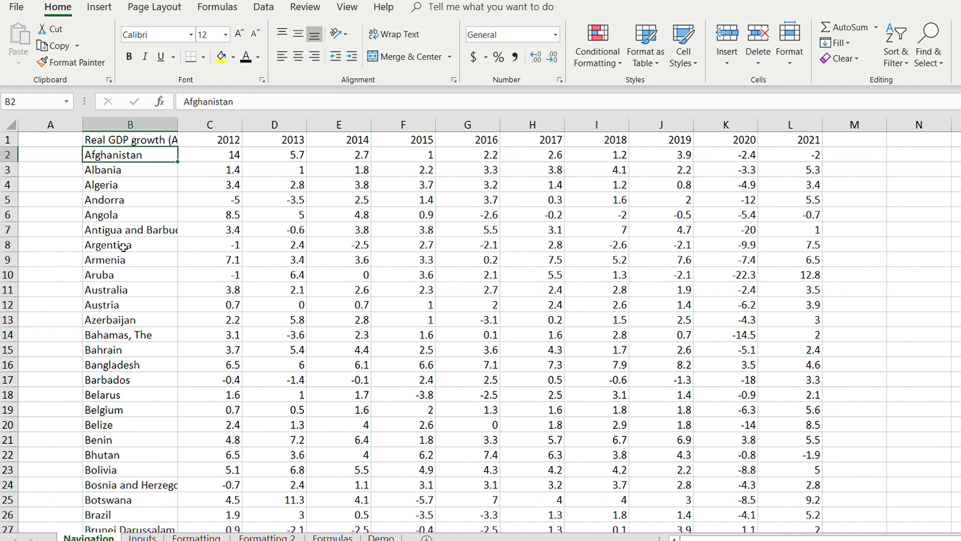
key("ctrl+space")
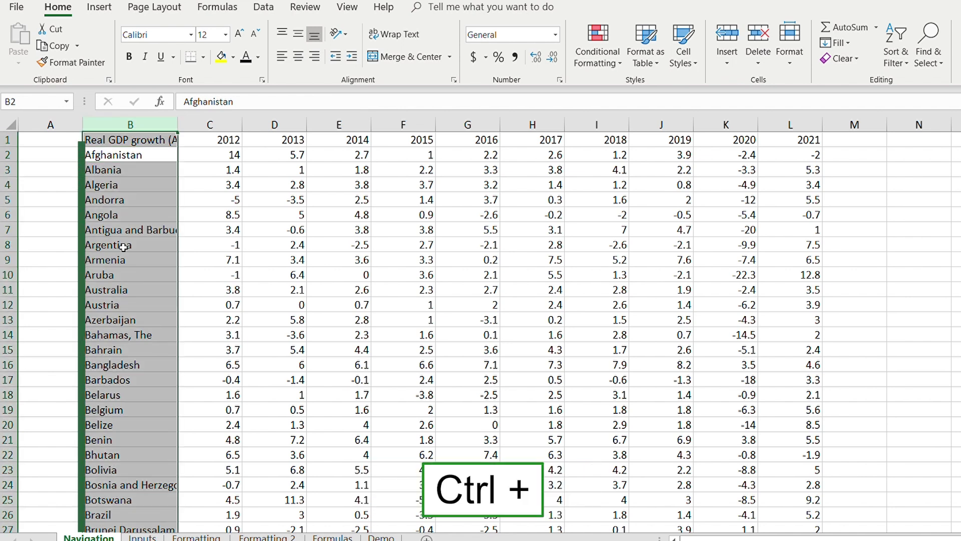
key("ctrl+plus")
key("ctrl+plus")
key("ctrl+minus")
key("ctrl+minus")
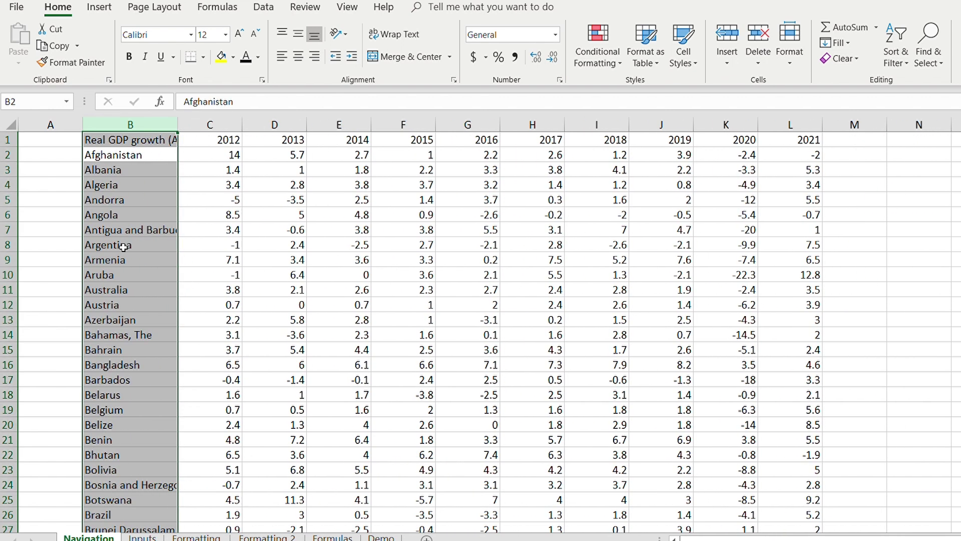
Insert and delete a blank row above the data, then hide column B.
key("Up")
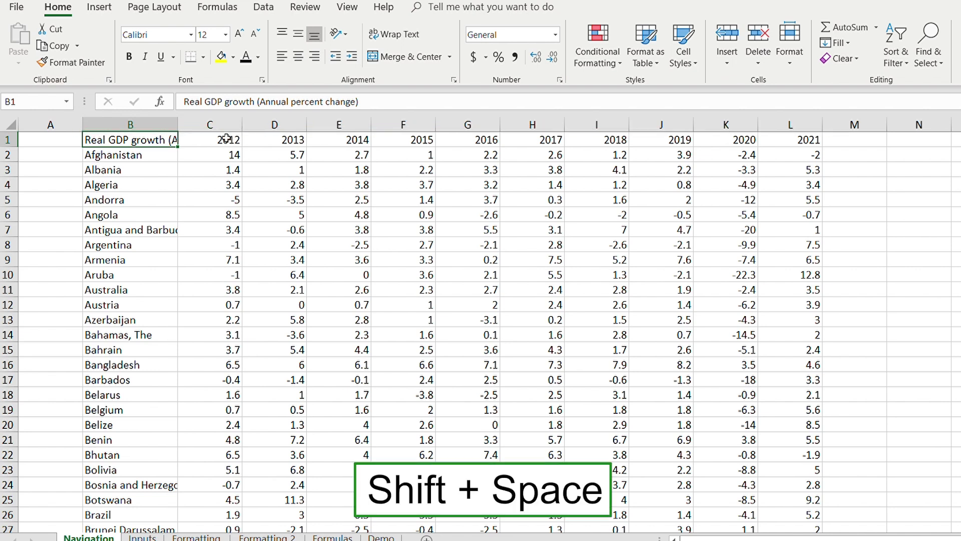
key("shift+space")
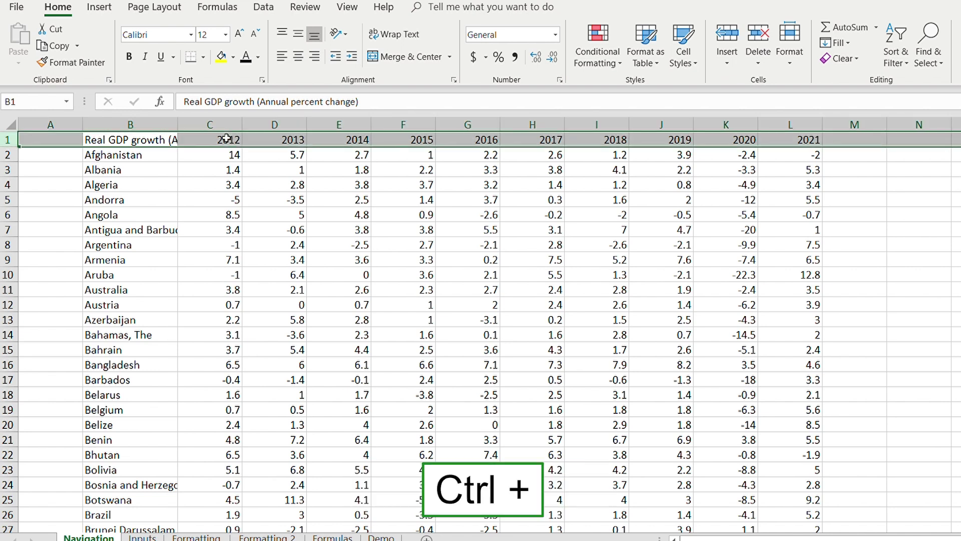
key("ctrl+plus")
key("ctrl+plus")
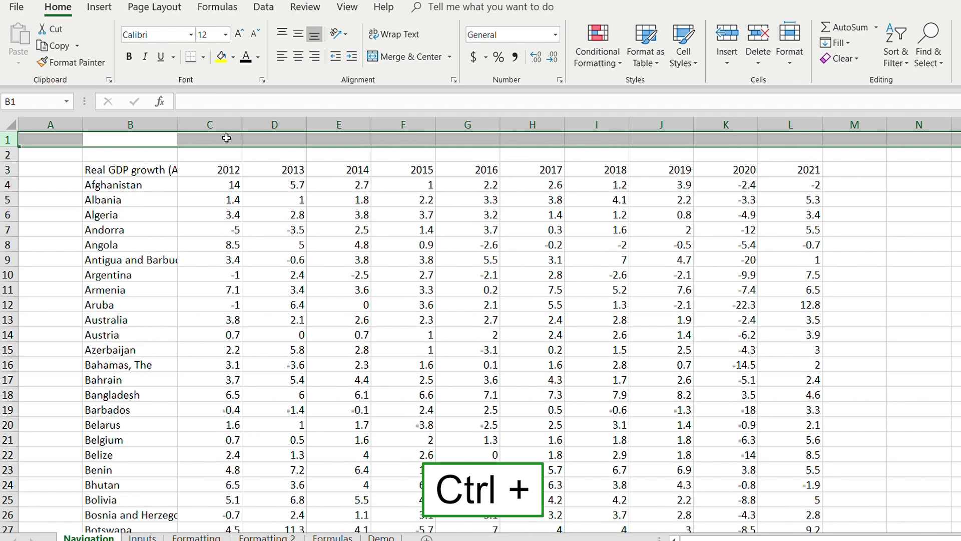
key("ctrl+minus")
key("ctrl+minus")
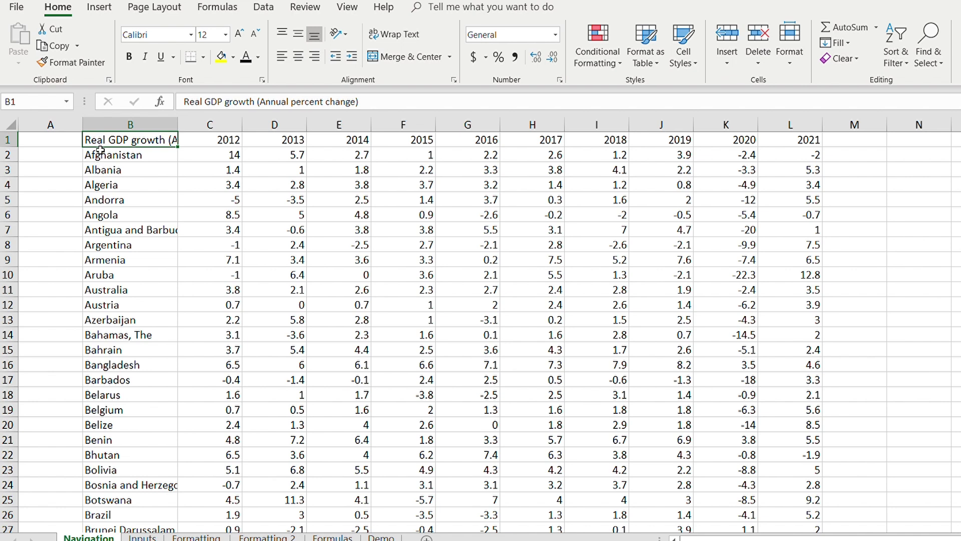
key("ctrl+space")
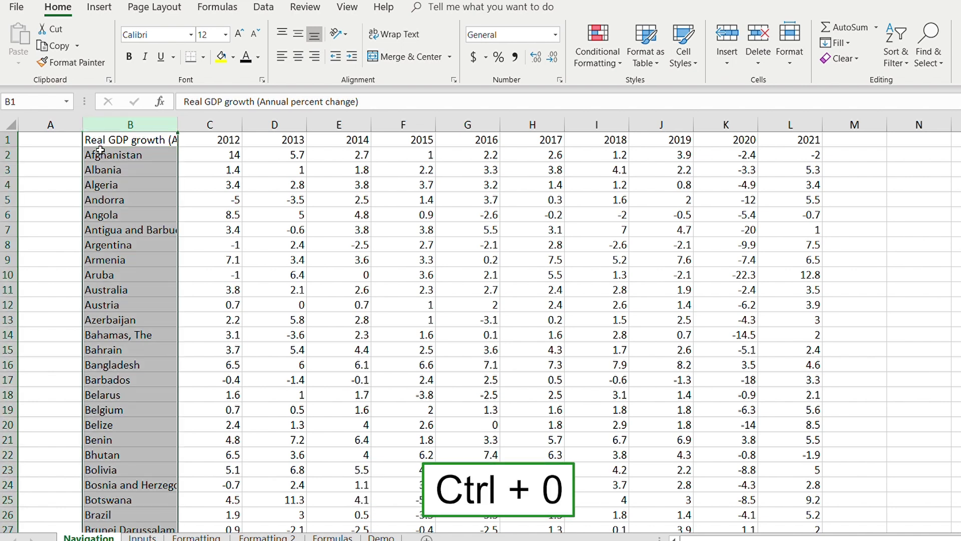
key("ctrl+0")
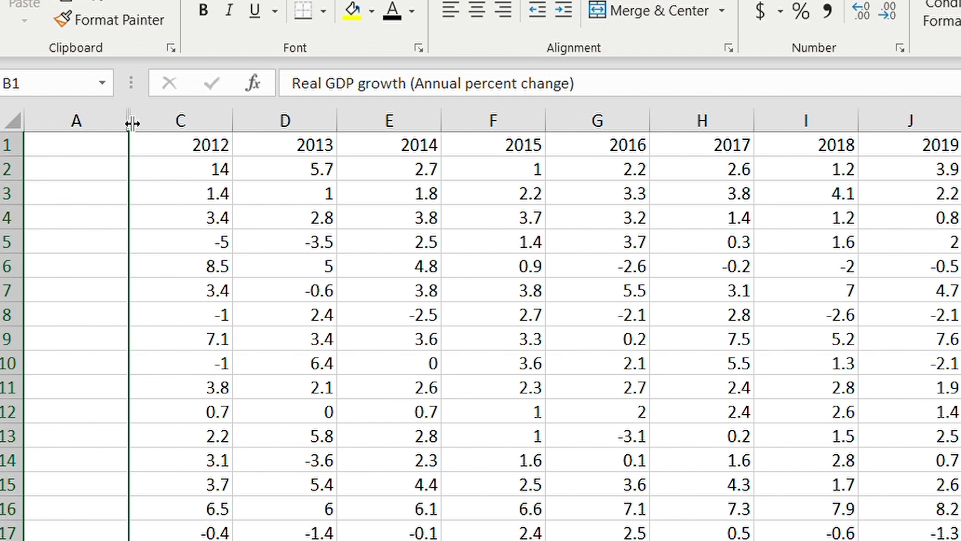
Unhide column B from its border, undo it, then unhide column B with Alt+O, C, U.
double_click(132, 123)
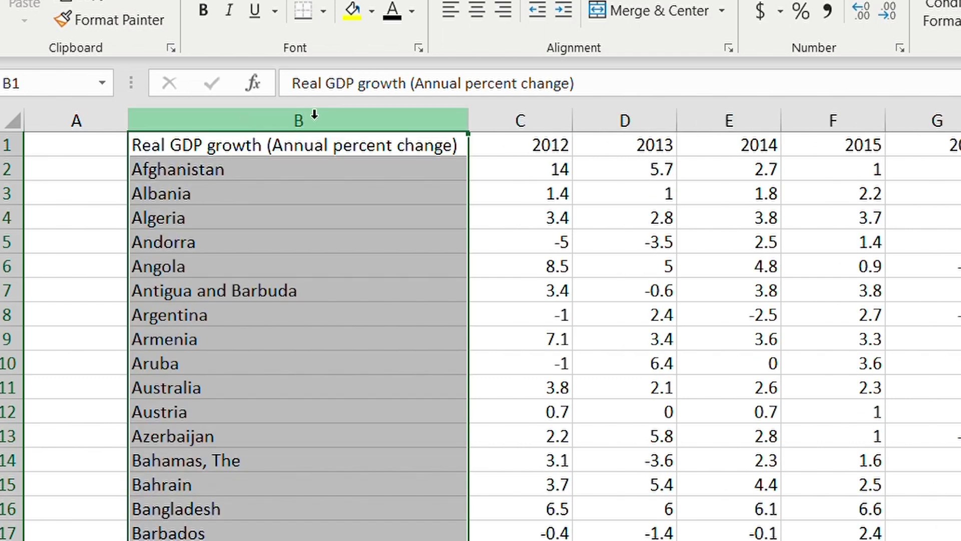
key("ctrl+z")
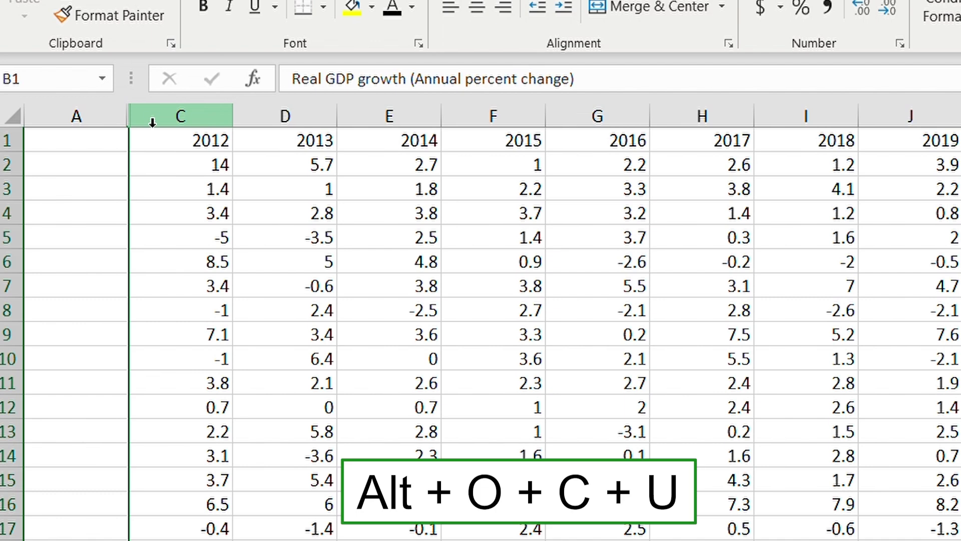
key("alt+o")
key("c")
key("u")
key("Down")
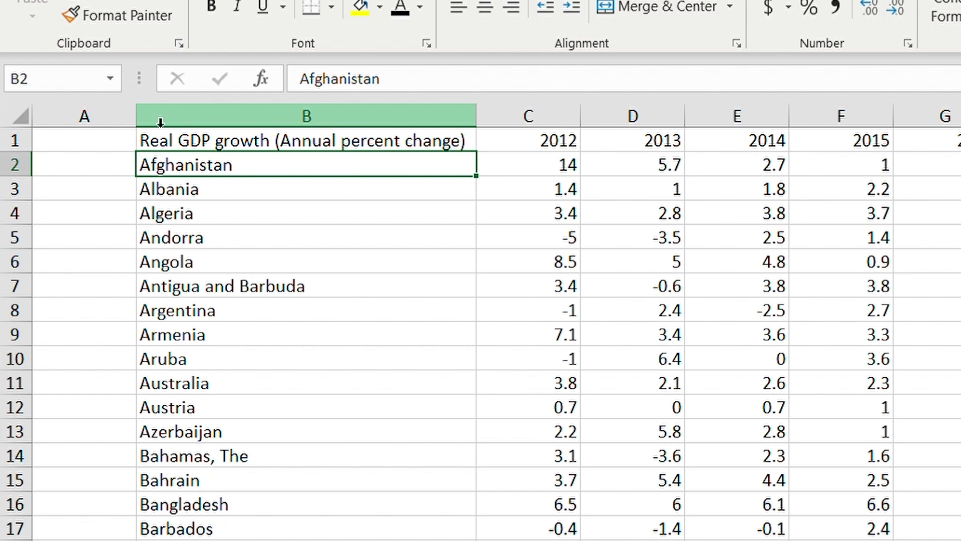
key("shift+space")
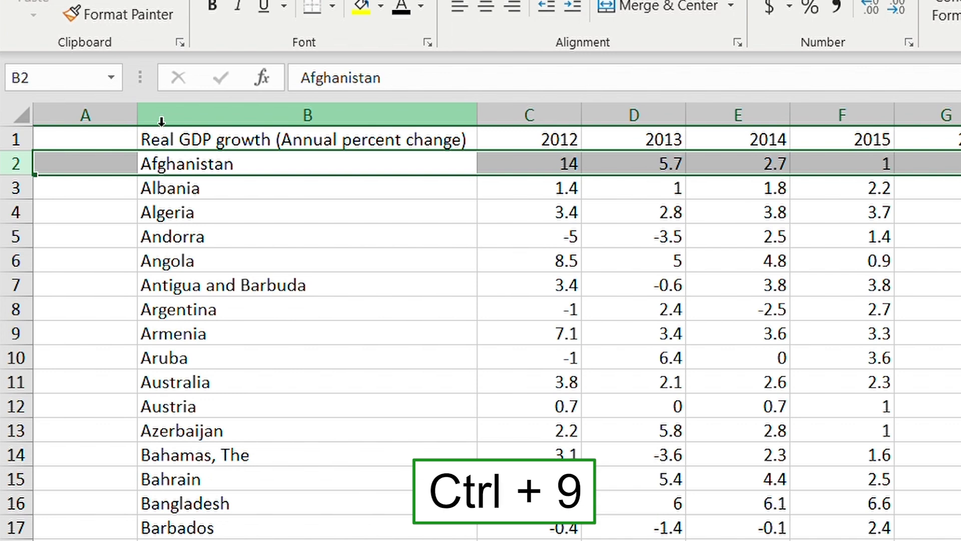
key("ctrl+9")
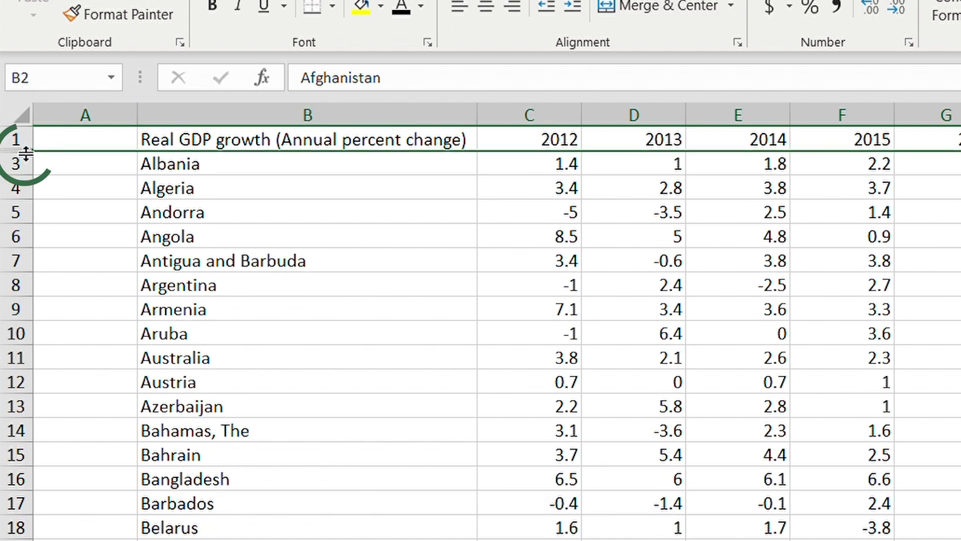
left_click_drag(27, 154, 26, 153)
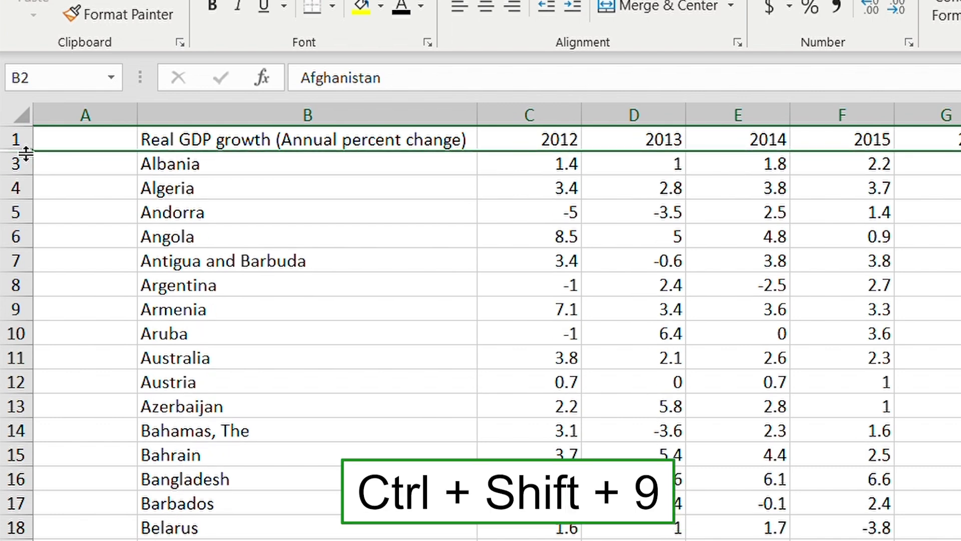
key("ctrl+shift+9")
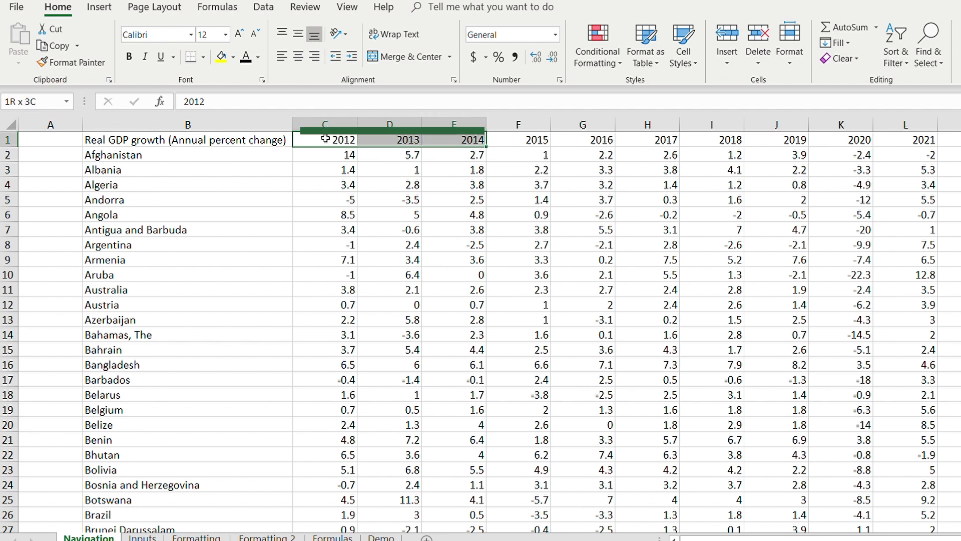
left_click(325, 138)
key("Left")
key("Right")
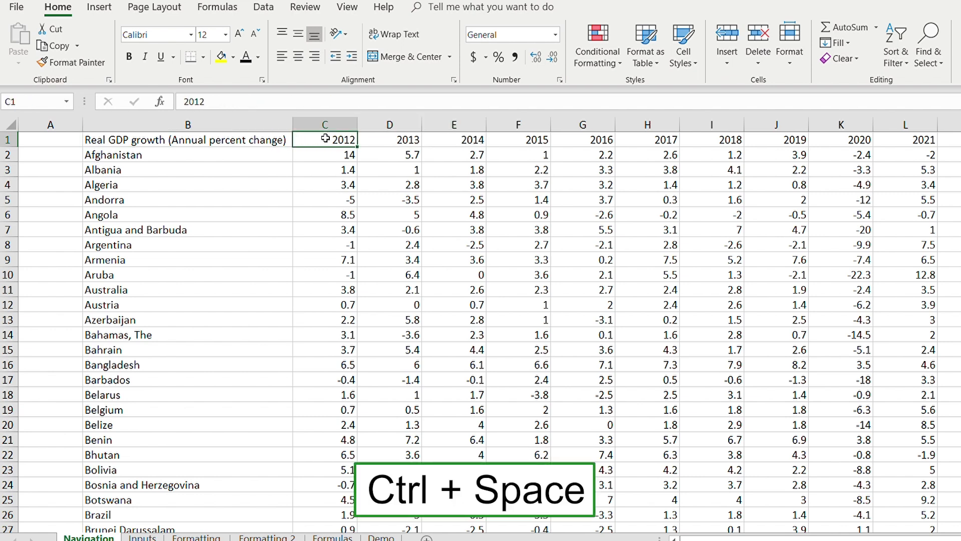
key("ctrl+space")
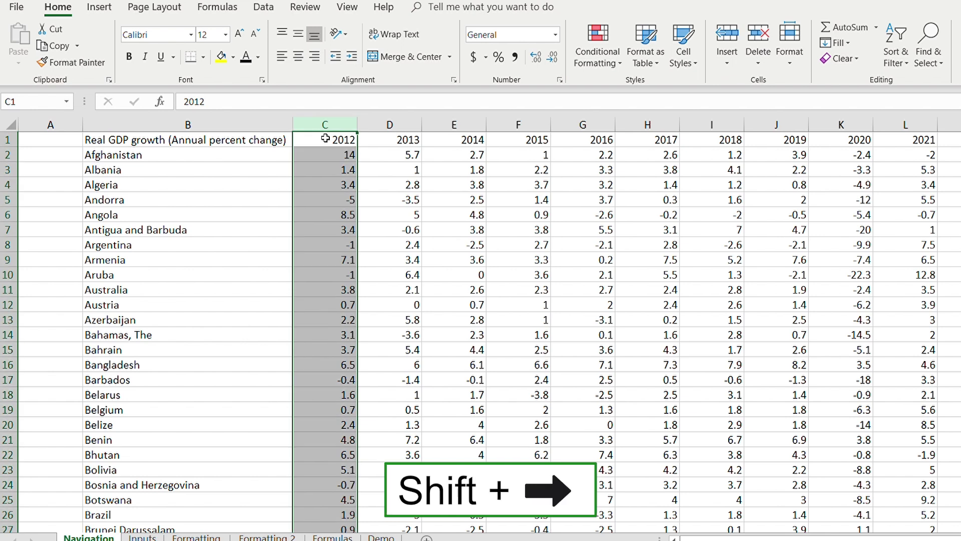
key("shift+Right")
key("shift+Right")
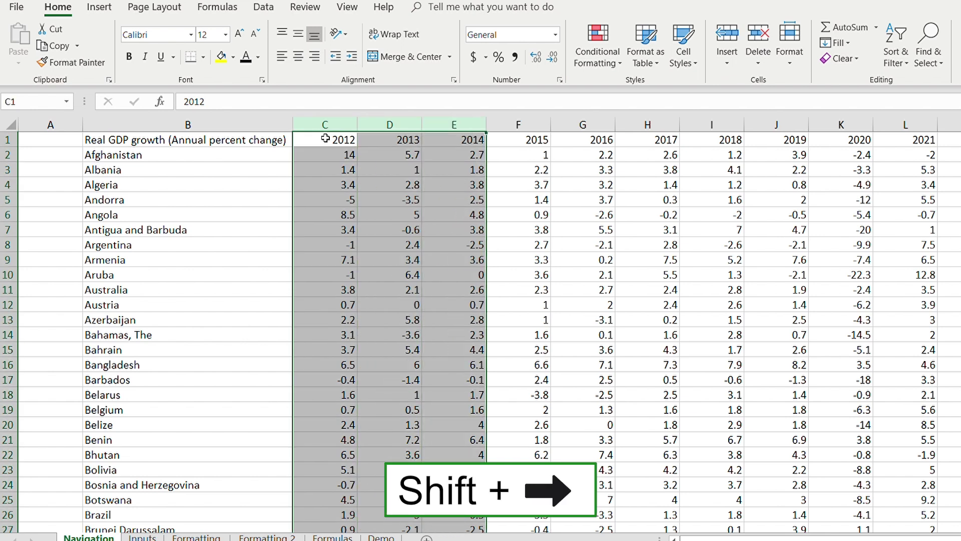
key("shift+alt+Right")
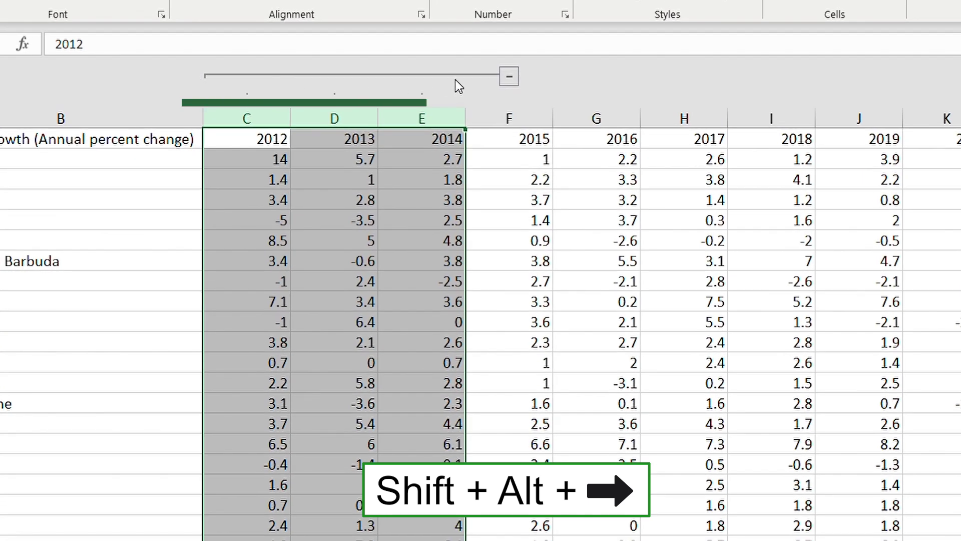
left_click(506, 74)
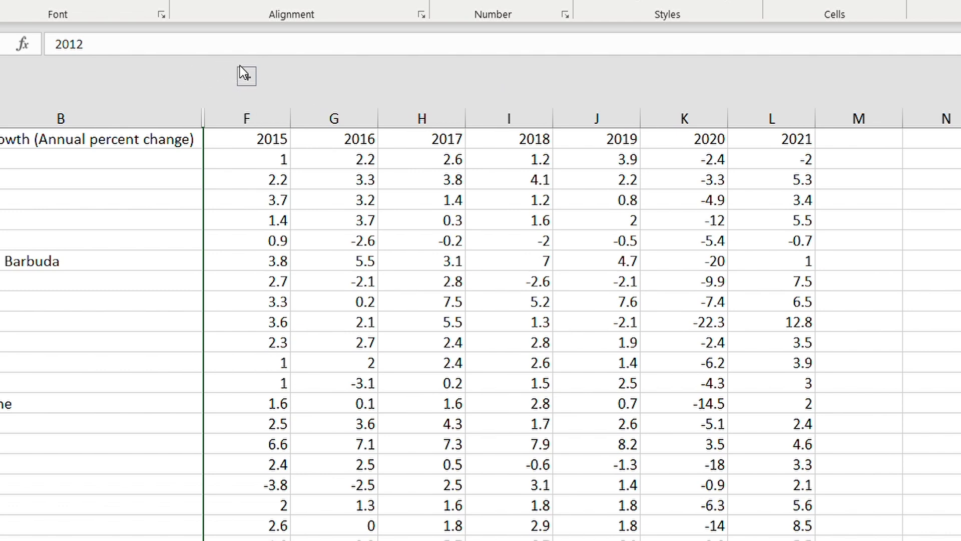
left_click(241, 71)
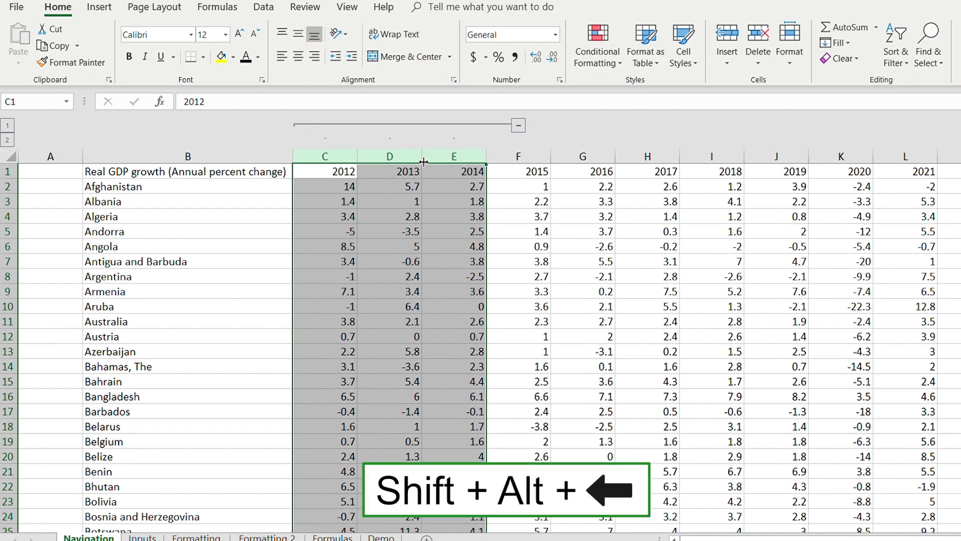
key("shift+alt+Left")
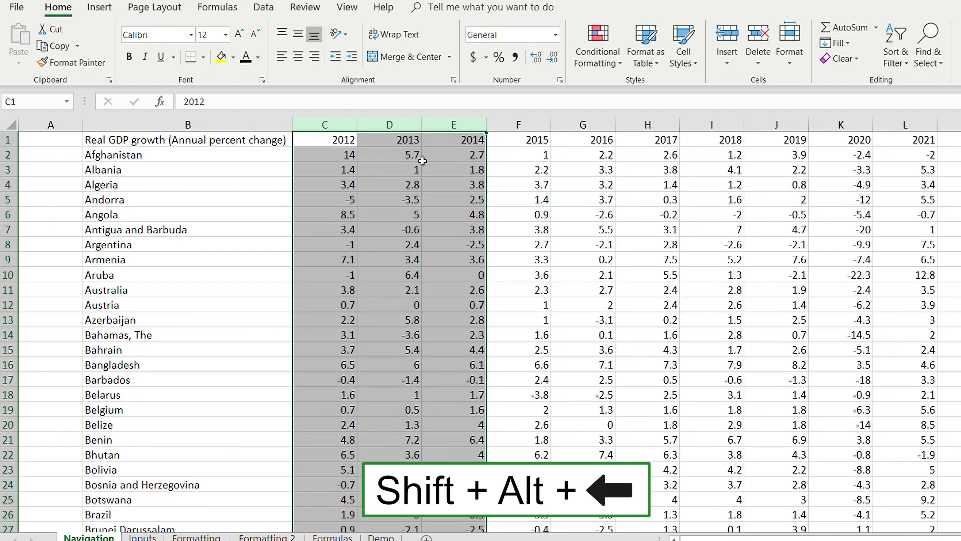
key("shift+alt+Right")
key("shift+alt+Left")
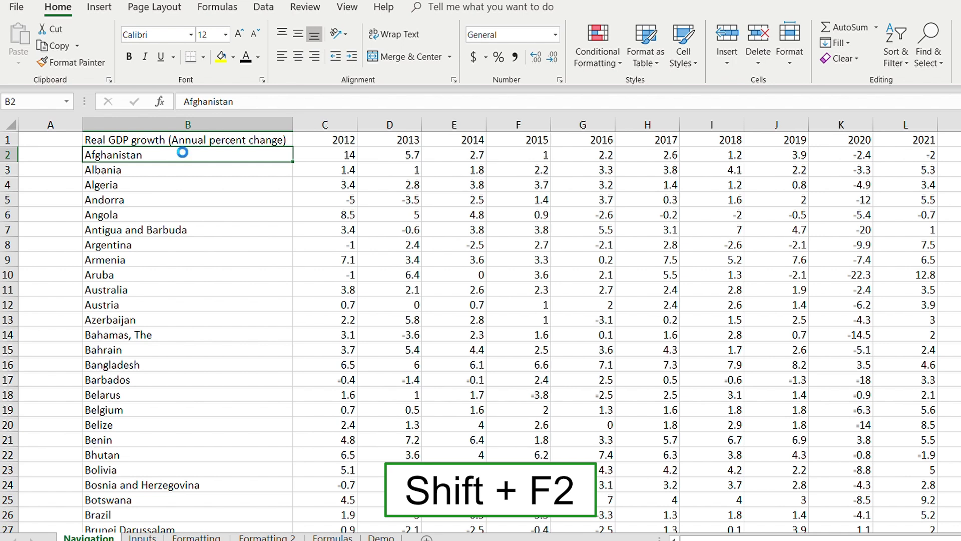
Add the comment 'unsure of numbers' to the Afghanistan cell B2.
key("shift+F2")
type("unsure of numbers")
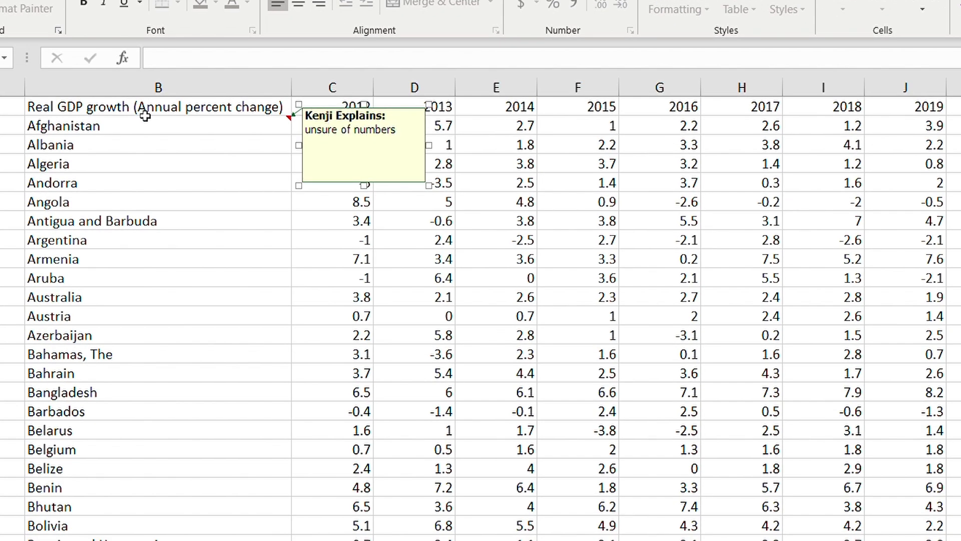
left_click(200, 183)
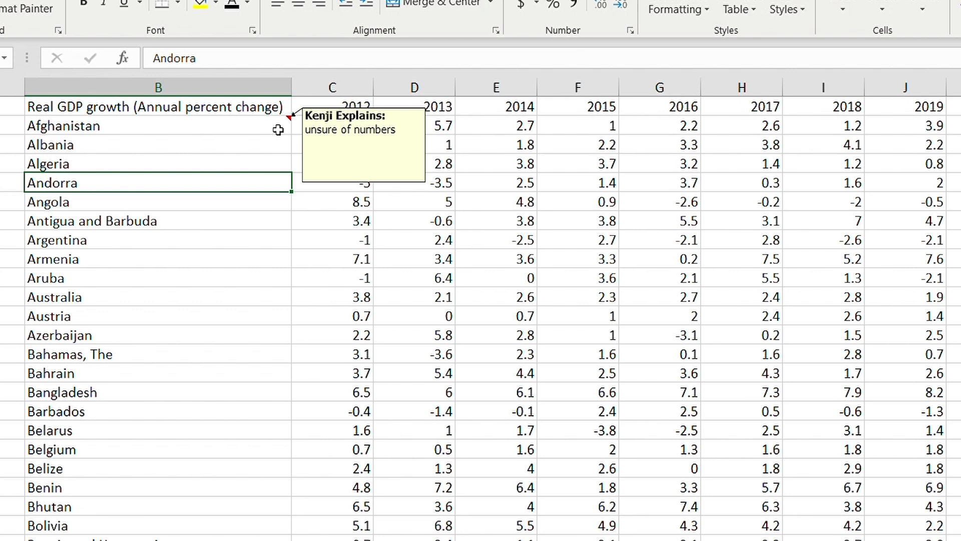
Select Angola's 8.5, Afghanistan, Algeria and Aruba cells around the commented cell.
left_click(307, 194)
left_click(259, 127)
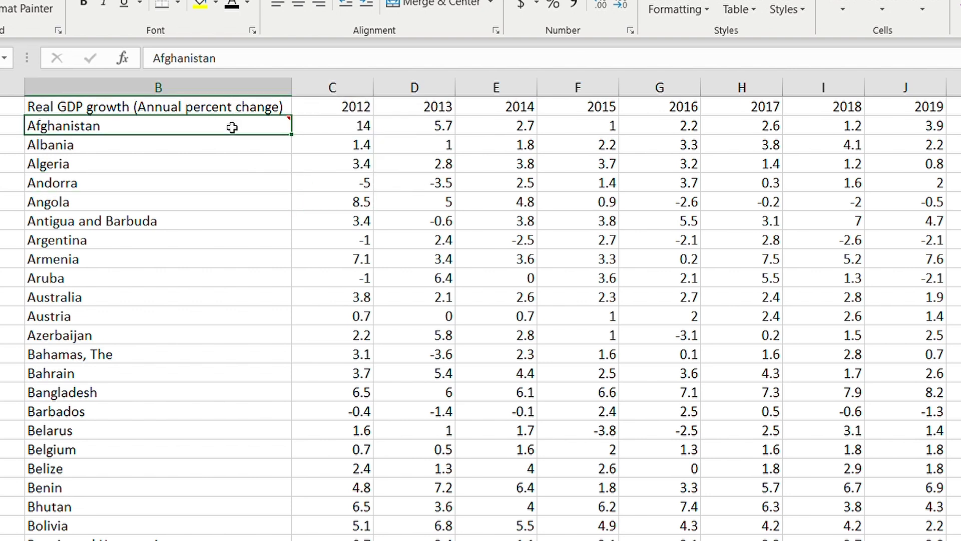
left_click(263, 160)
left_click(222, 128)
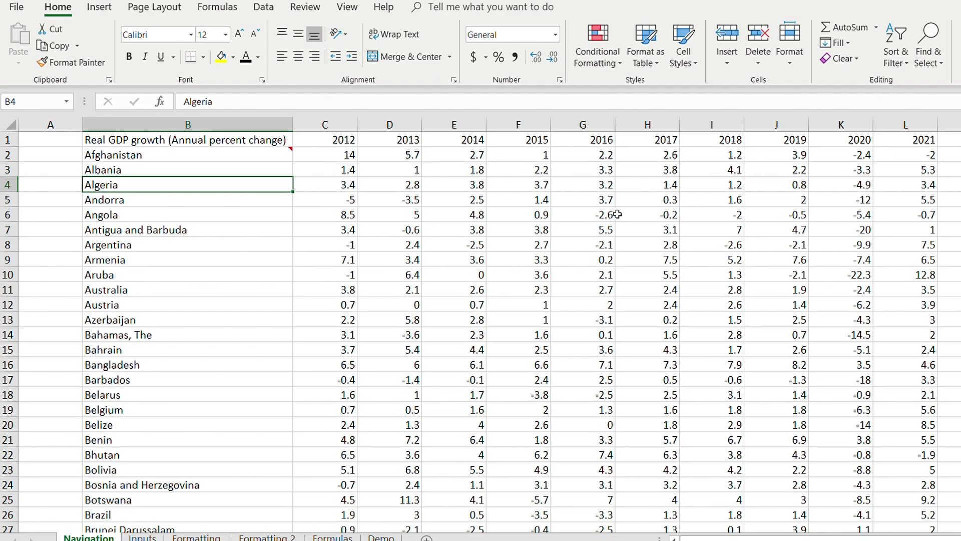
left_click(221, 275)
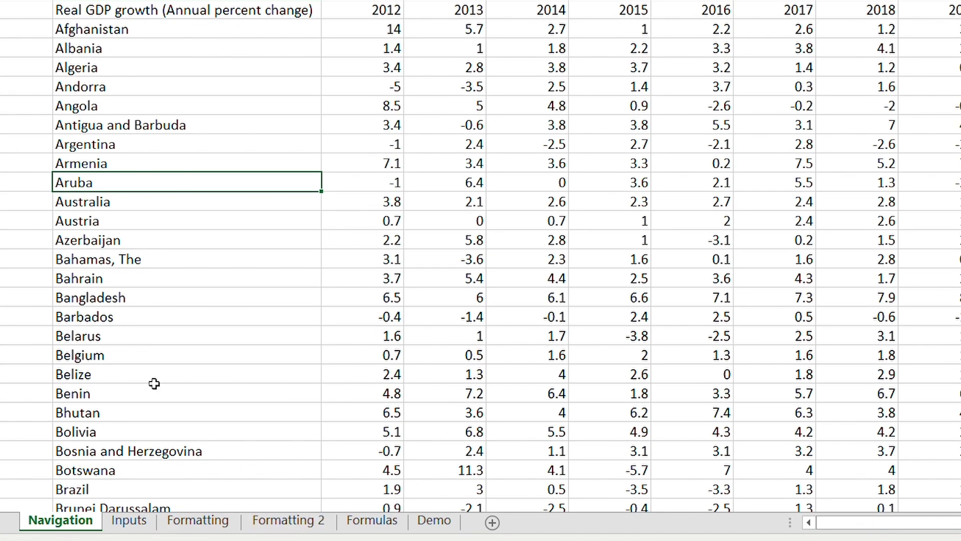
Switch between the Inputs and Navigation sheets and Ctrl-drag the Navigation tab to copy it.
key("ctrl+Page_Down")
key("ctrl+Page_Up")
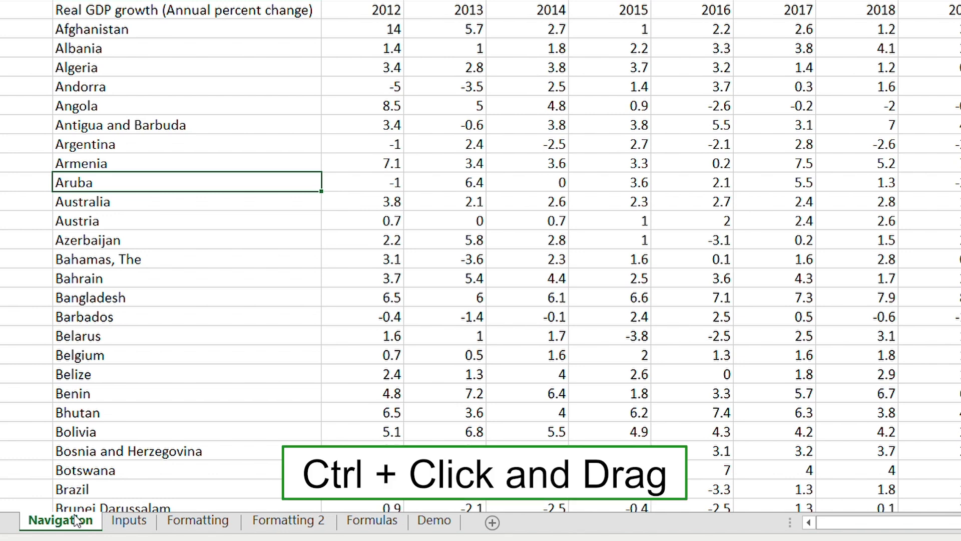
left_click_drag(74, 514, 110, 516)
left_click(63, 521)
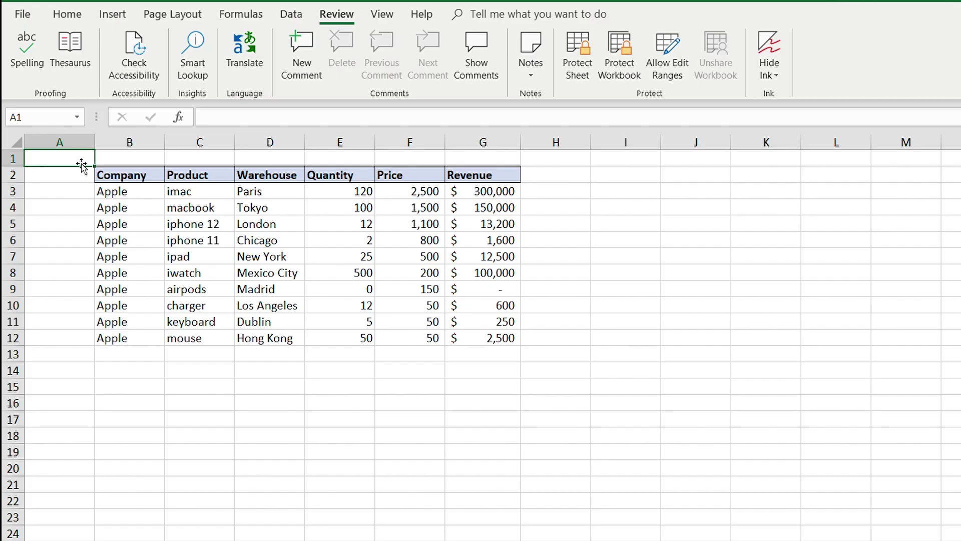
left_click(100, 173)
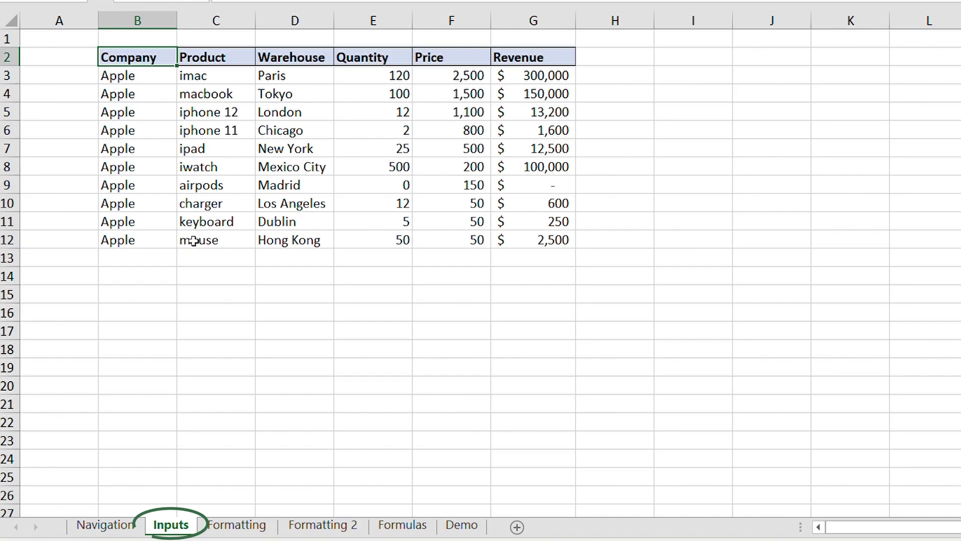
key("Down")
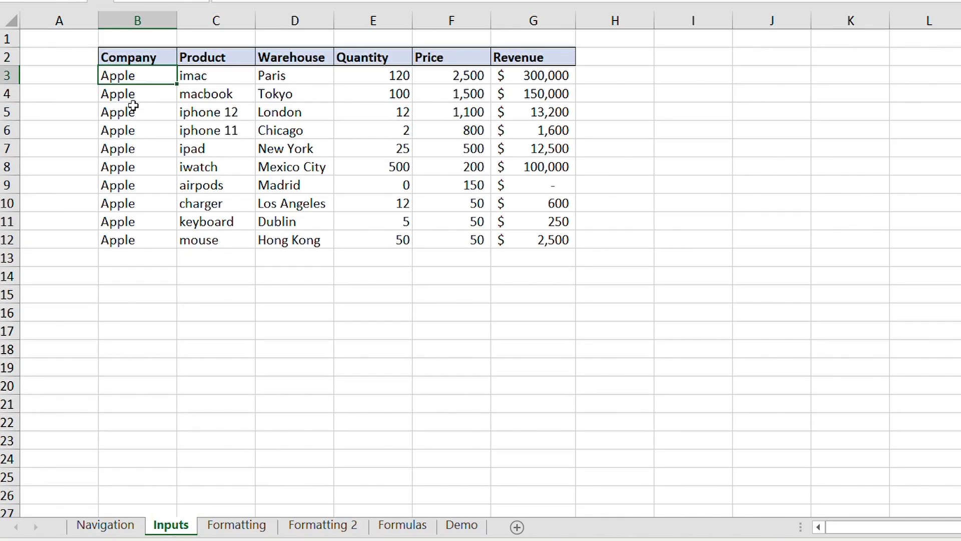
key("Right")
key("Right")
key("Right")
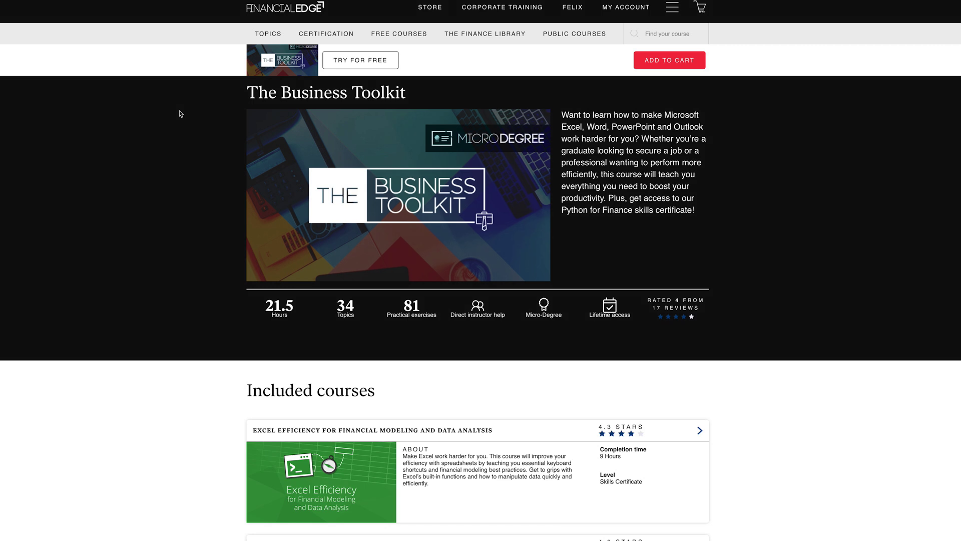
Scroll down The Business Toolkit page to the Included courses section.
scroll(181, 114, "down", 5)
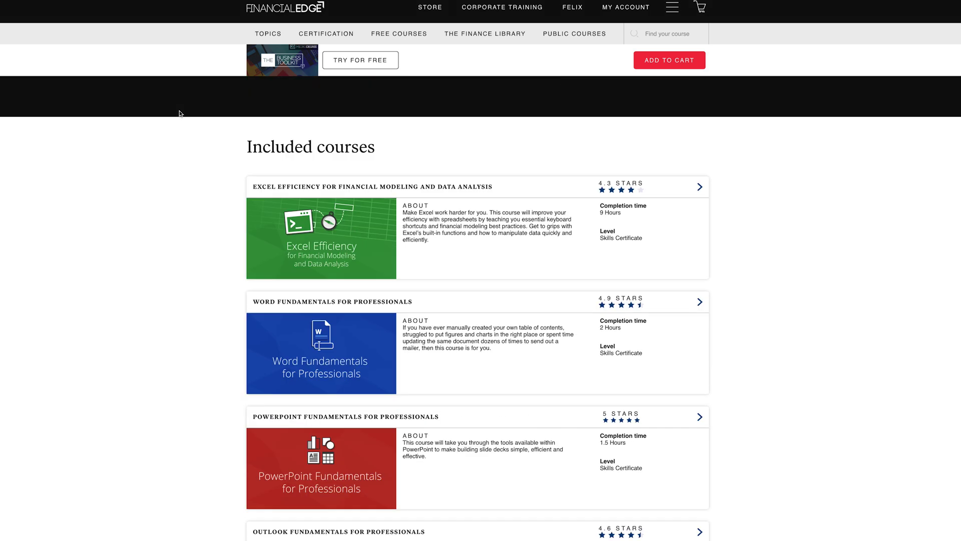
scroll(181, 114, "down", 2)
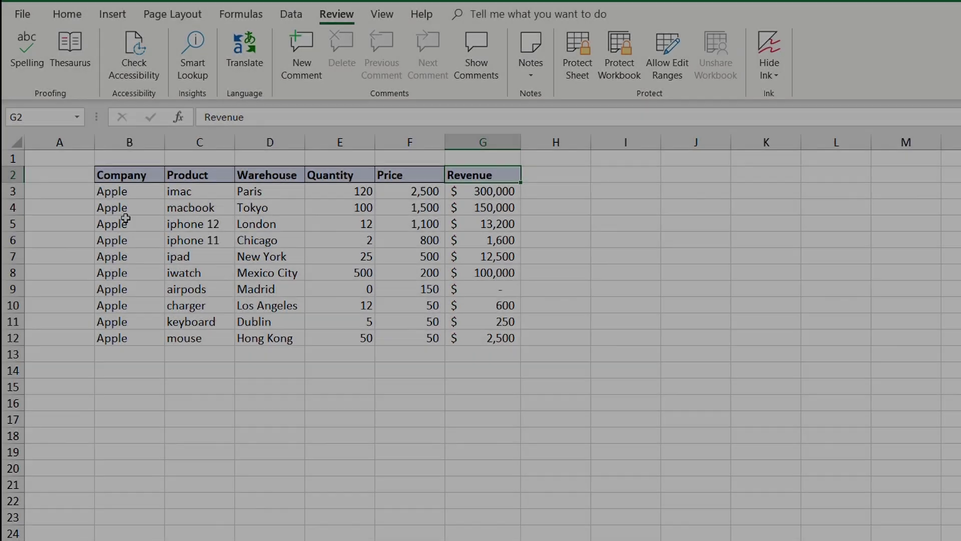
key("ctrl+c")
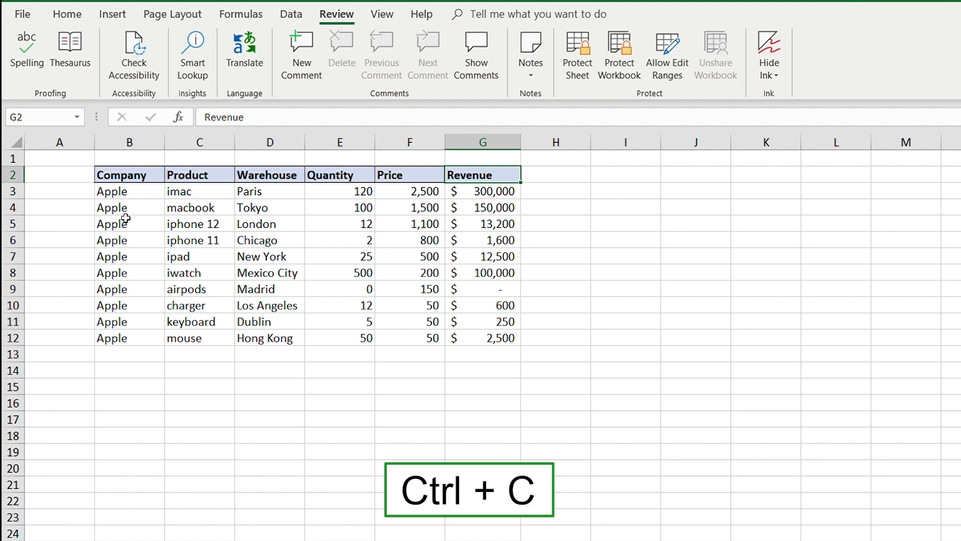
key("Right")
key("Right")
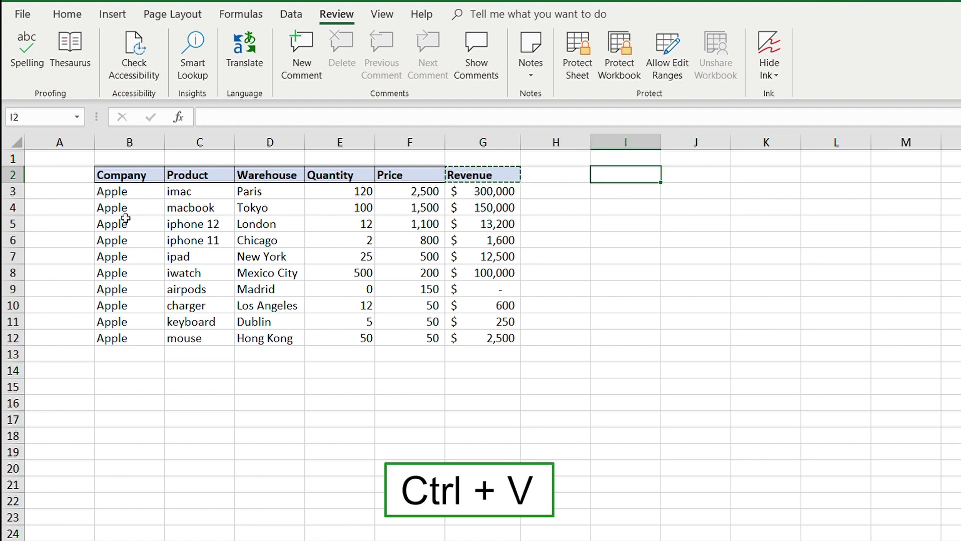
key("ctrl+v")
key("Left")
key("Left")
key("Left")
key("Down")
key("Down")
key("Up")
key("Up")
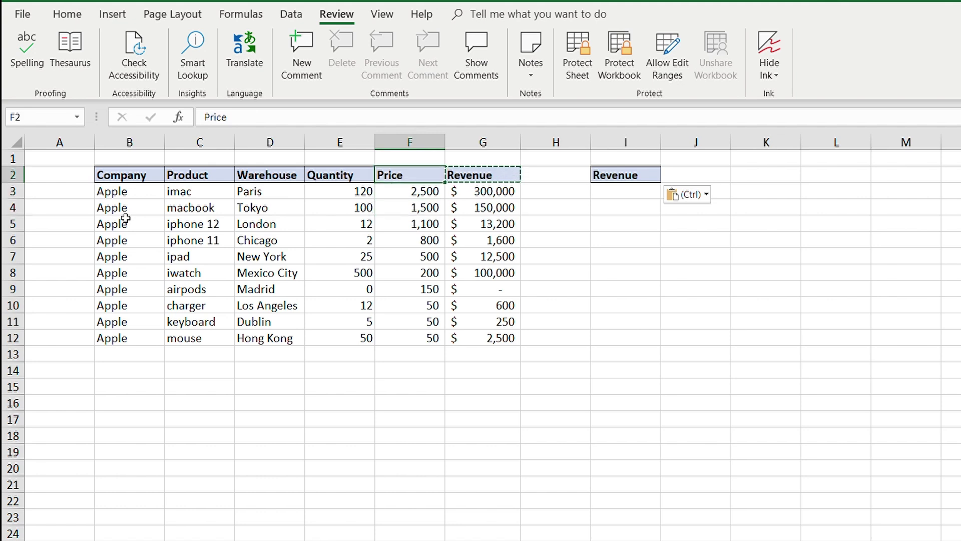
key("ctrl+a")
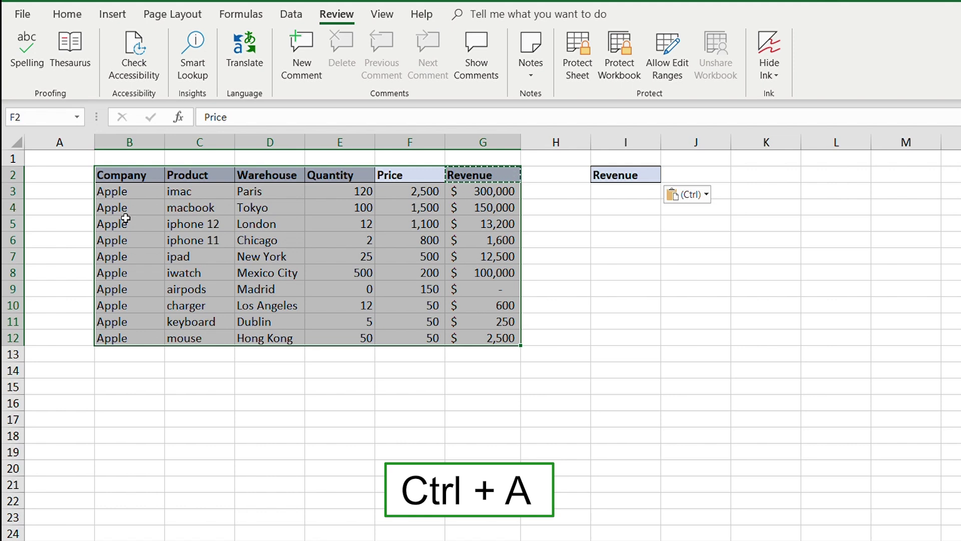
key("ctrl+a")
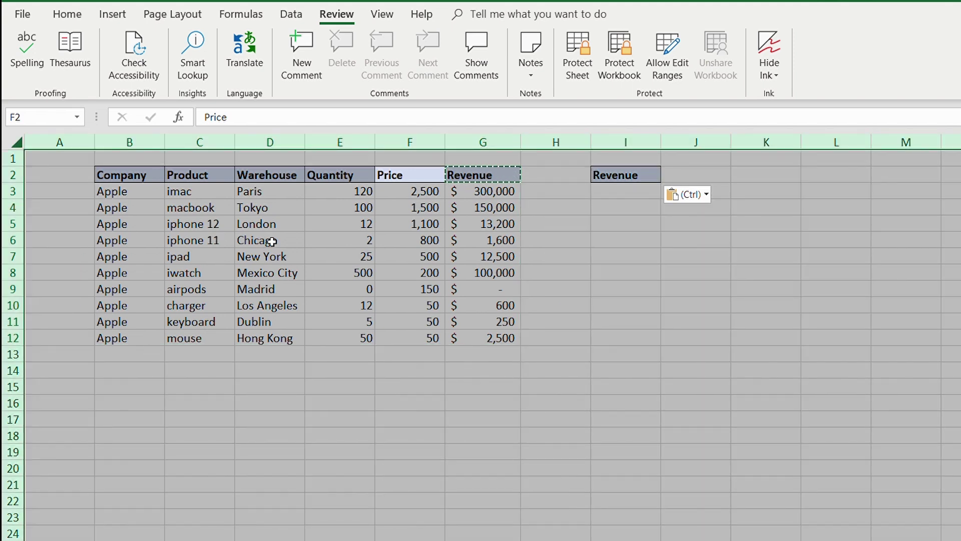
key("Down")
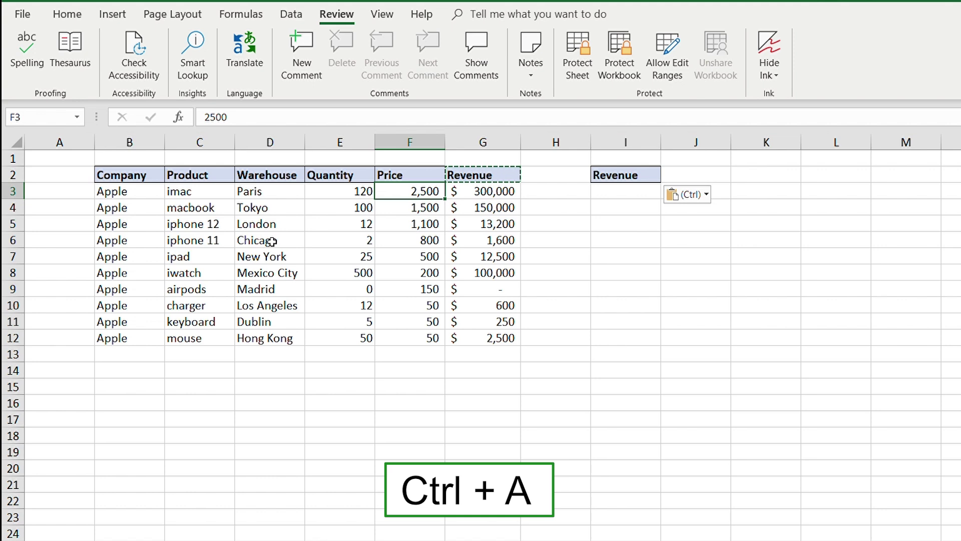
key("ctrl+a")
key("ctrl+c")
key("Right")
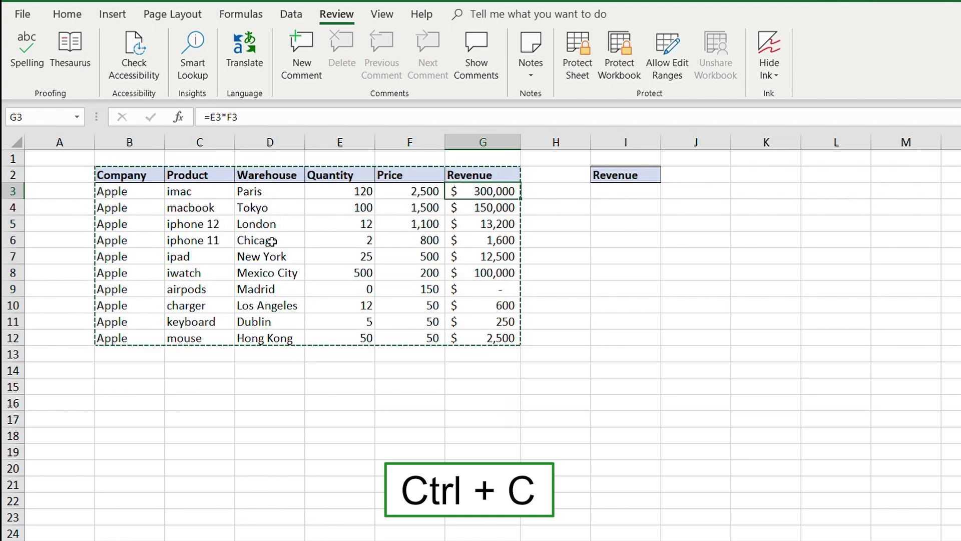
key("Right")
key("Right")
key("Up")
key("ctrl+v")
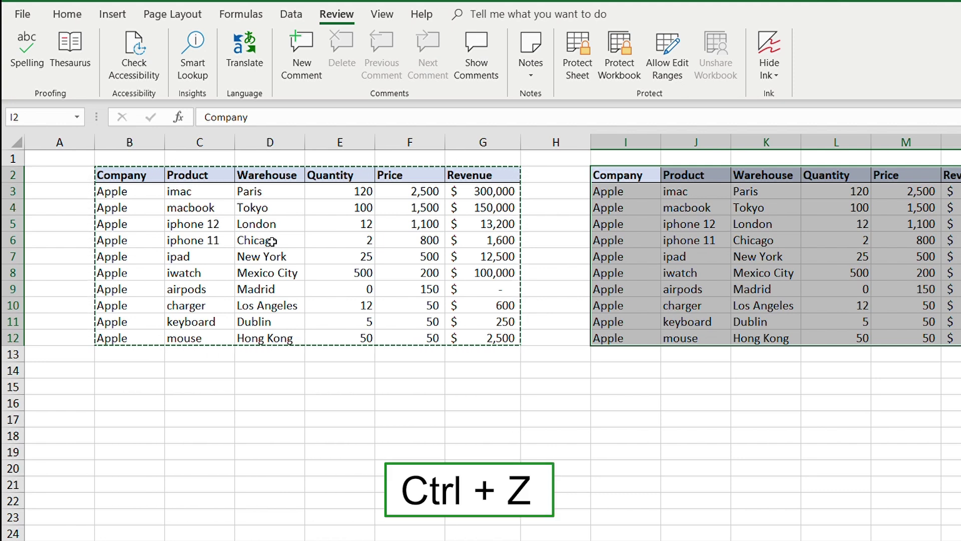
key("ctrl+z")
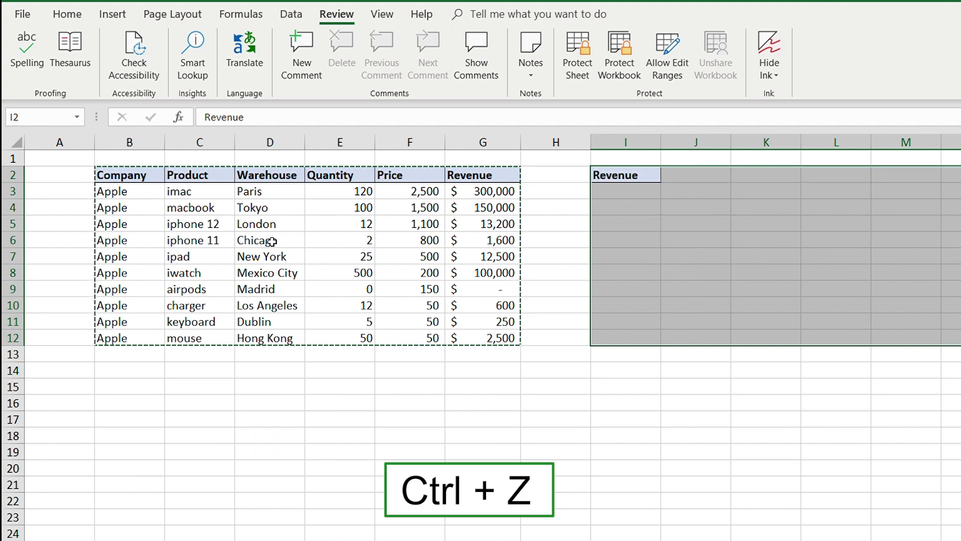
key("ctrl+z")
key("Left")
key("ctrl+z")
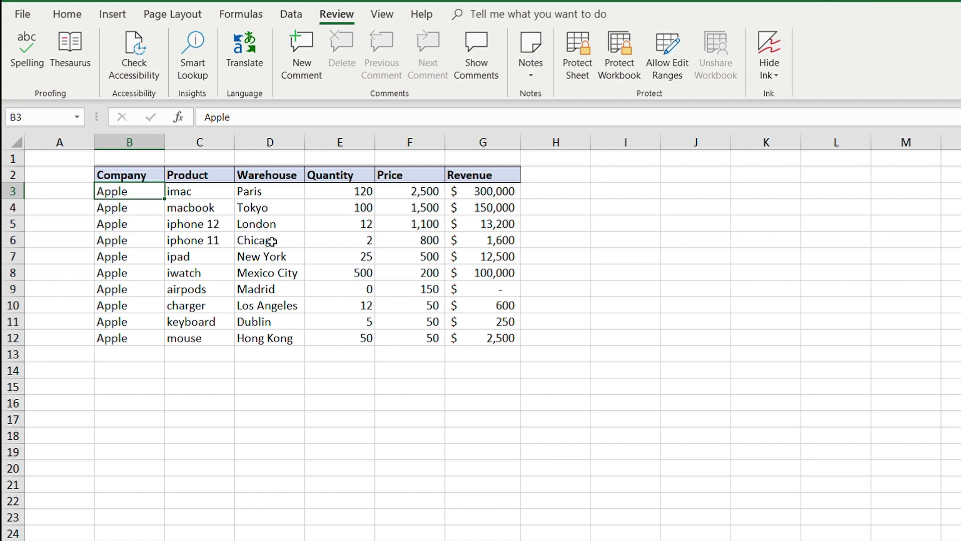
key("ctrl+b")
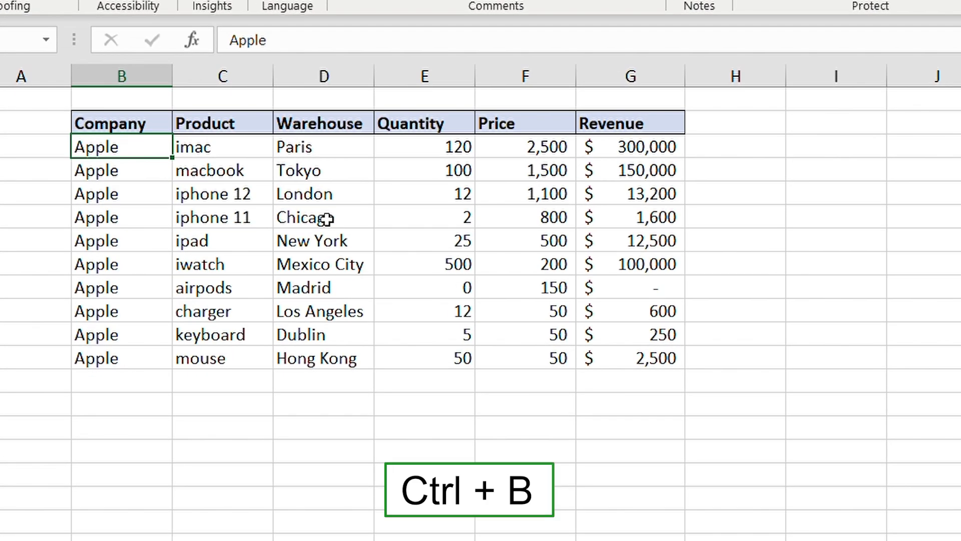
key("ctrl+u")
key("ctrl+i")
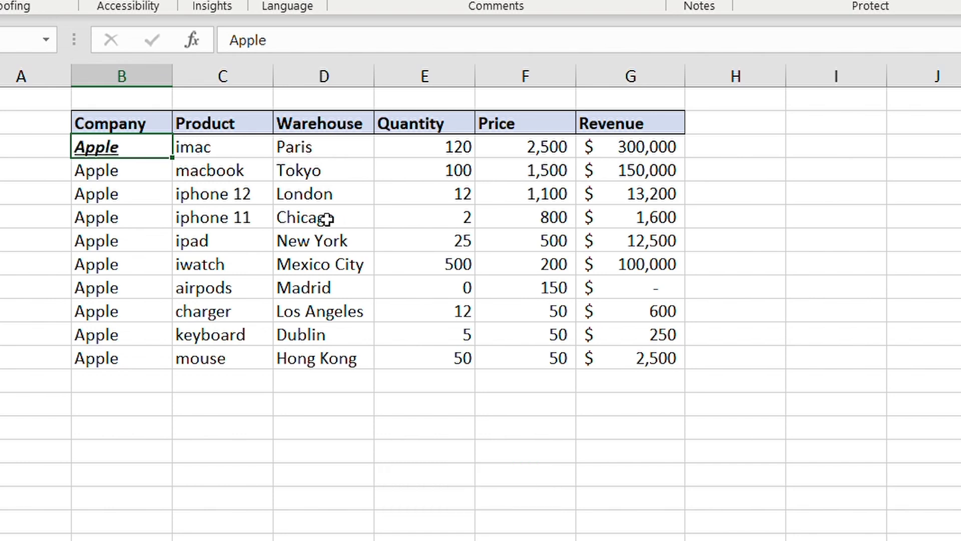
key("ctrl+i")
key("ctrl+u")
key("ctrl+b")
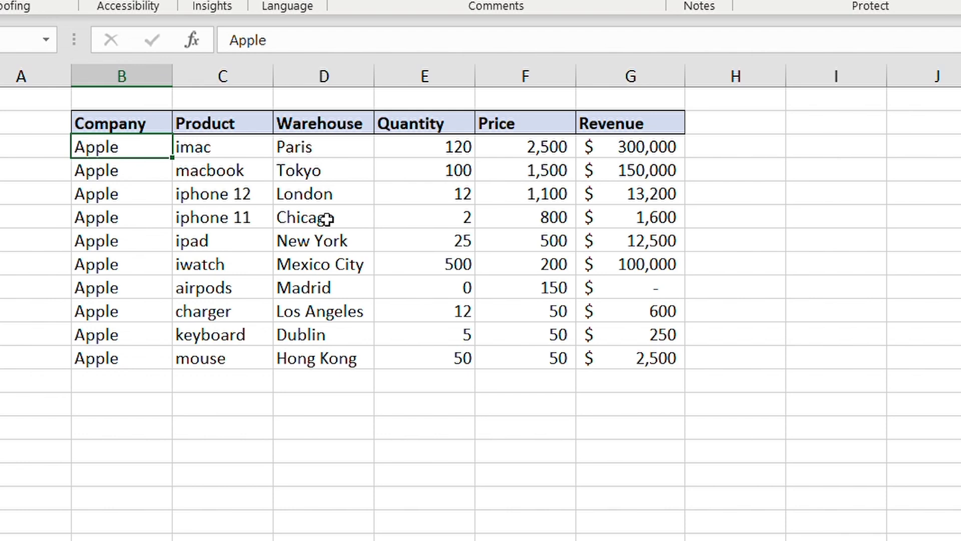
key("Up")
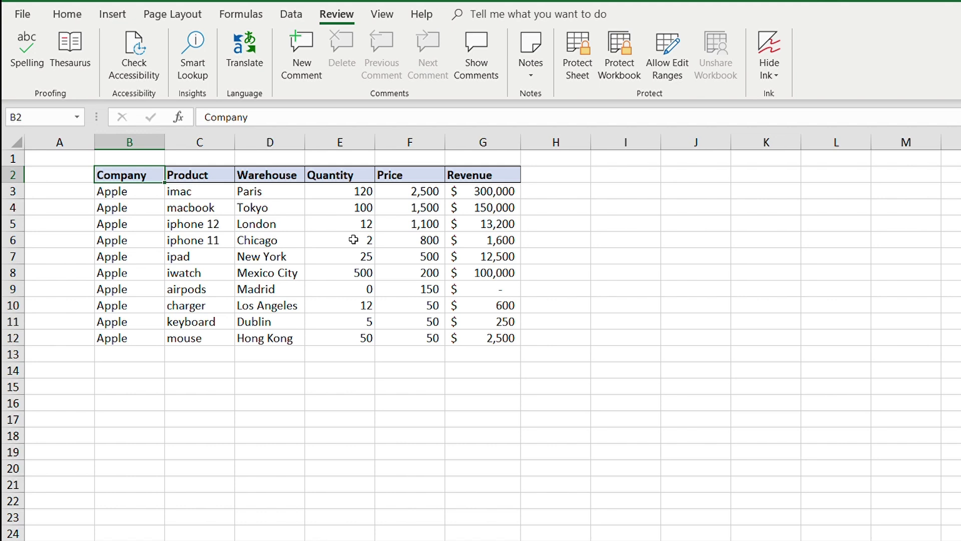
Copy the Revenue header to I2, undo the paste, and bring up Paste Special.
key("ctrl+Right")
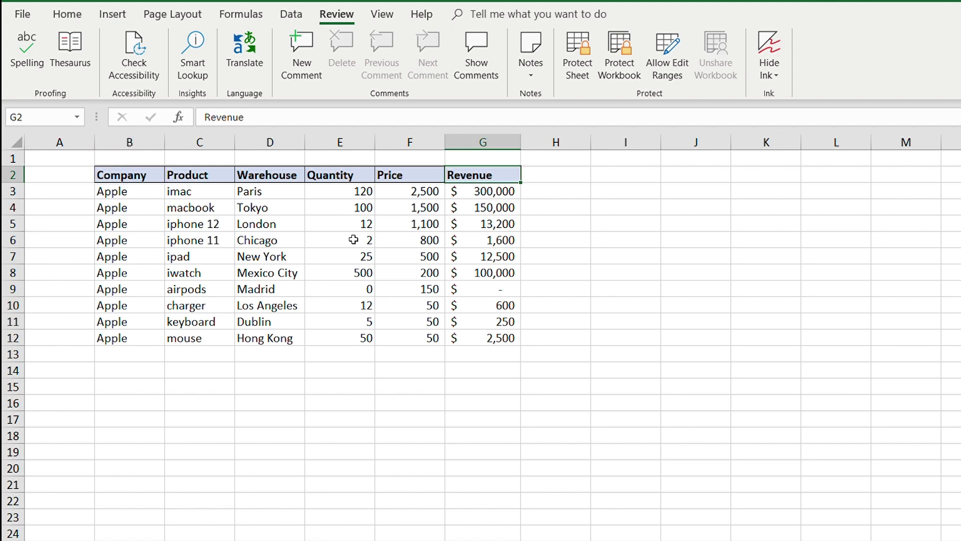
key("ctrl+c")
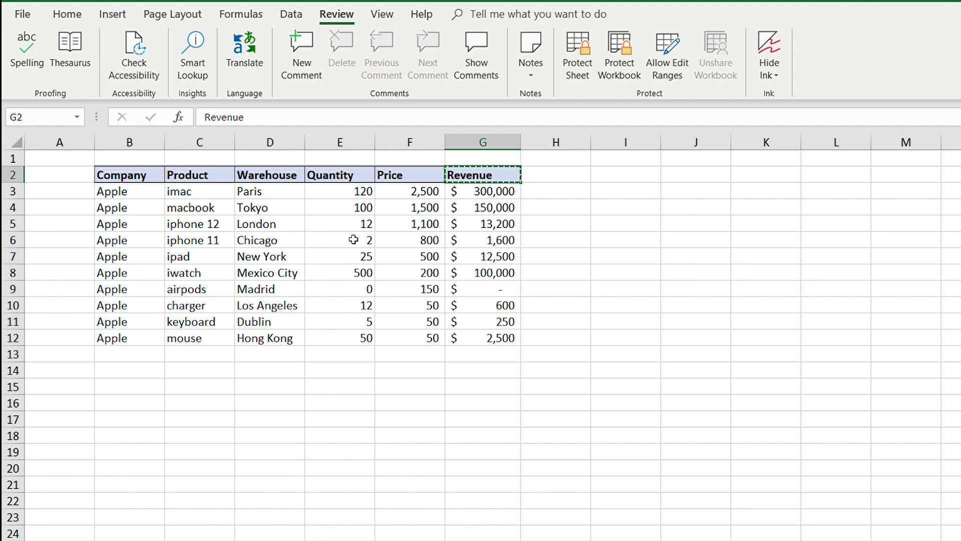
key("Right")
key("Right")
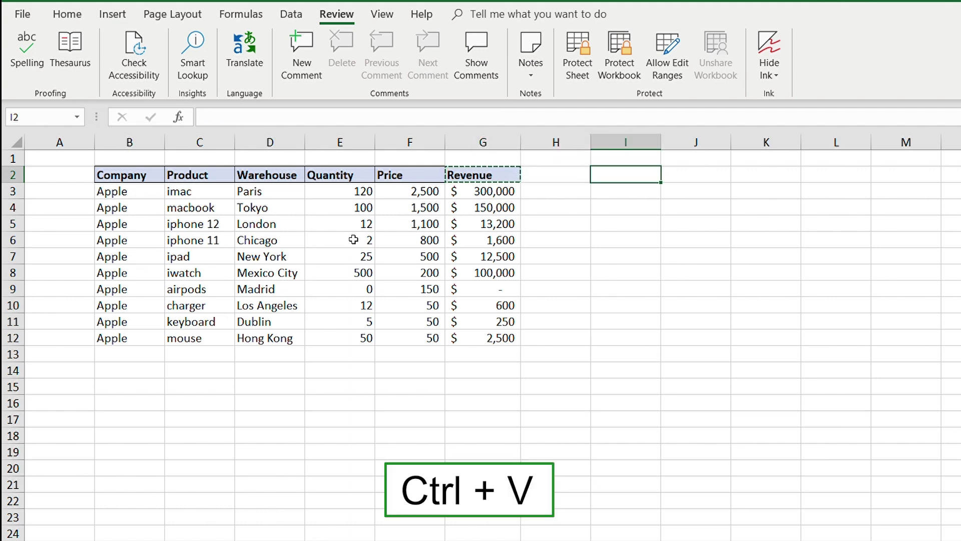
key("ctrl+v")
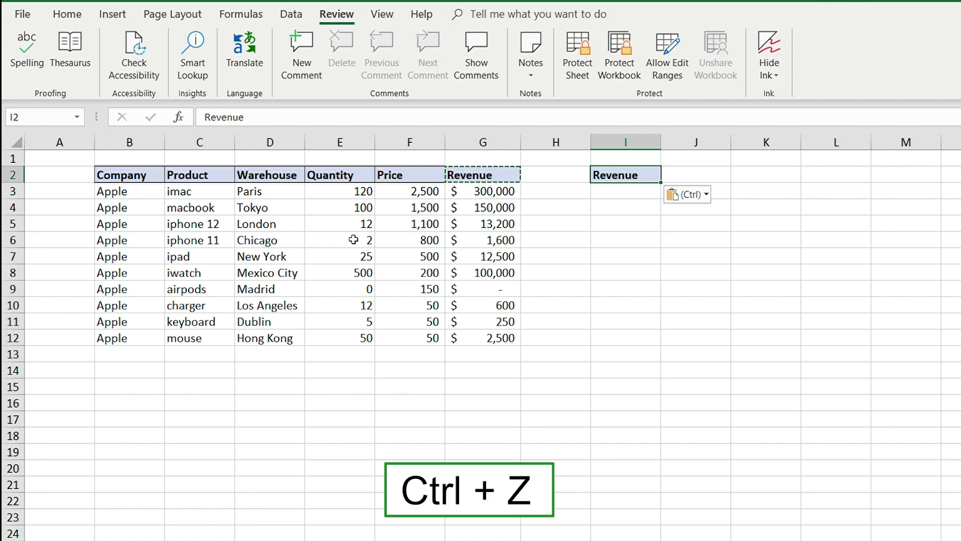
key("ctrl+z")
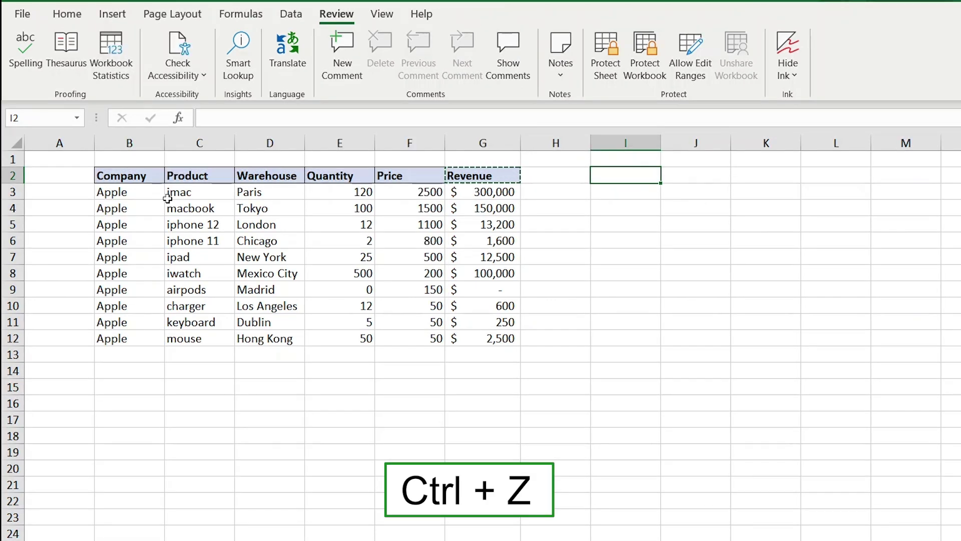
key("ctrl+alt+v")
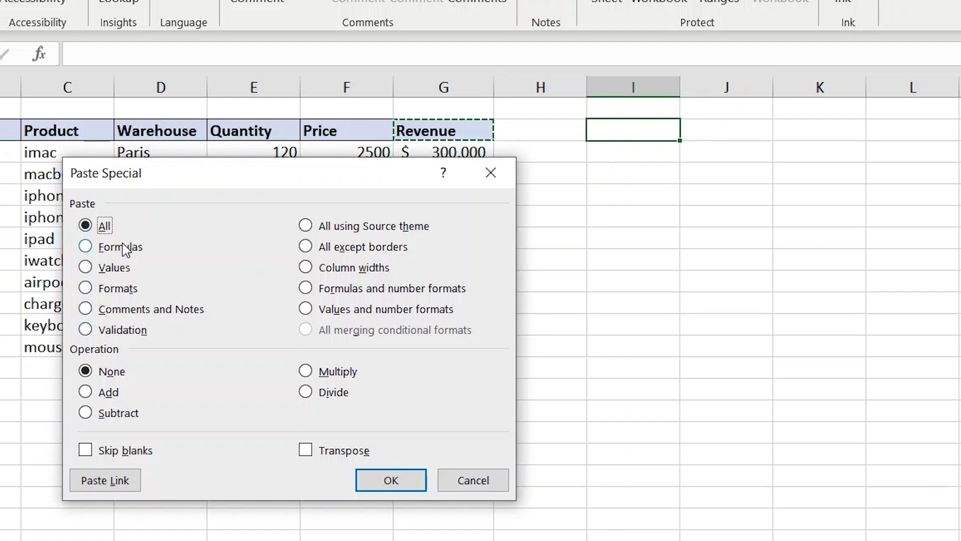
Choose the Values paste option and confirm the dialog.
left_click(145, 264)
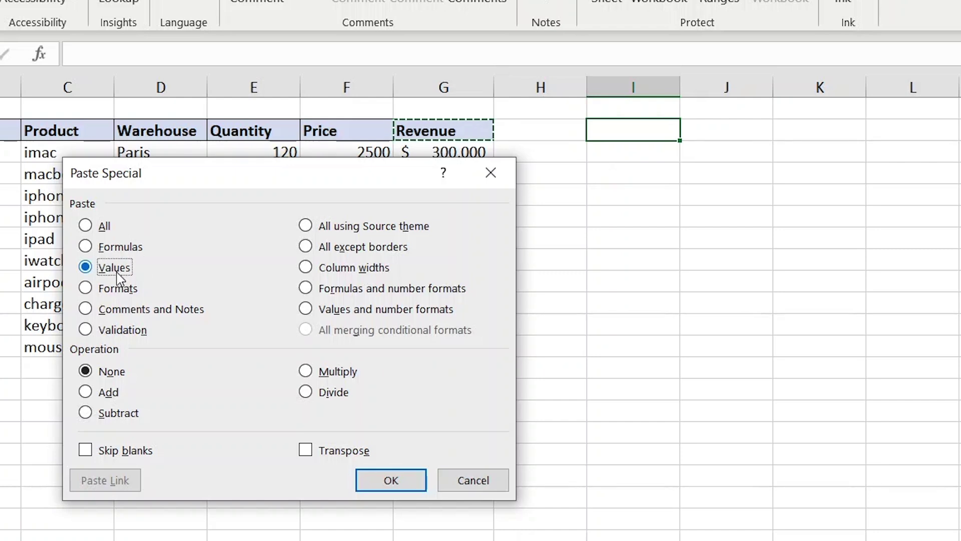
key("Return")
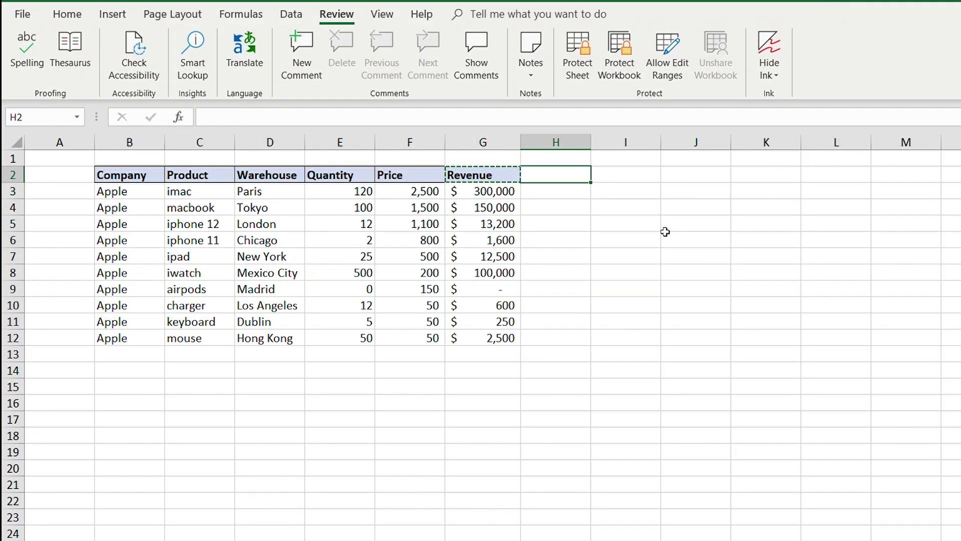
Cancel the pending copy and abandon an overwrite of G2 with 'To'.
key("Left")
key("Escape")
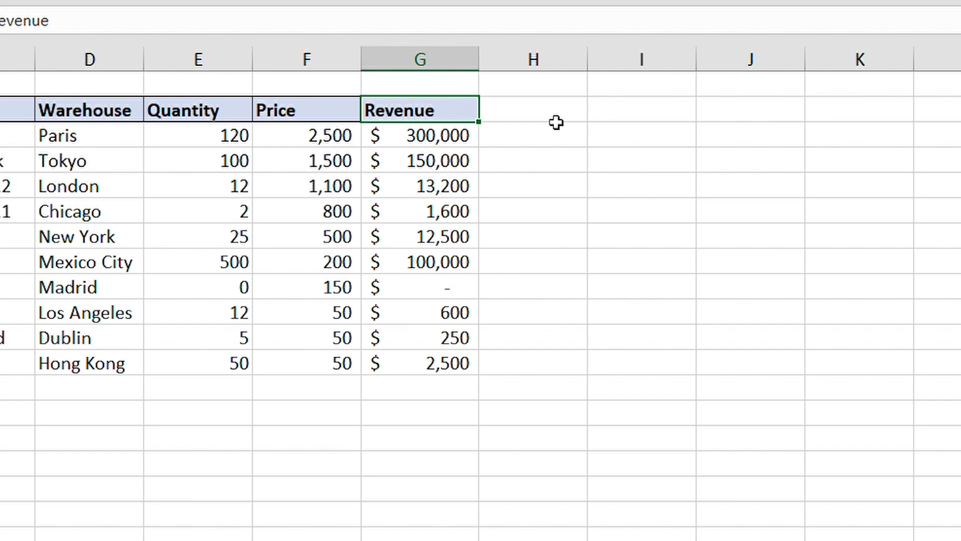
type("To")
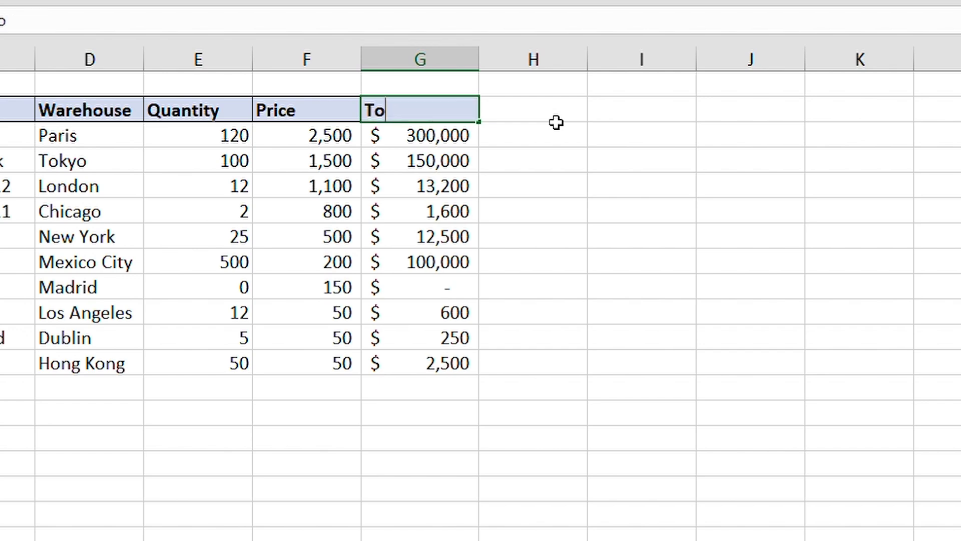
key("Escape")
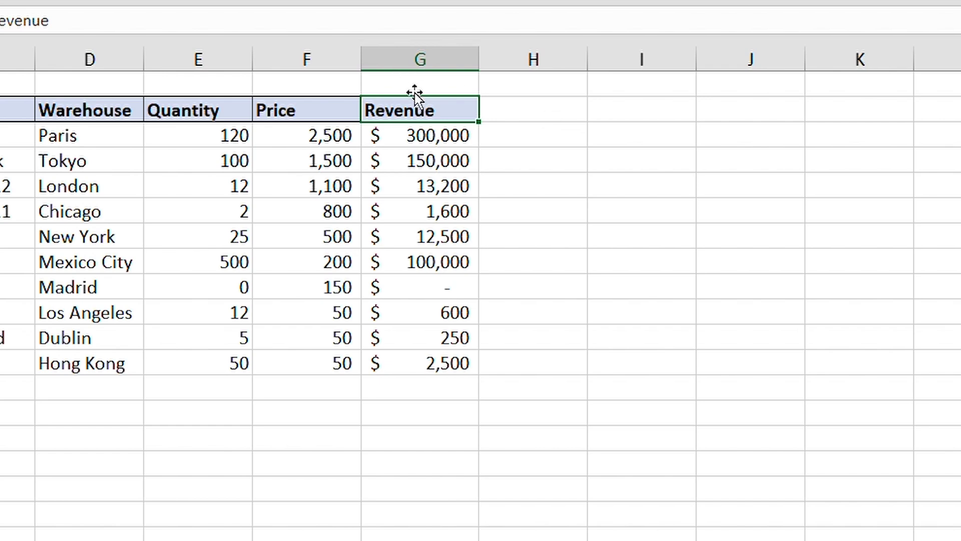
Edit G2 in place so the header reads 'Revenue Total'.
key("F2")
key("F2")
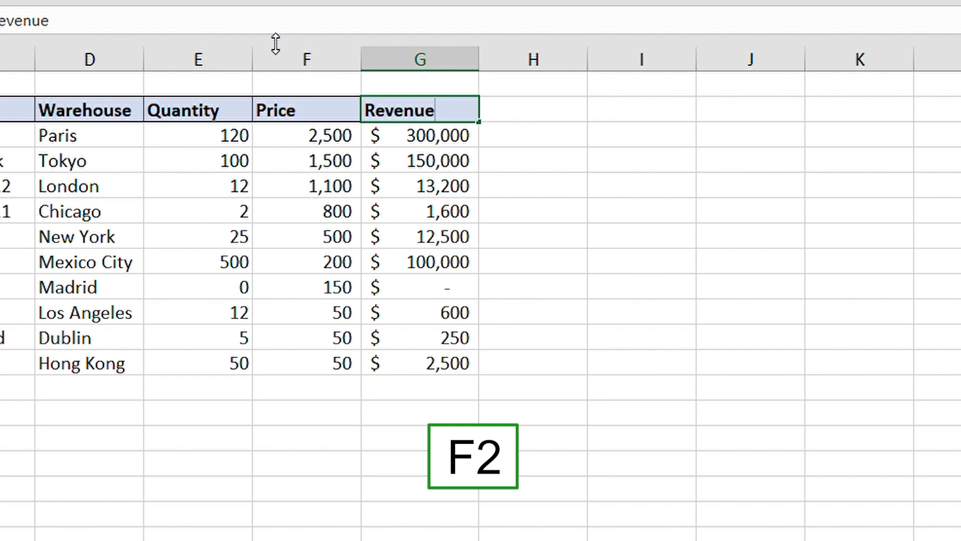
type("Total")
key("Return")
key("Up")
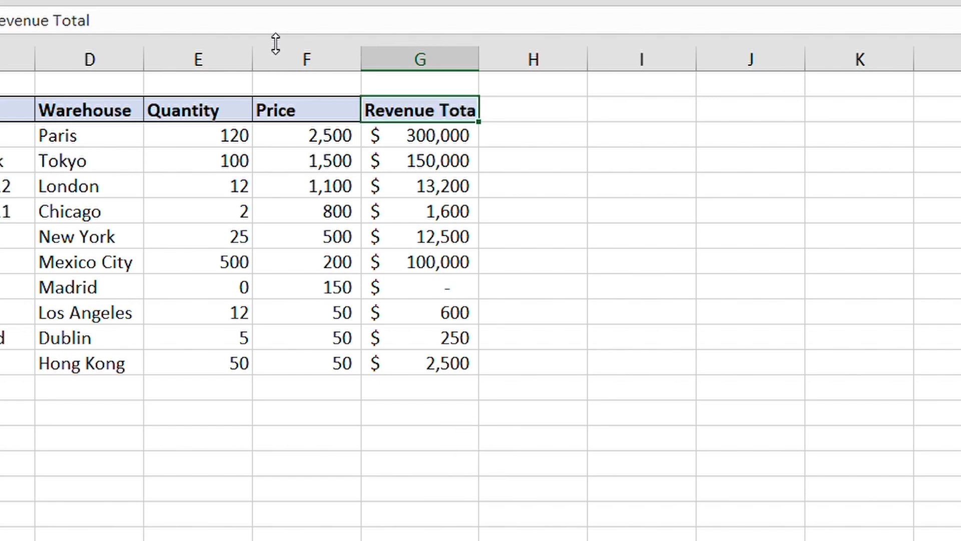
key("F2")
key("Left")
key("Left")
key("Left")
key("Left")
key("Left")
key("Right")
key("Right")
key("Right")
key("Right")
key("Right")
key("Right")
key("ctrl+Left")
key("ctrl+Left")
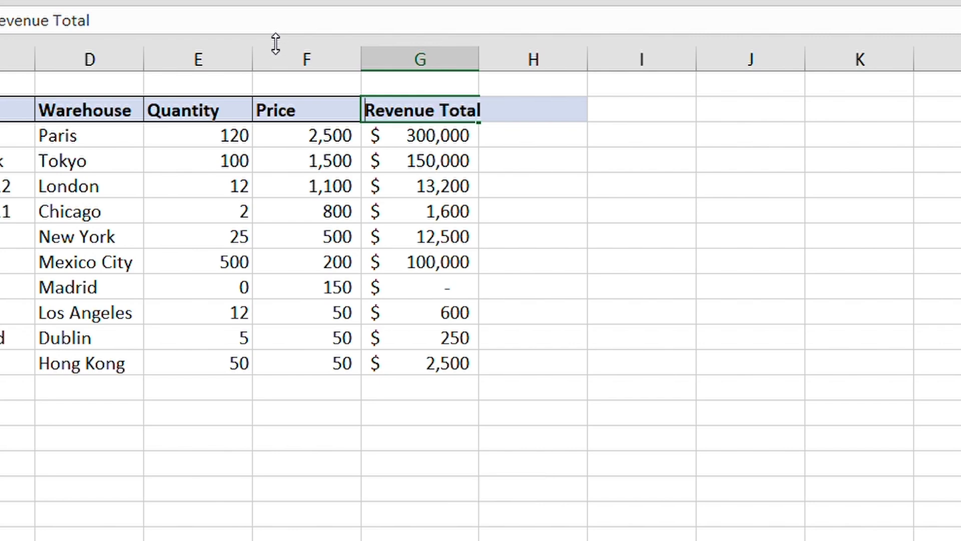
key("ctrl+shift+Right")
key("ctrl+shift+Right")
key("ctrl+shift+Left")
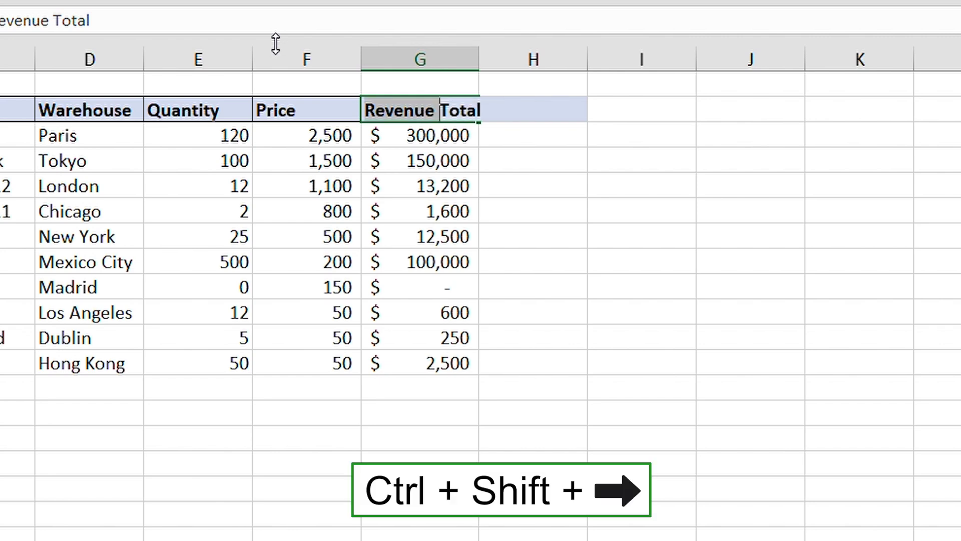
key("ctrl+shift+Left")
key("ctrl+a")
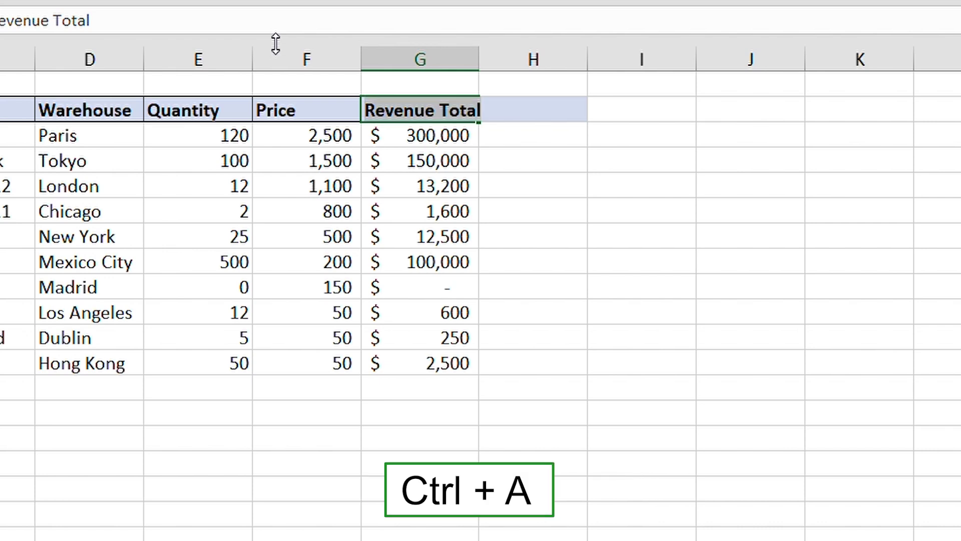
key("Escape")
key("Down")
key("Down")
key("Down")
key("Down")
key("Up")
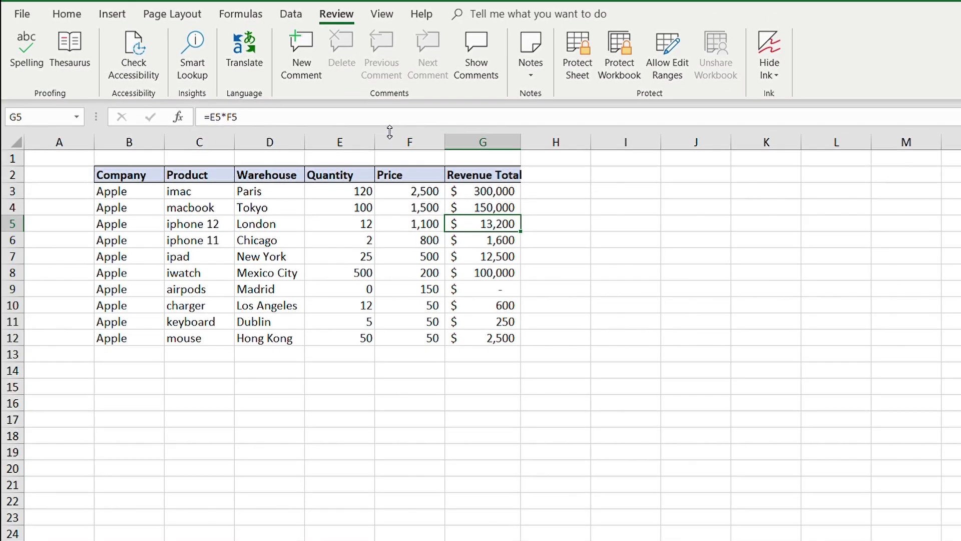
key("ctrl+Down")
key("ctrl+Left")
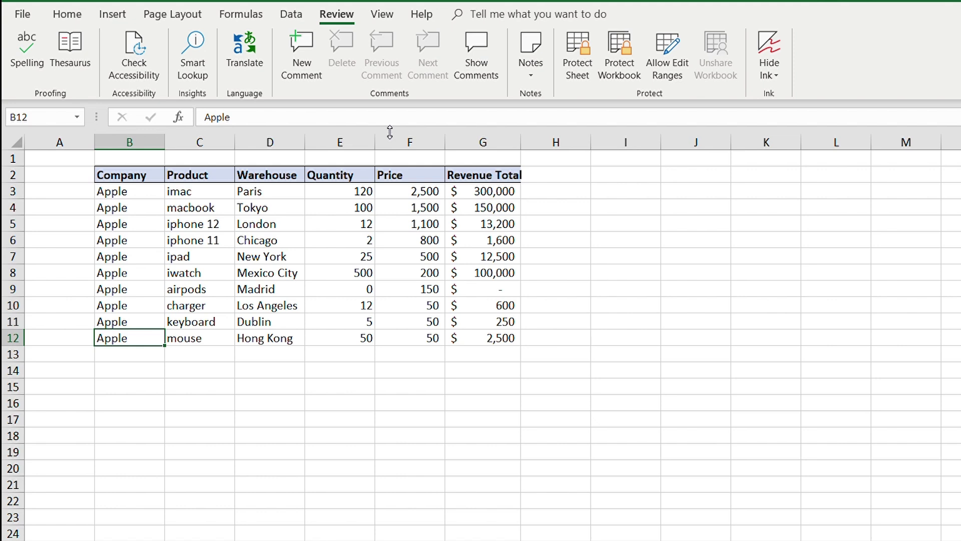
key("Down")
key("Down")
key("Down")
key("Down")
key("Down")
key("Down")
key("Down")
key("Down")
key("Down")
key("Down")
key("Down")
Fill Apple down column B from B13 through B24.
key("Up")
key("Up")
key("Up")
key("Up")
key("Up")
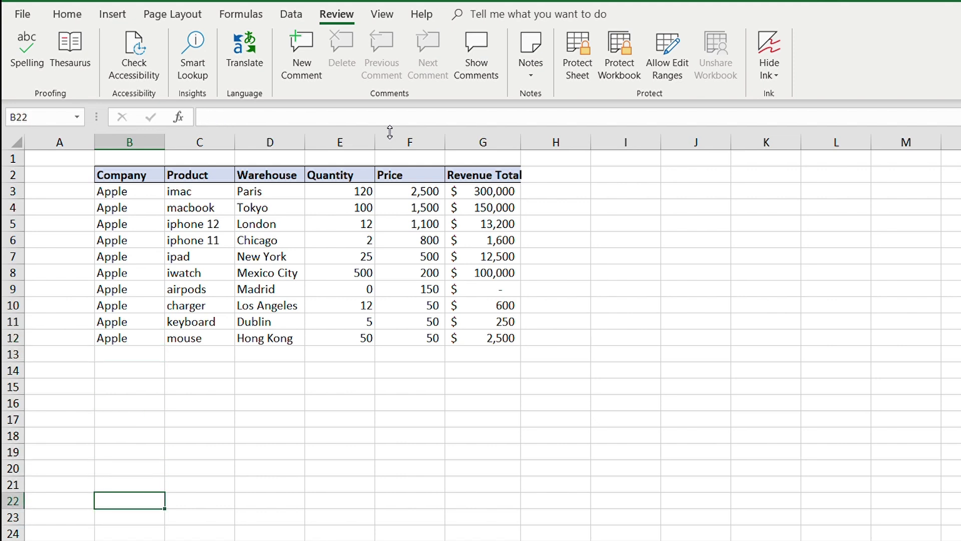
key("Up")
key("Up")
key("Up")
key("Up")
key("Up")
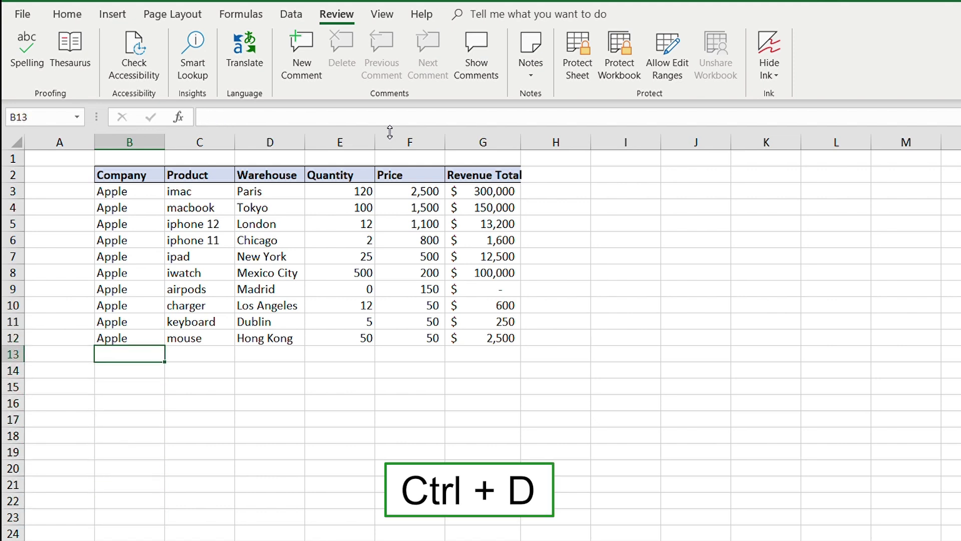
key("ctrl+d")
key("shift+Down")
key("shift+Down")
key("shift+Down")
key("shift+Down")
key("shift+Down")
key("shift+Down")
key("shift+Down")
key("shift+Down")
key("shift+Down")
key("shift+Down")
key("shift+Down")
key("ctrl+d")
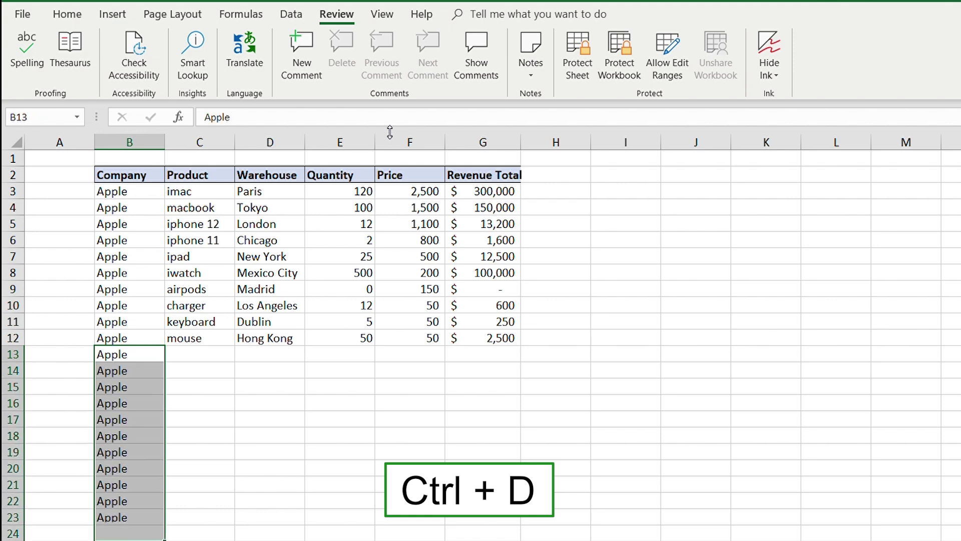
Fill mouse into C13 and Hong Kong across D13 to G13.
key("Right")
key("ctrl+d")
key("Right")
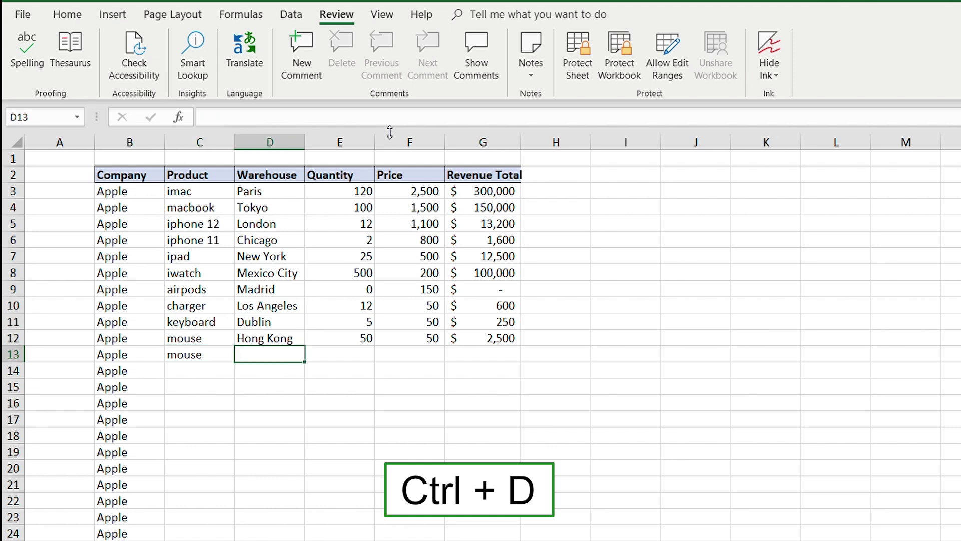
key("ctrl+d")
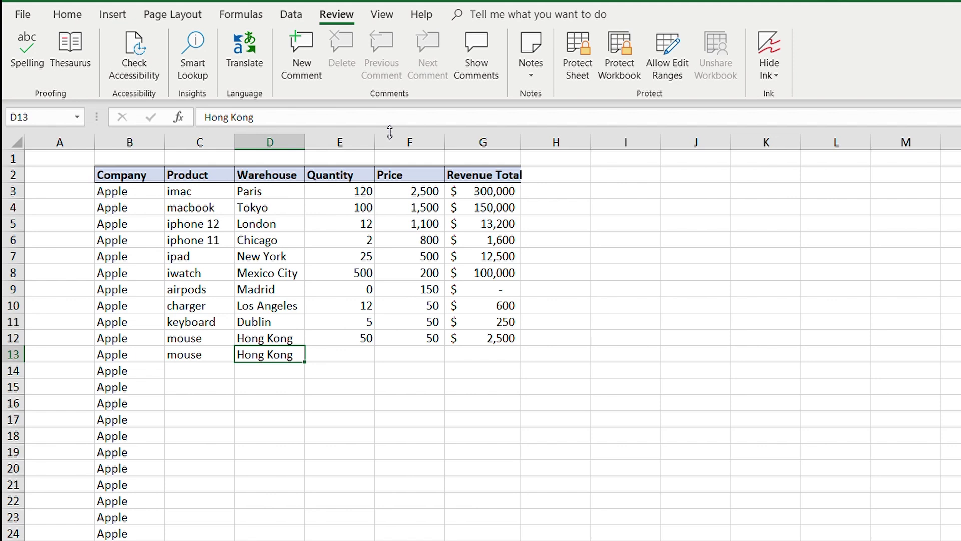
key("Right")
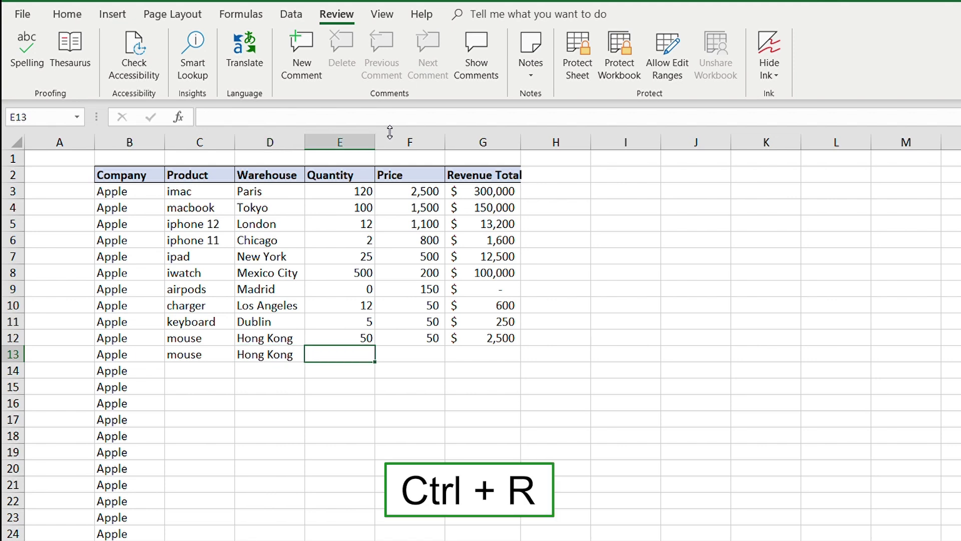
key("ctrl+r")
key("Right")
key("ctrl+r")
key("Right")
key("ctrl+r")
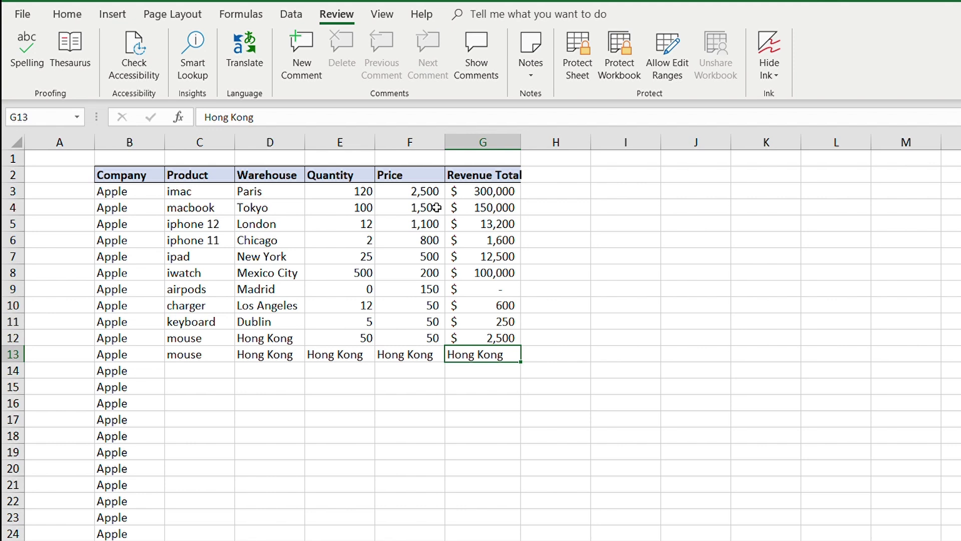
key("F2")
Append 'is so much fun' to G13's Hong Kong text and break it onto two lines.
type("is so much fu")
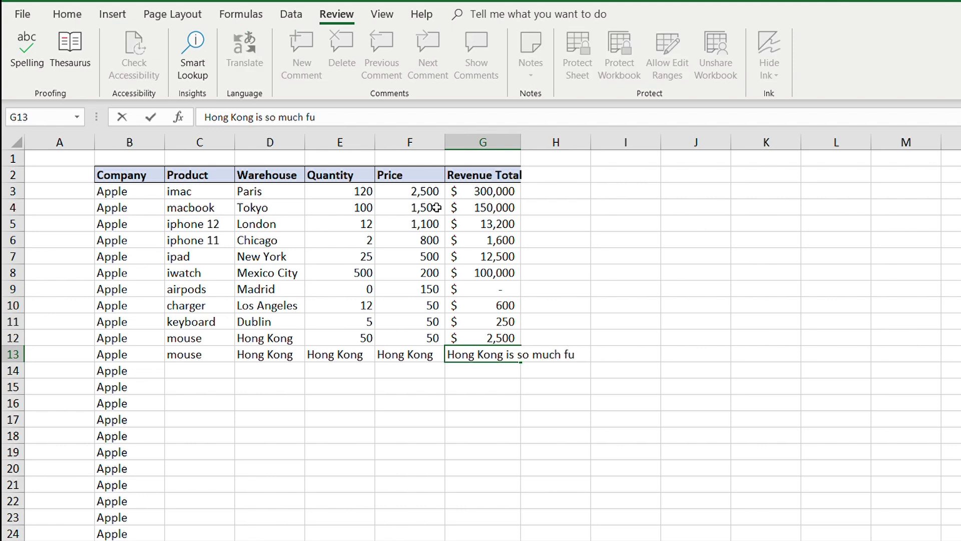
type("n")
key("Return")
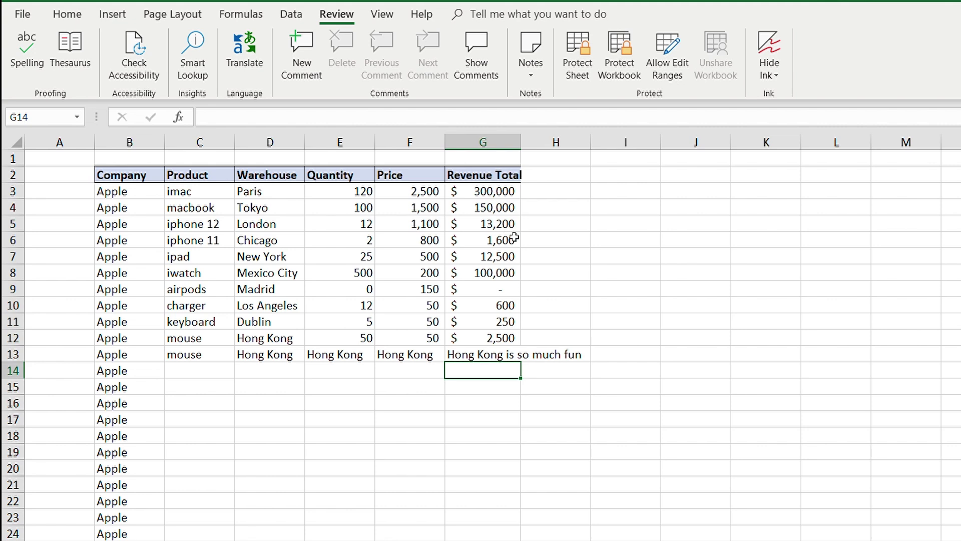
left_click(487, 349)
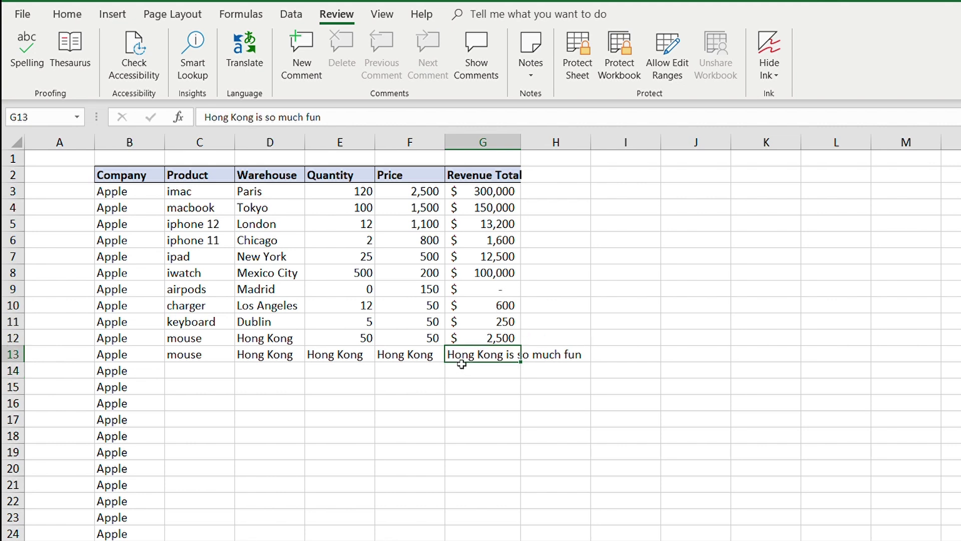
key("F2")
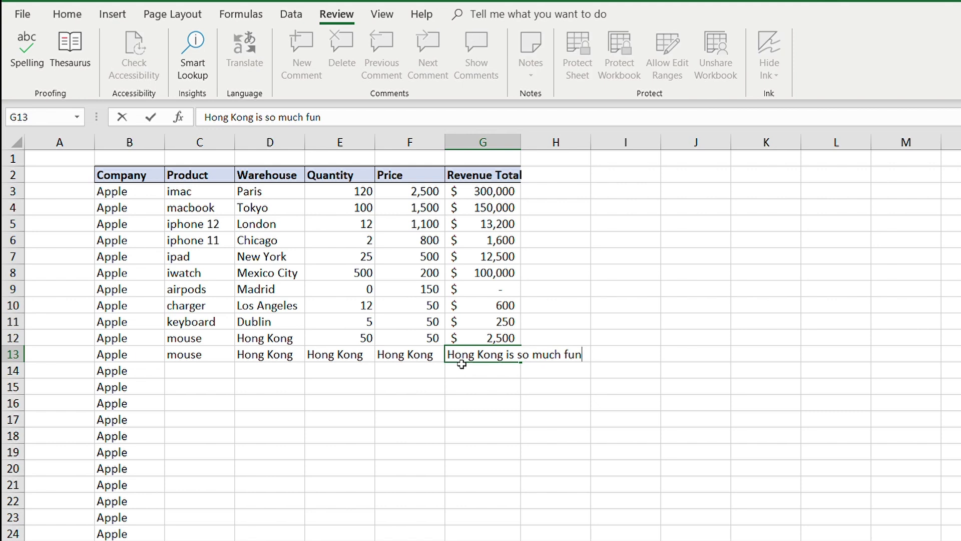
key("ctrl+Left")
key("ctrl+Left")
key("ctrl+Left")
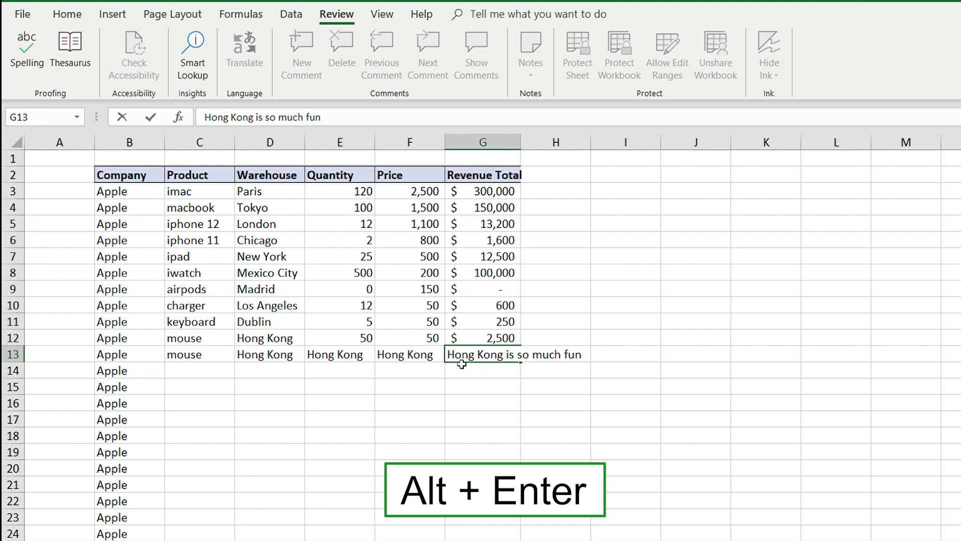
key("alt+Return")
key("Return")
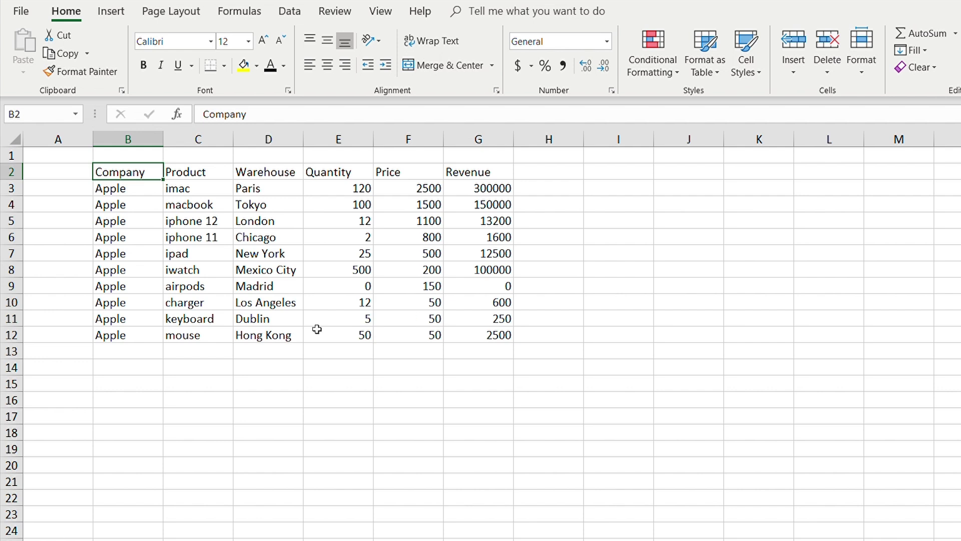
key("ctrl+1")
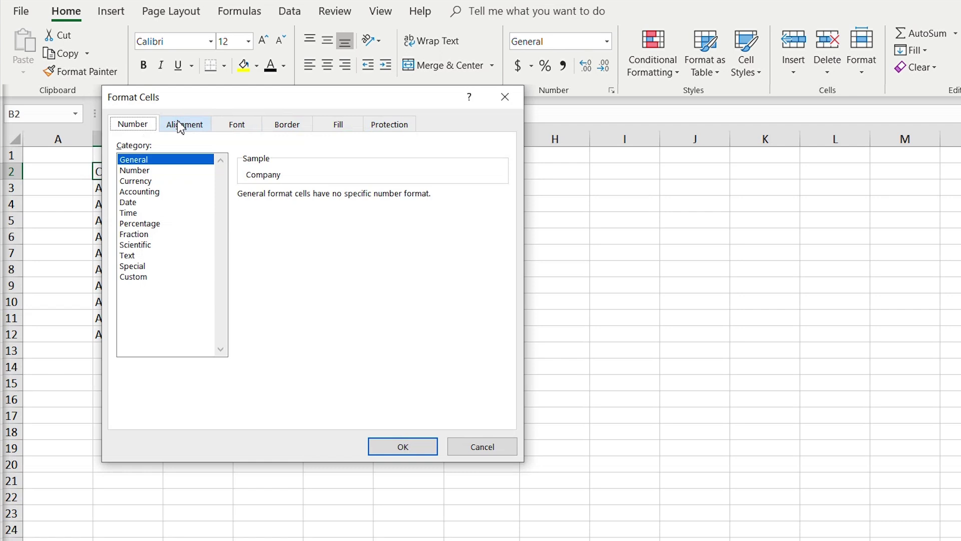
key("ctrl+Tab")
key("ctrl+Tab")
key("ctrl+Tab")
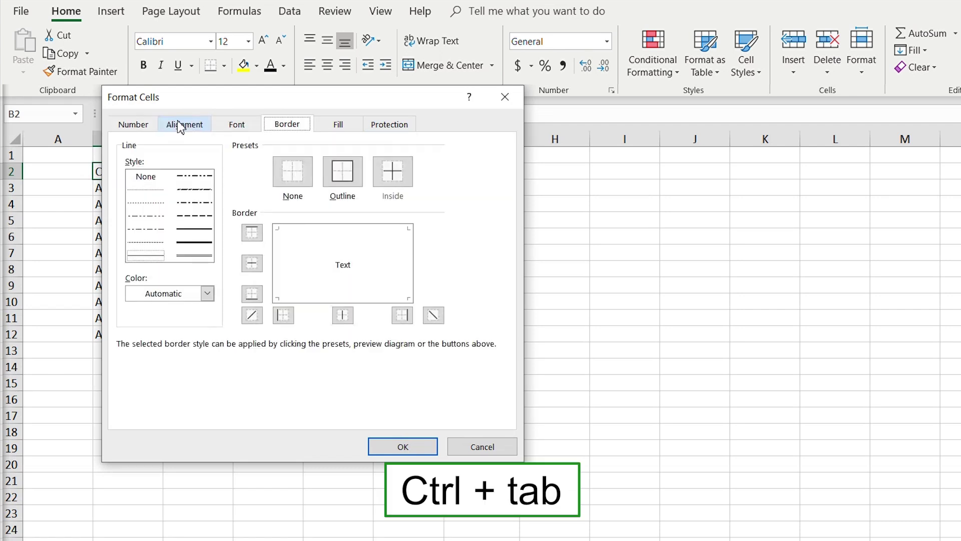
key("ctrl+Tab")
key("ctrl+Tab")
key("ctrl+Tab")
key("ctrl+Tab")
key("ctrl+Tab")
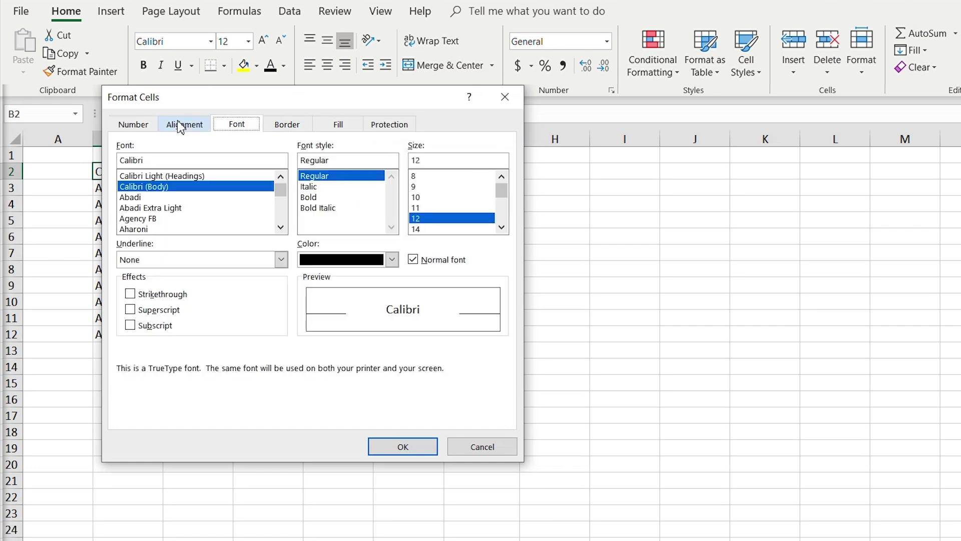
key("Escape")
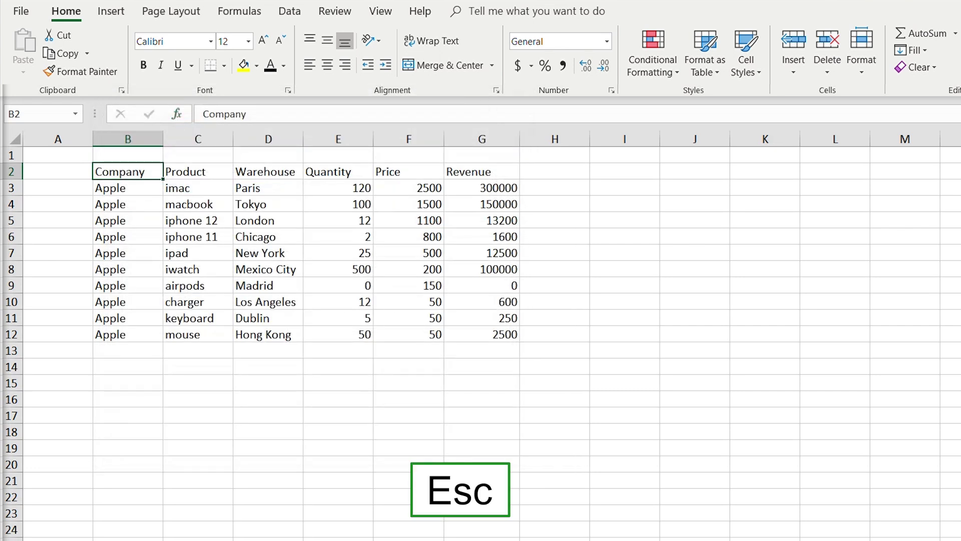
key("alt")
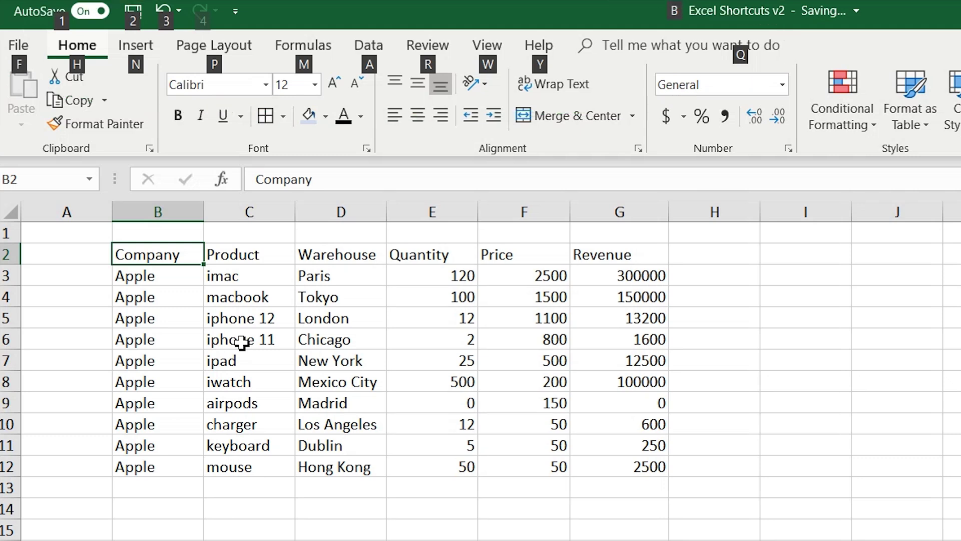
key("h")
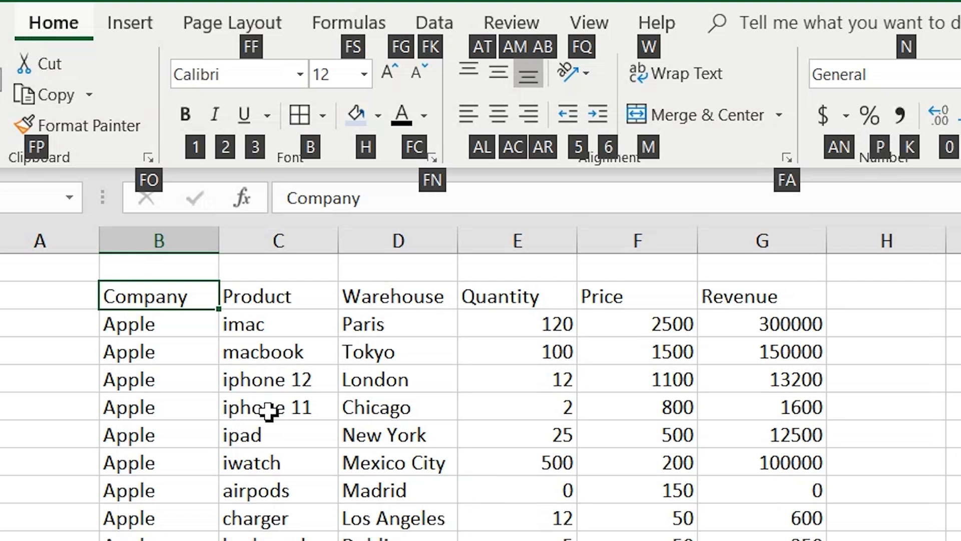
key("1")
key("ctrl+z")
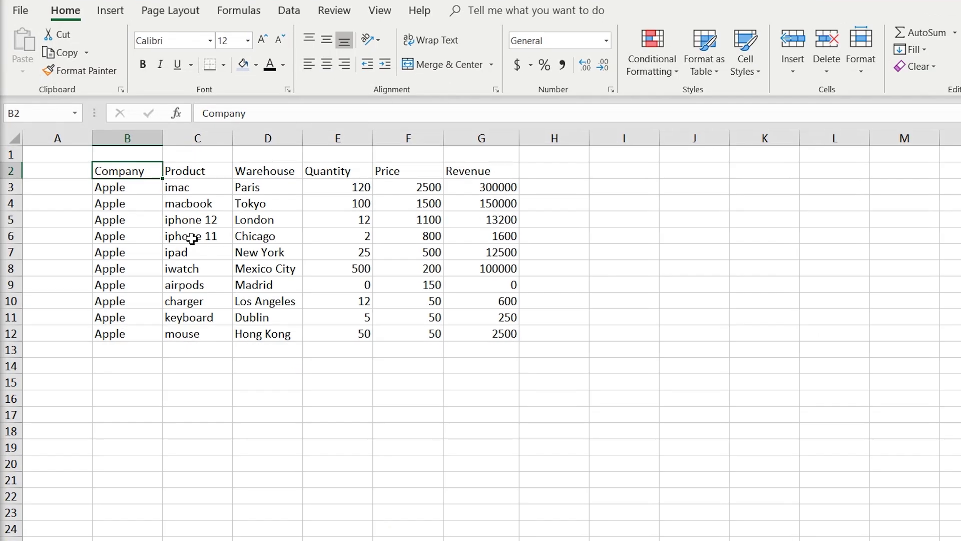
key("ctrl+shift+Right")
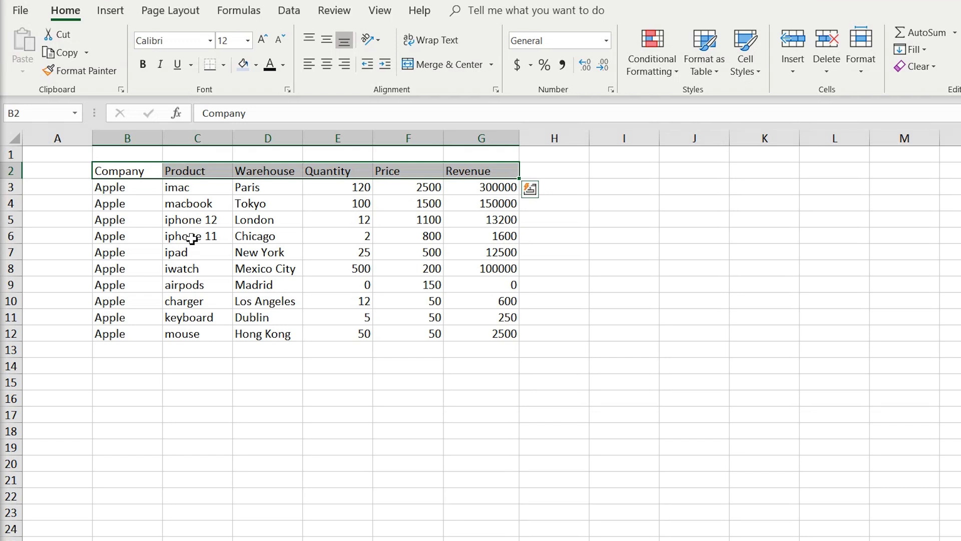
Make the header row bold and give every header cell All Borders.
key("alt")
key("h")
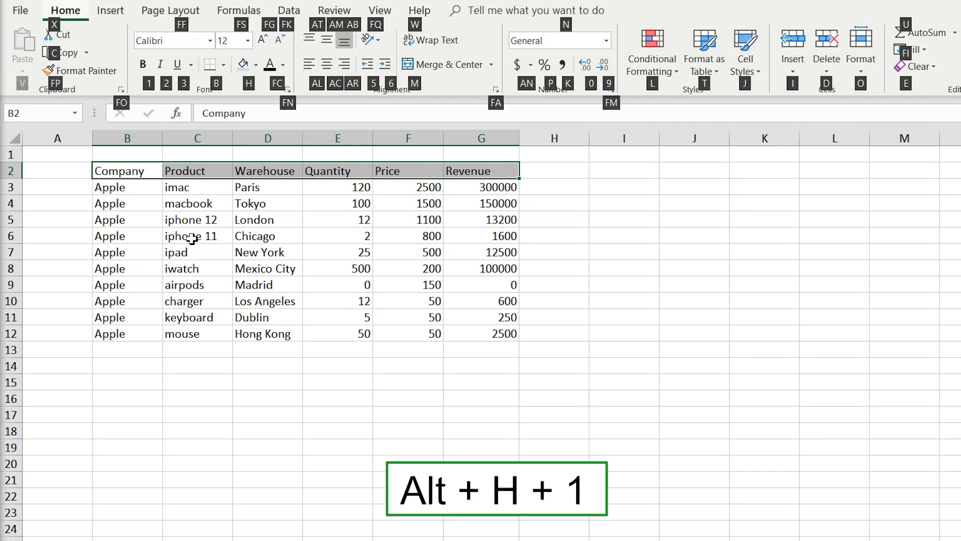
key("1")
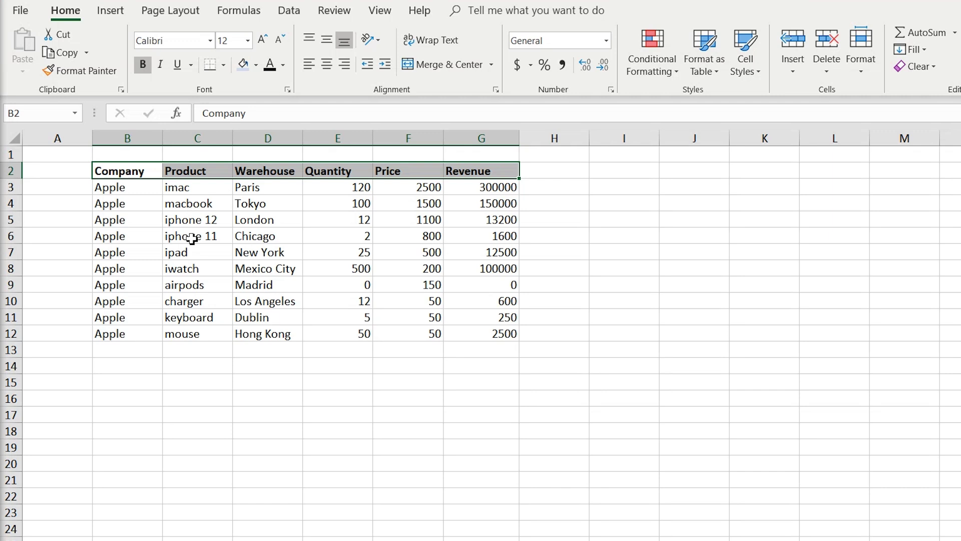
key("alt+h")
key("b")
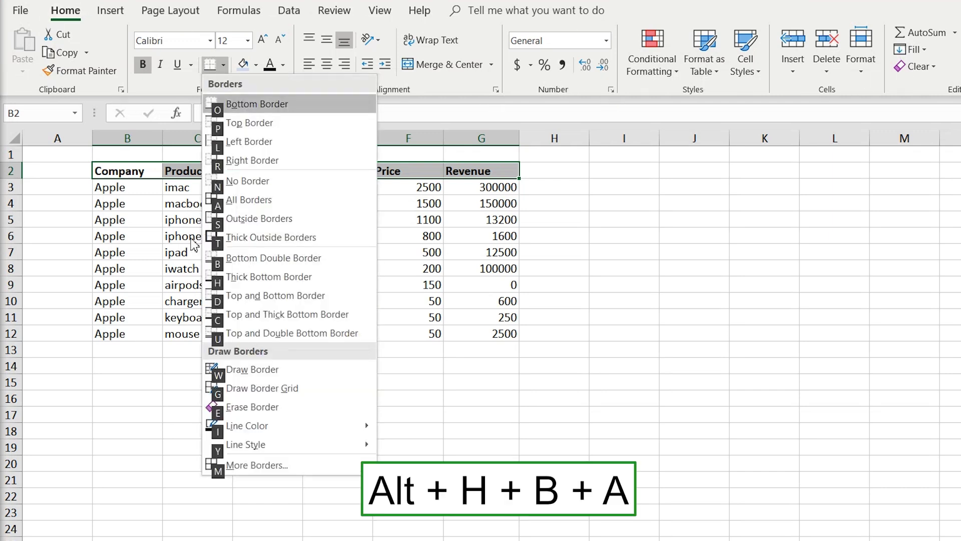
key("Down")
key("Down")
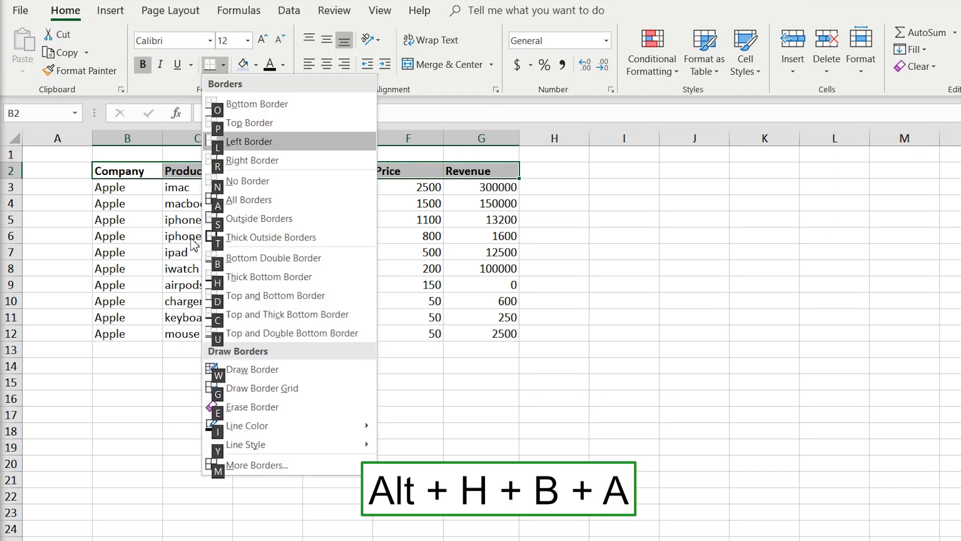
key("Up")
key("Up")
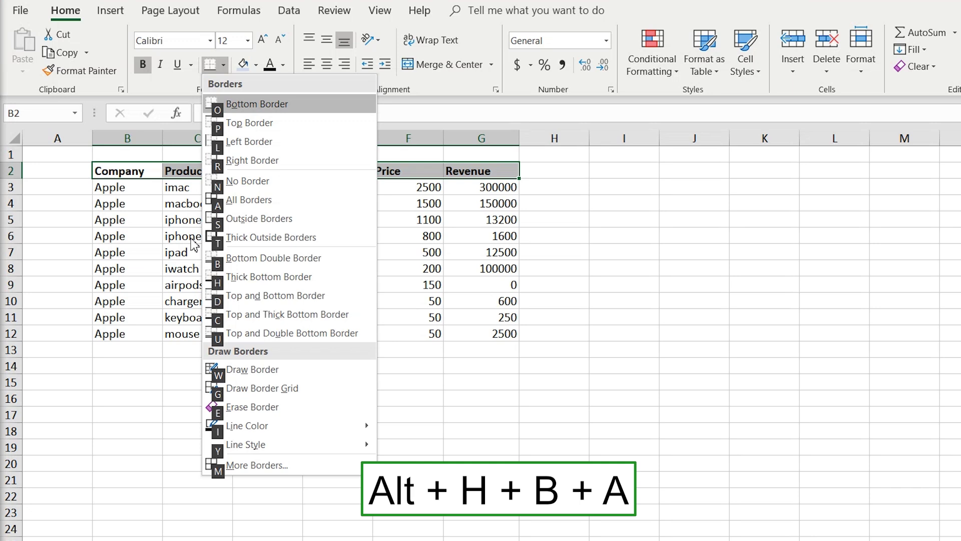
key("a")
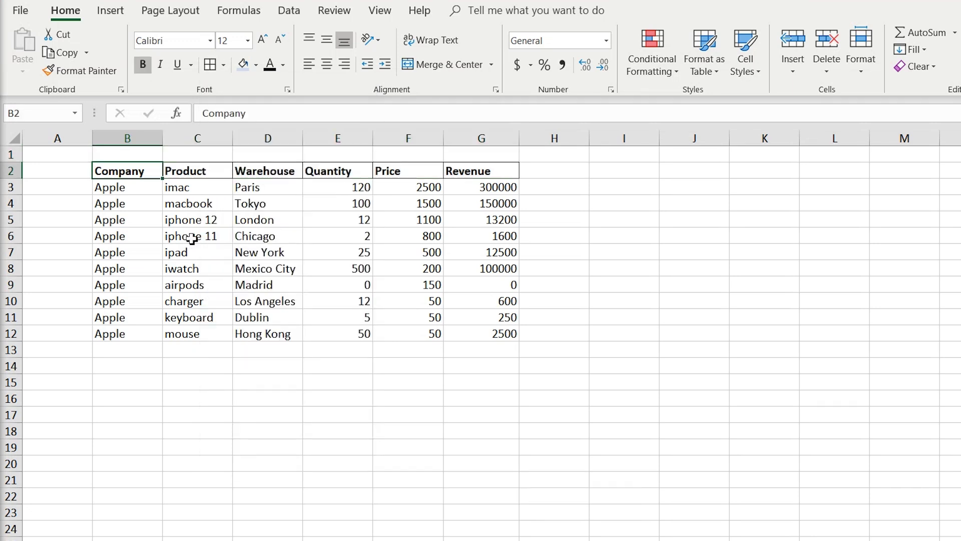
Shade the Company-to-Revenue header row with a light blue fill.
key("ctrl+shift+Right")
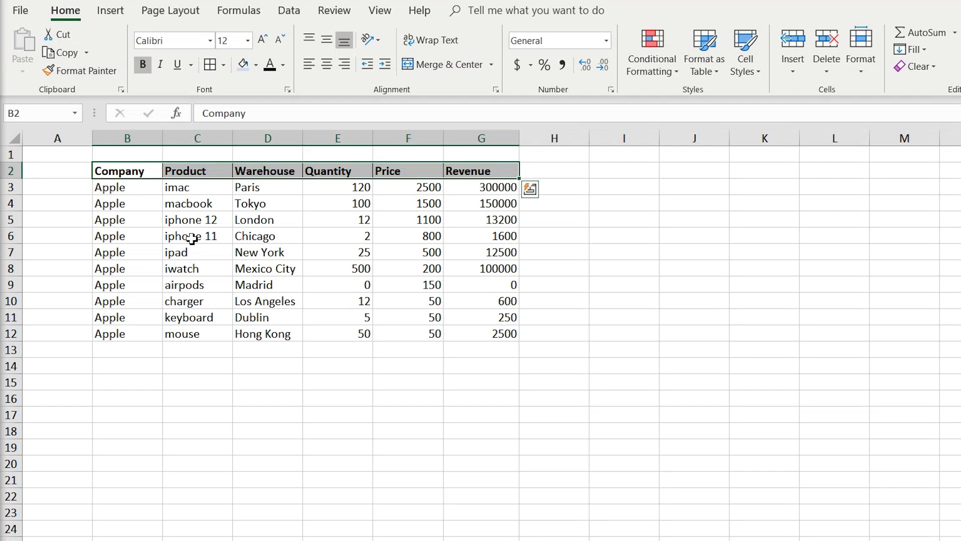
key("alt")
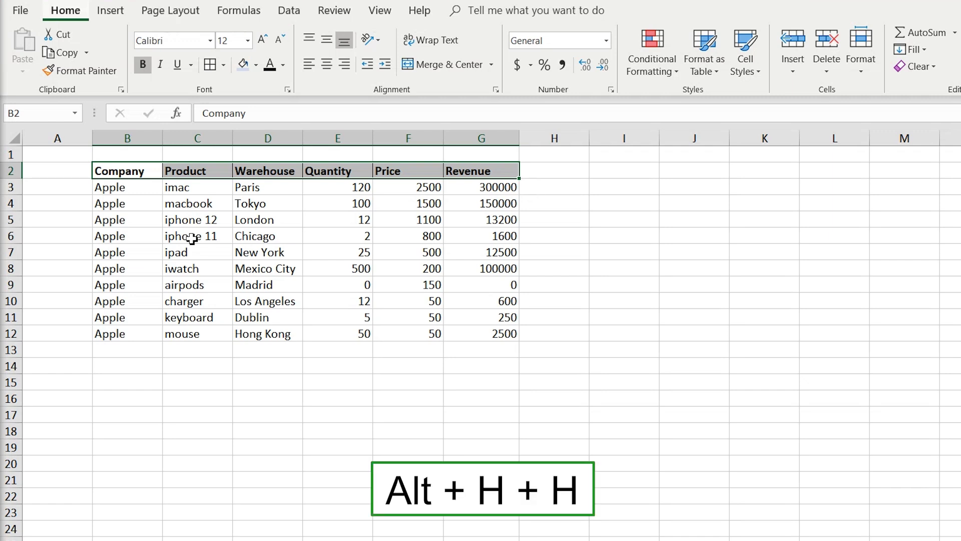
key("h")
key("h")
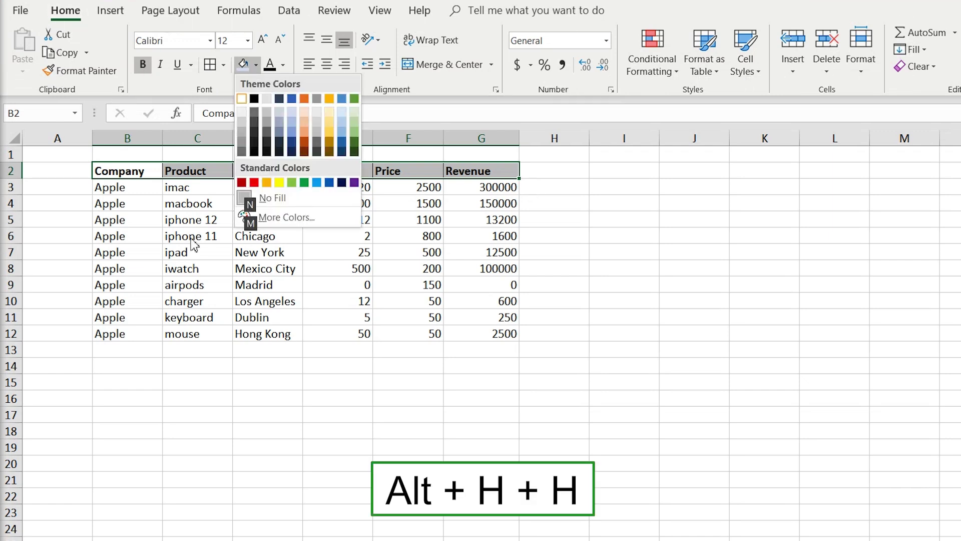
key("Down")
key("Right")
key("Right")
key("Right")
key("Right")
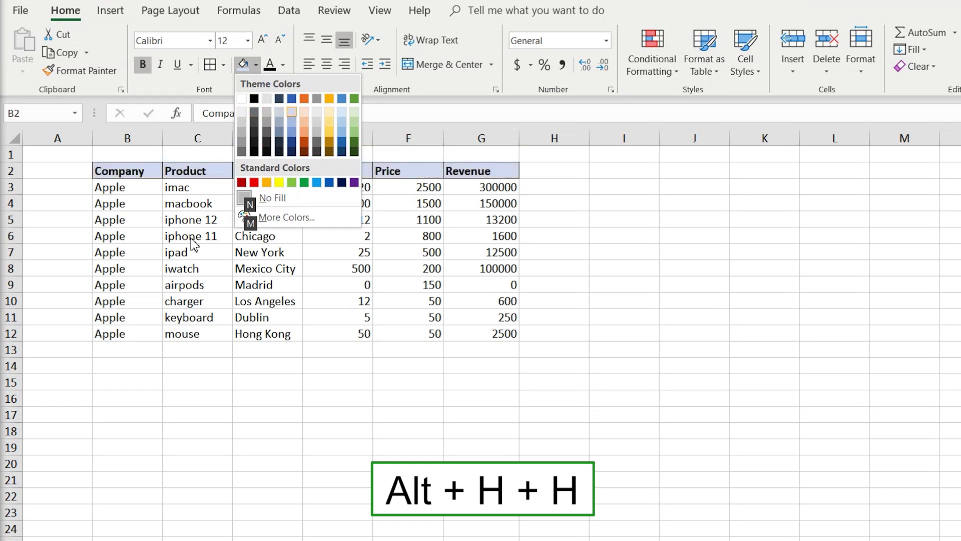
key("Return")
key("Down")
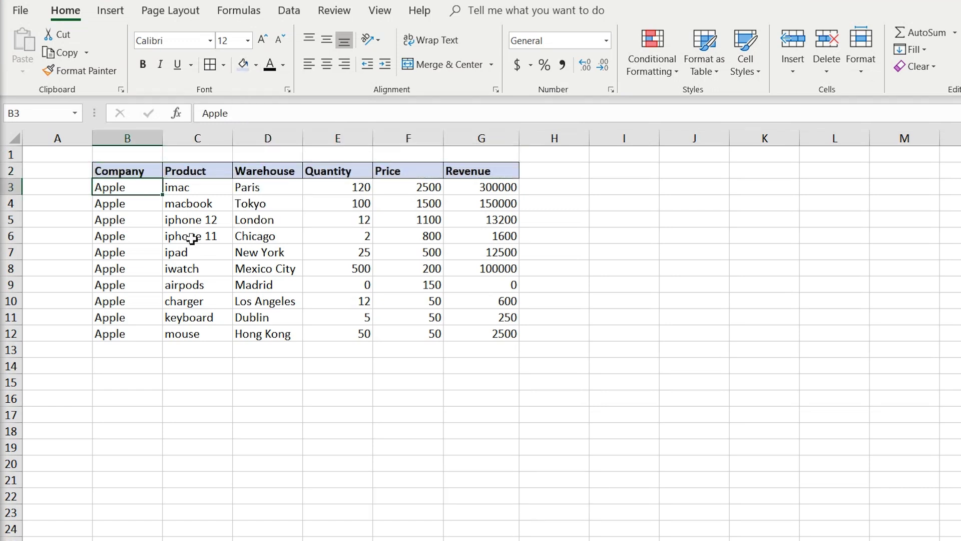
Apply US dollar Accounting format to the Price and Revenue values F3:G12.
key("Right")
key("Right")
key("Right")
key("Right")
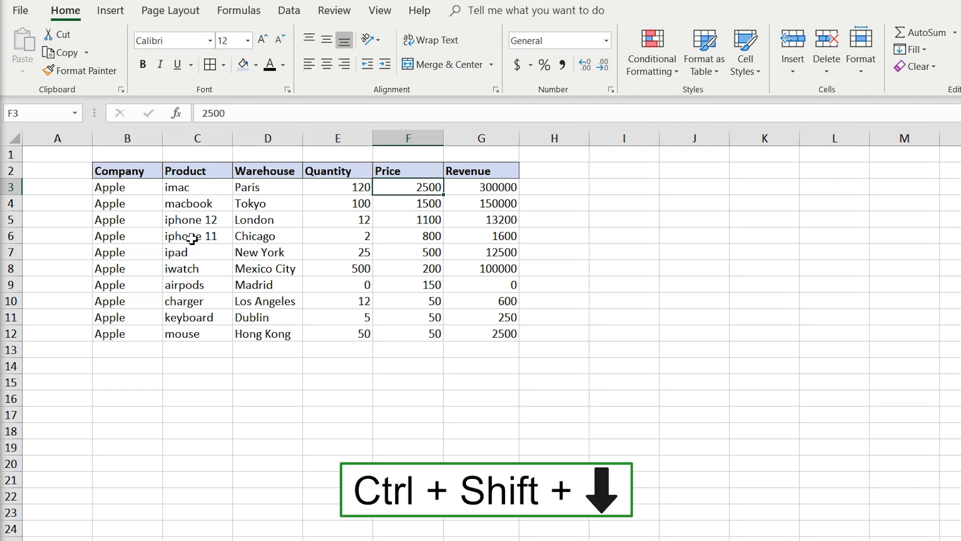
key("ctrl+shift+Down")
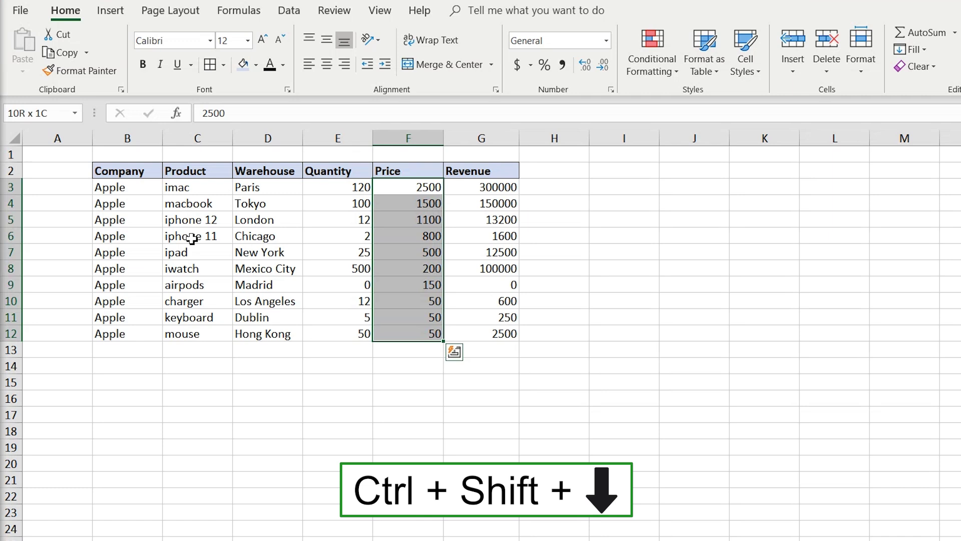
key("shift+Right")
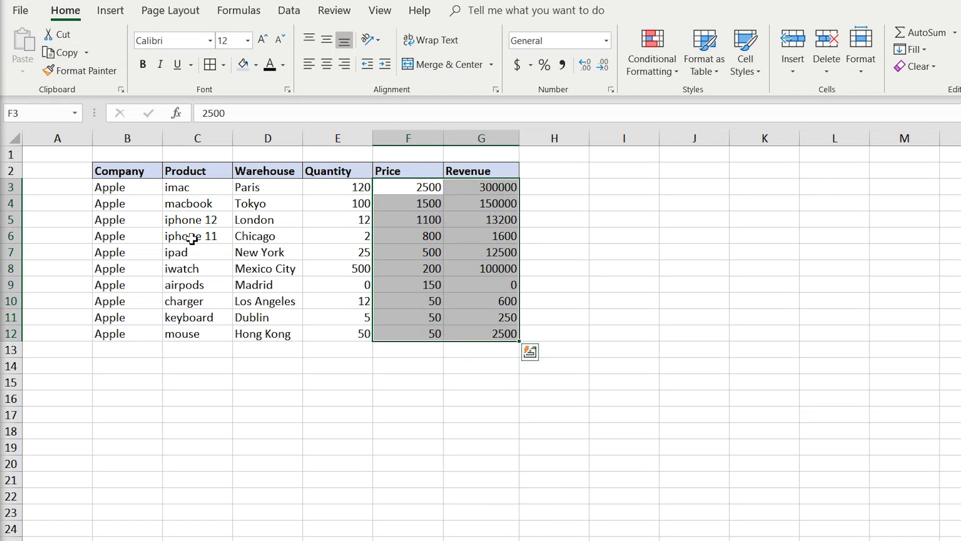
key("alt")
key("h")
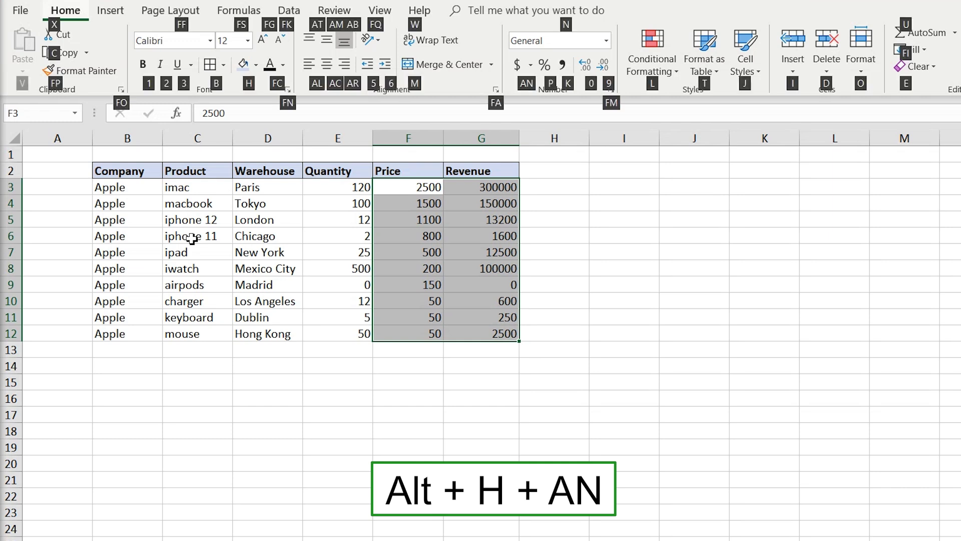
key("a")
key("n")
key("Return")
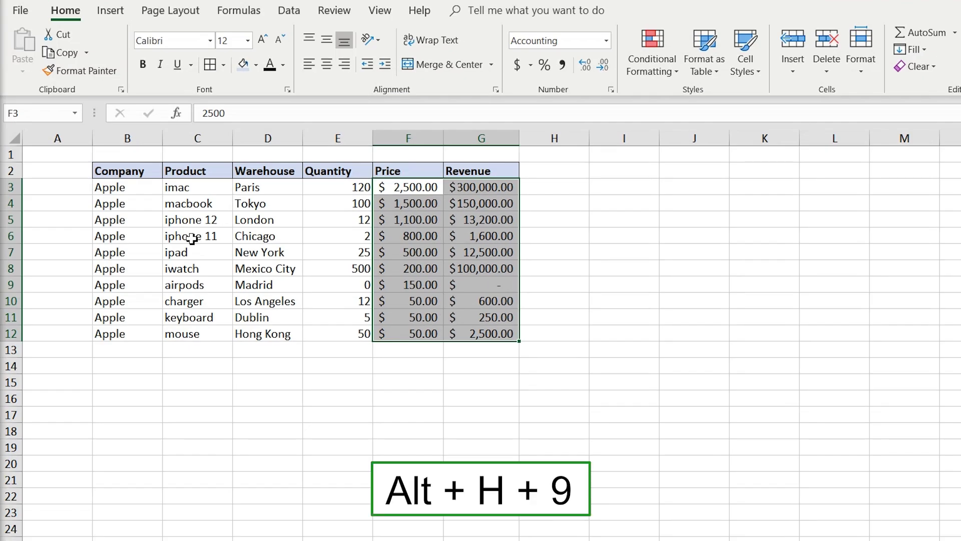
Remove both decimal places from the dollar amounts.
key("alt+h")
key("9")
key("alt+h")
key("9")
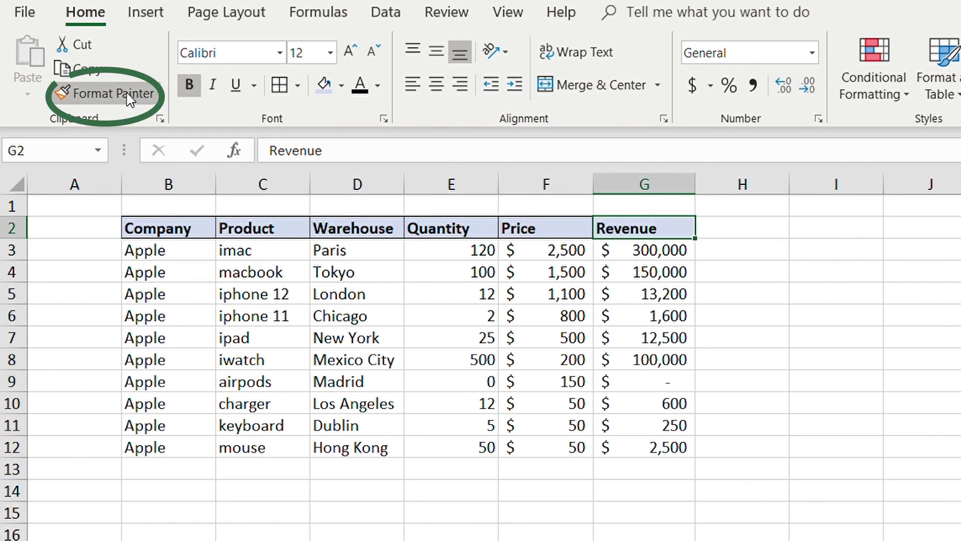
Copy the Revenue header G2's formatting onto cell I2 with Format Painter.
left_click(107, 93)
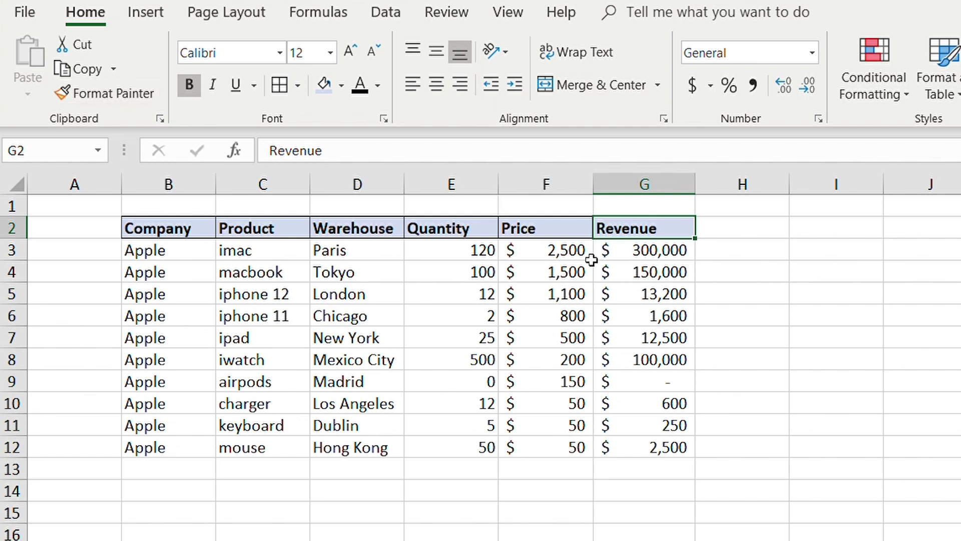
key("alt+h")
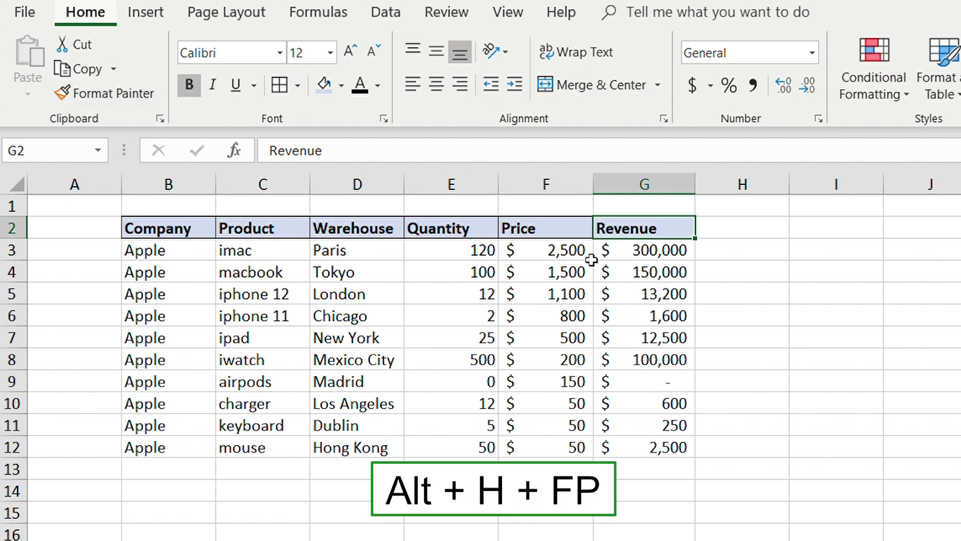
key("f")
key("p")
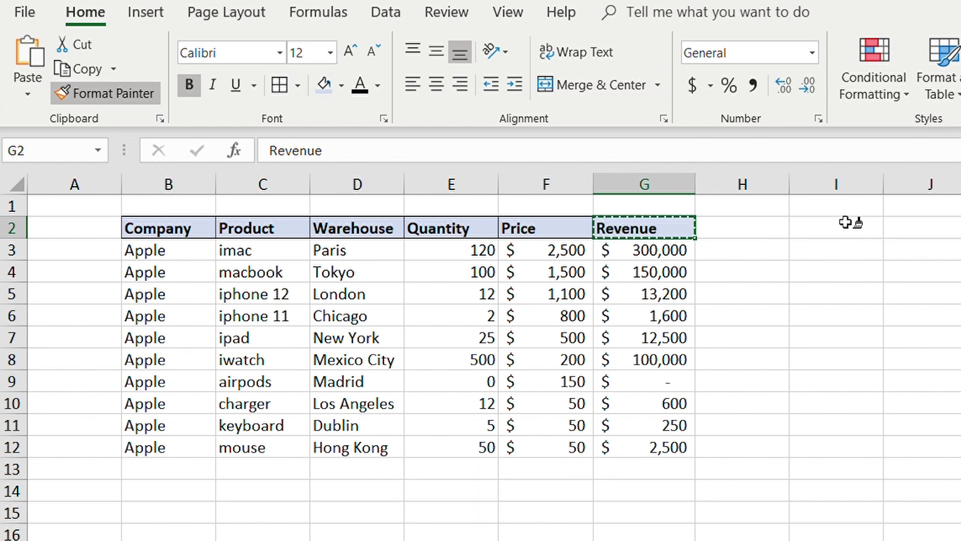
left_click(845, 222)
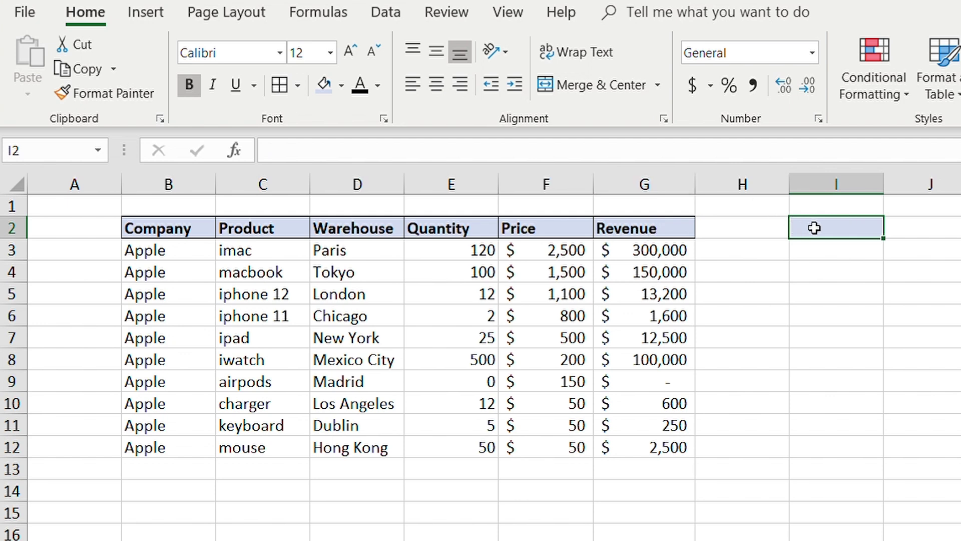
Copy G4's dollar format onto the Quantity value in E4.
left_click(635, 270)
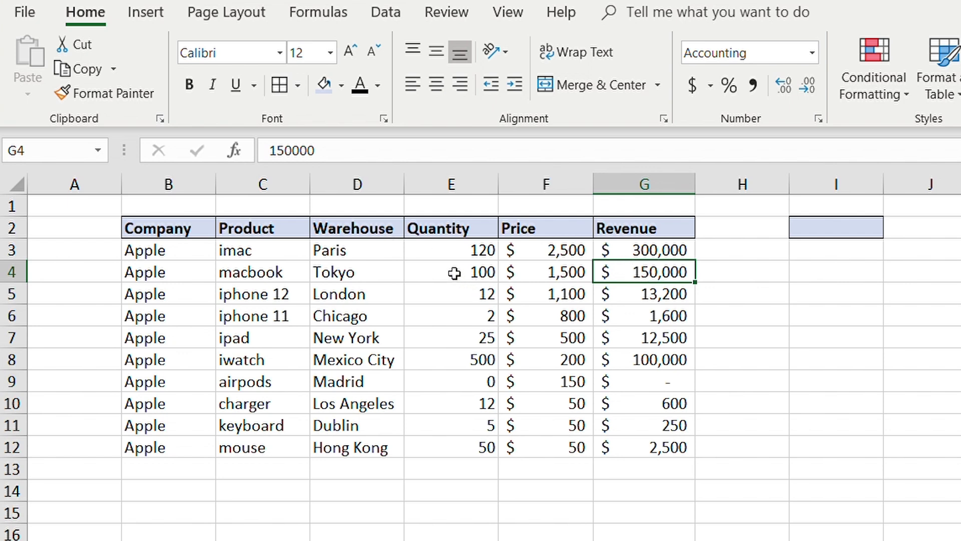
key("alt+h")
key("f")
key("p")
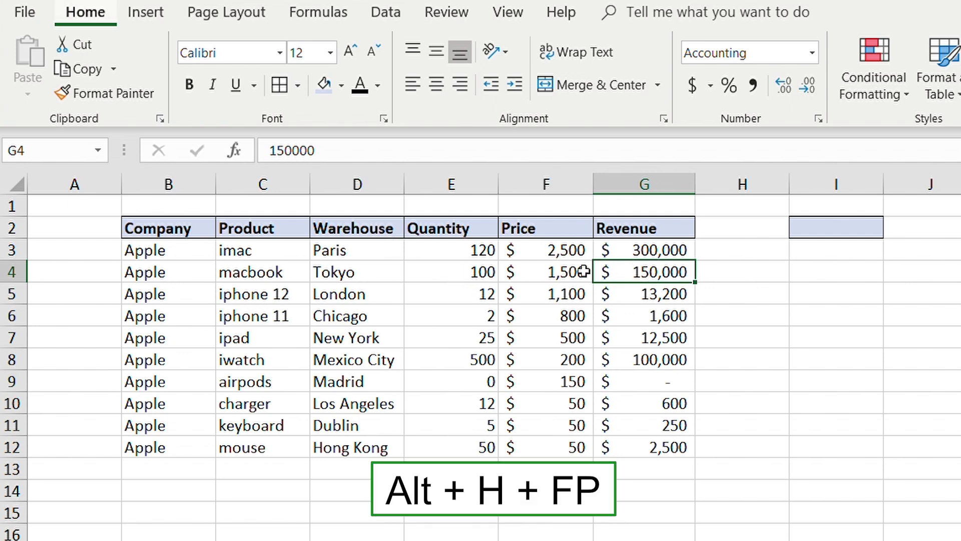
left_click(449, 269)
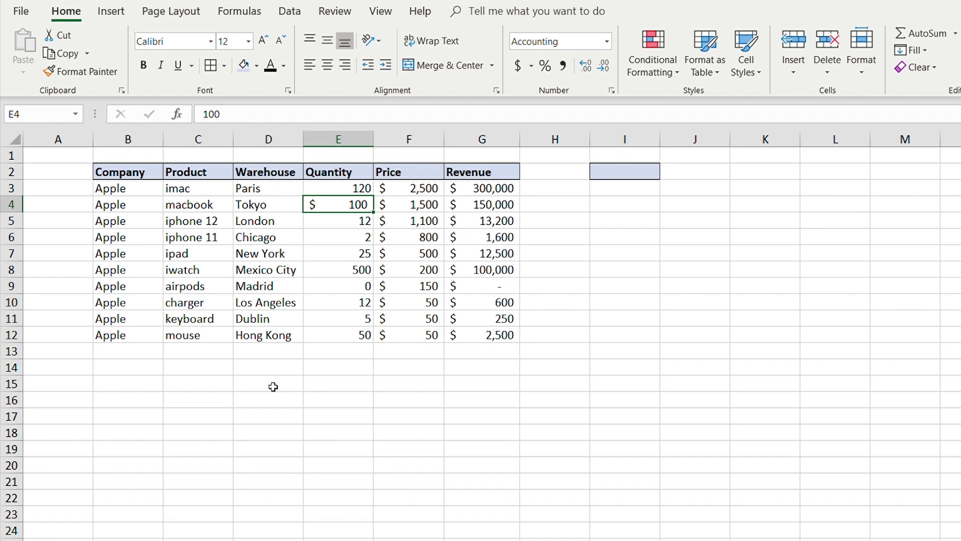
key("ctrl+Page_Down")
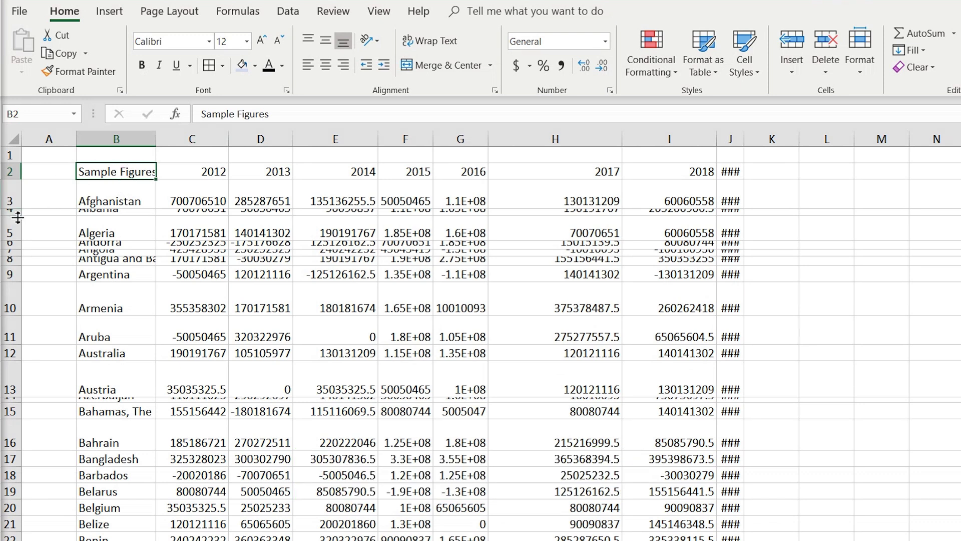
Drag row 4's boundary so the Albania row becomes tall enough to read.
left_click_drag(18, 217, 15, 241)
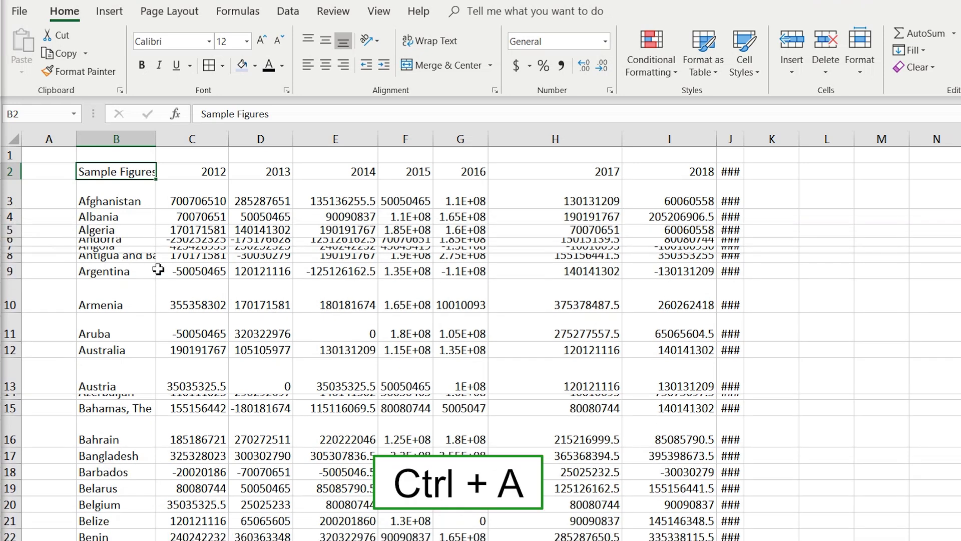
Select the whole sheet and AutoFit all column widths and row heights.
key("ctrl+a")
scroll(158, 269, "down", 9)
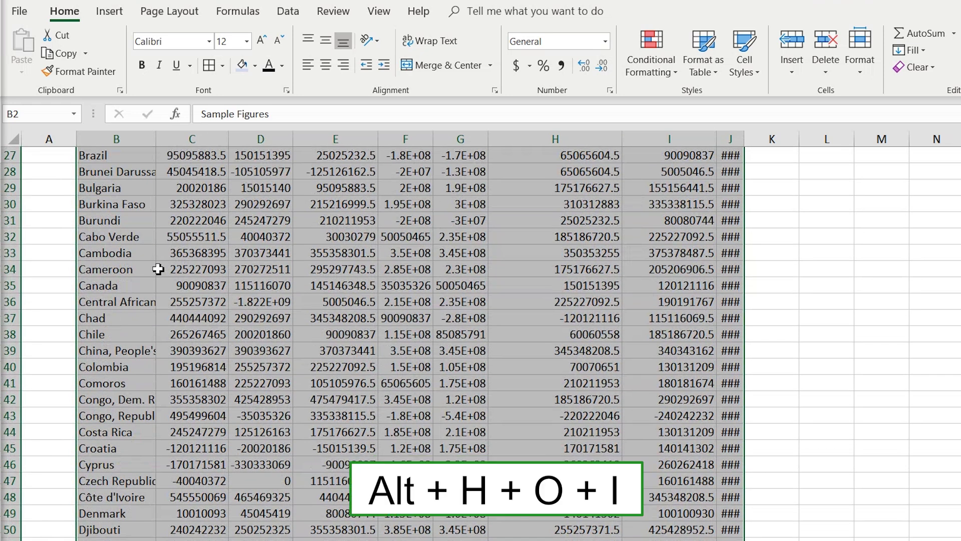
key("alt")
key("h")
key("o")
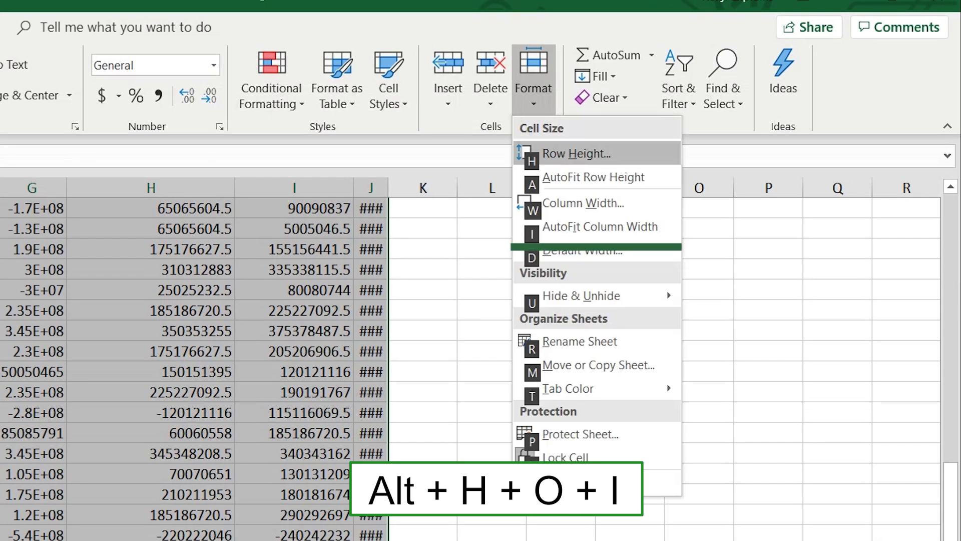
key("i")
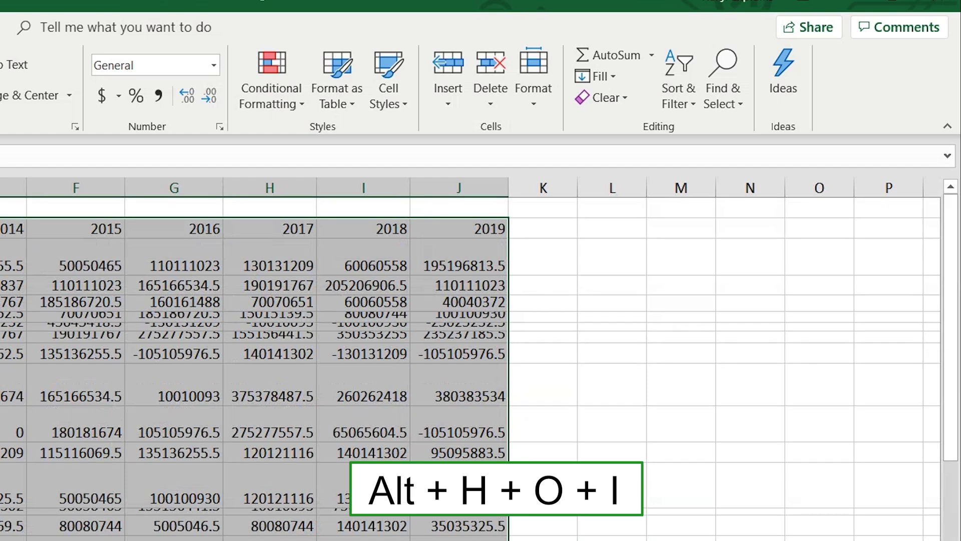
key("alt")
key("h")
key("o")
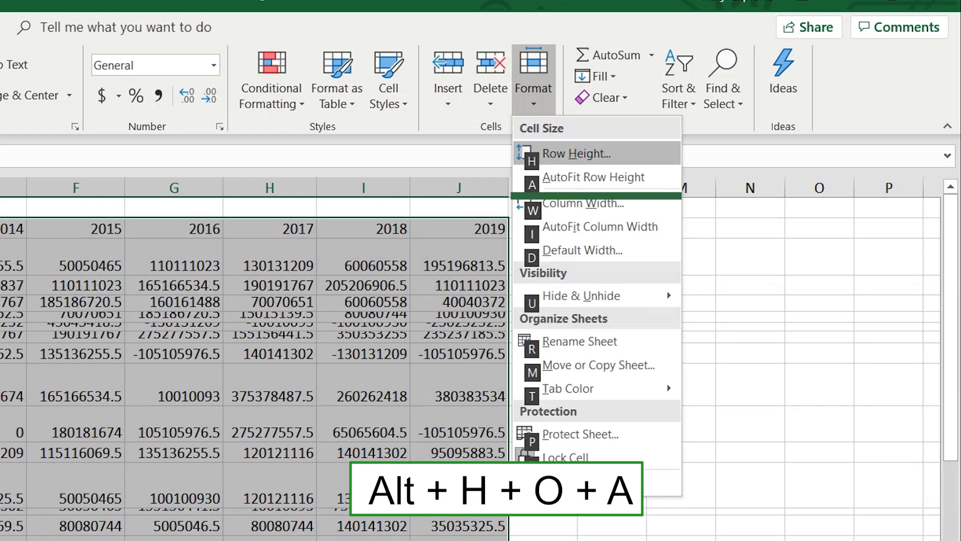
key("a")
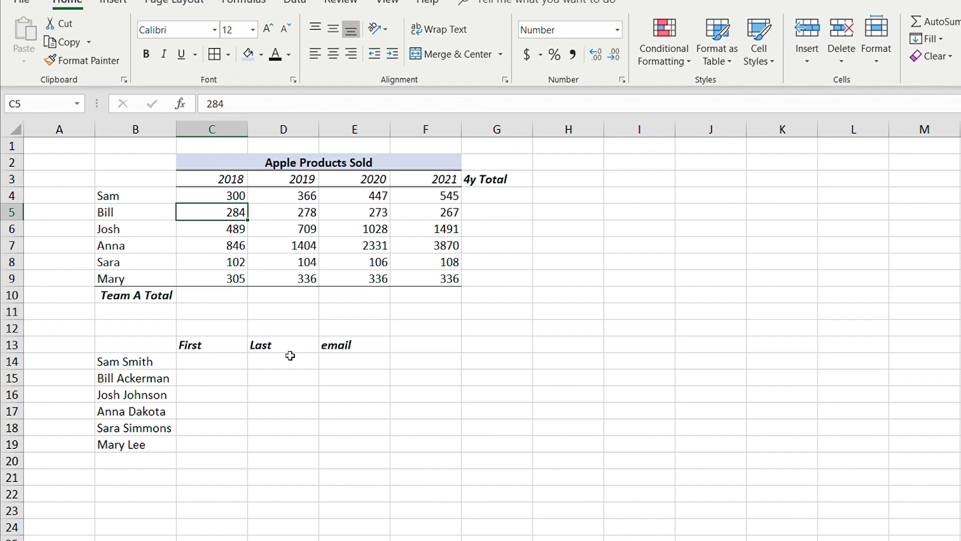
Navigate the Apple Products Sold table to the empty 2018 Team A Total cell.
key("ctrl+Up")
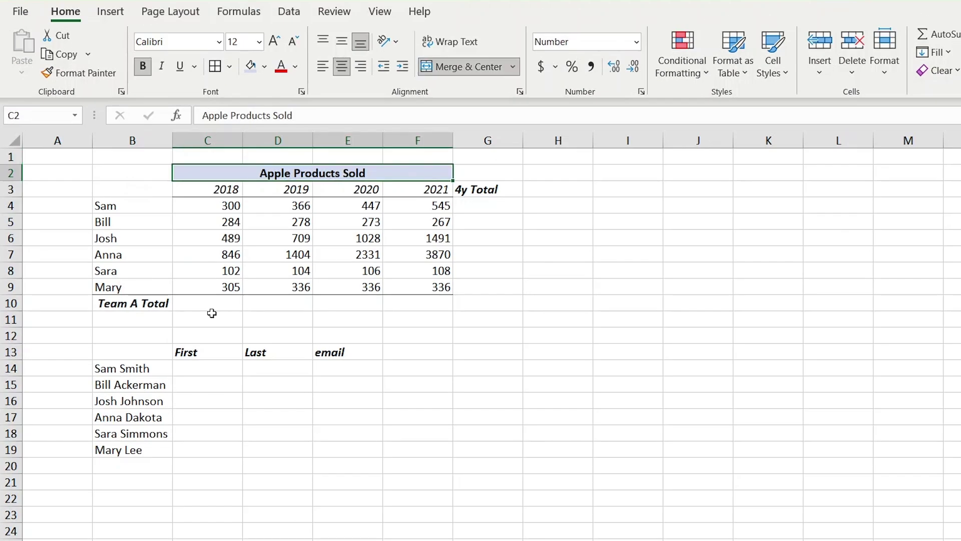
key("Down")
key("Down")
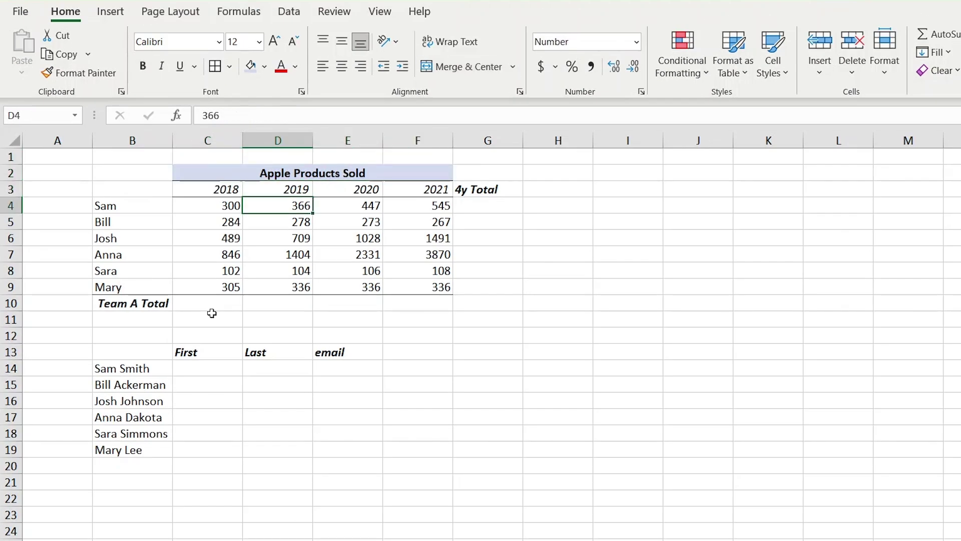
key("Down")
key("Left")
key("Left")
key("Up")
key("ctrl+shift+Down")
key("Down")
key("Down")
key("Down")
key("Down")
key("Down")
key("Down")
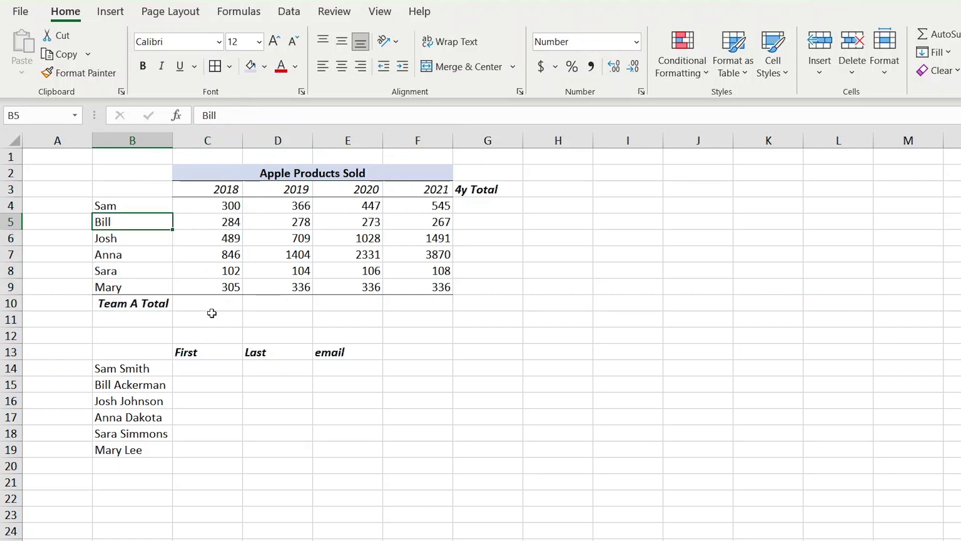
key("Right")
key("Up")
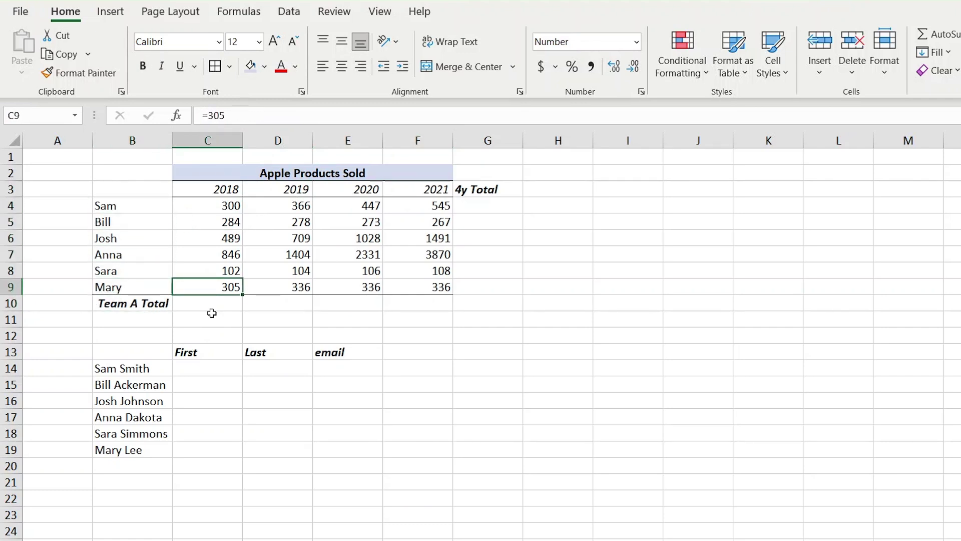
key("shift+Up")
key("ctrl+shift+Up")
key("Down")
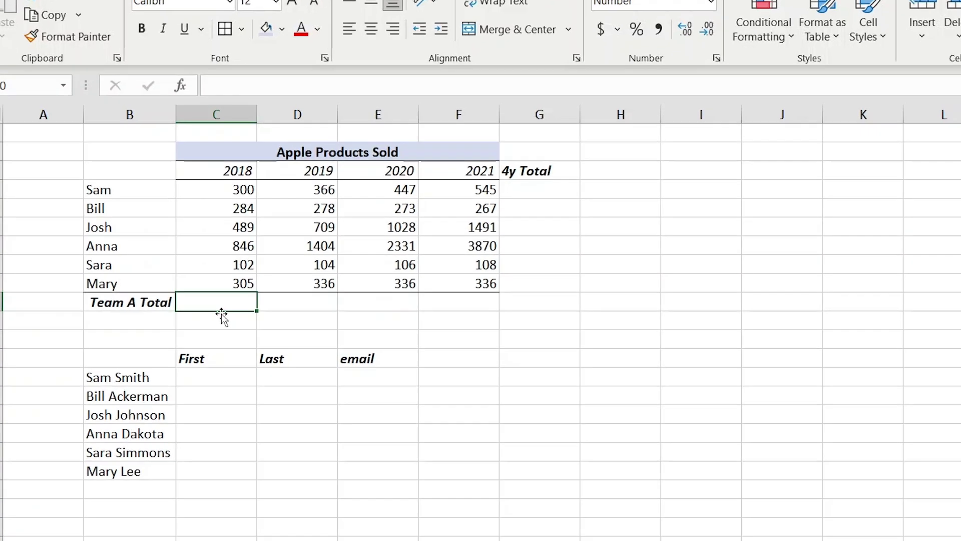
Enter a trial =SUM(C4:C9) in C10, giving 2326, then clear it.
type("=")
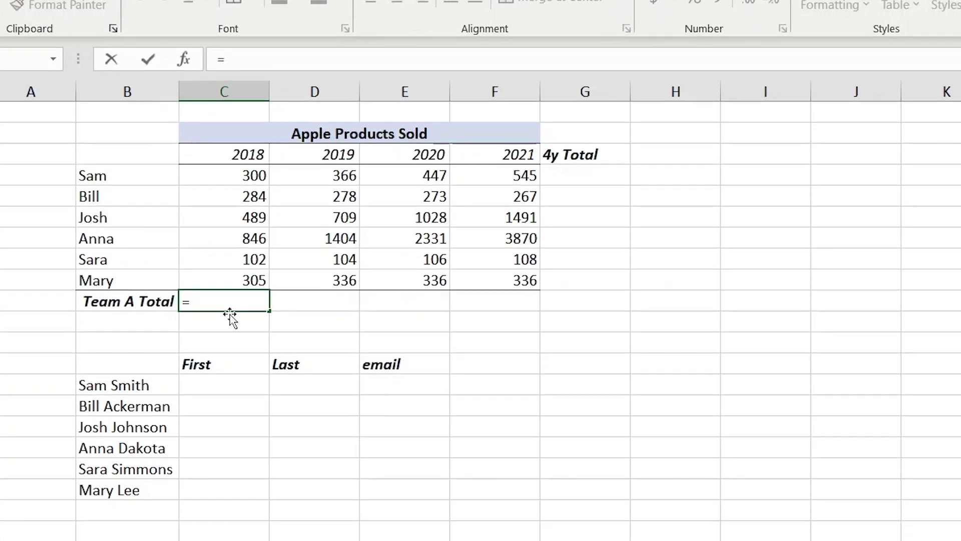
type("sum")
key("Tab")
key("Up")
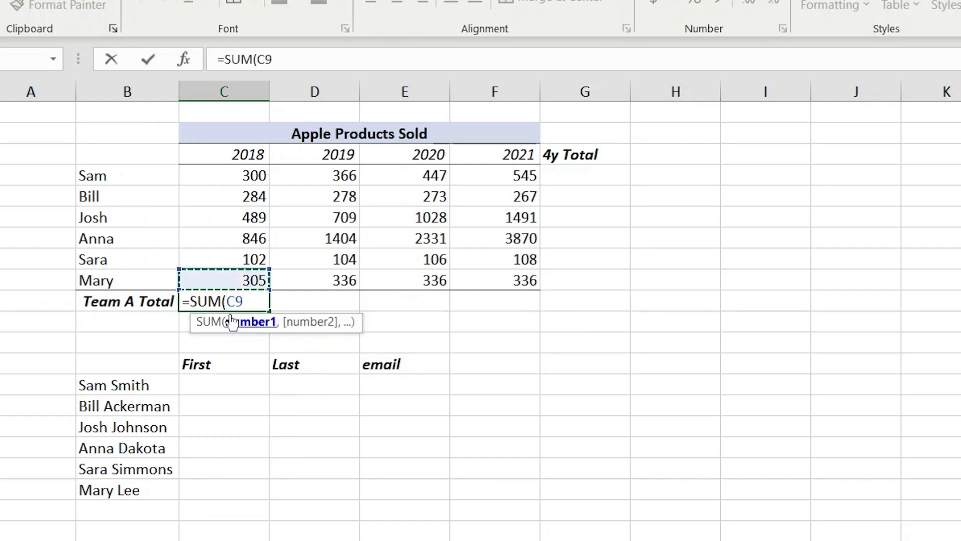
key("shift+Up")
key("shift+Up")
key("shift+Up")
key("shift+Up")
key("shift+Up")
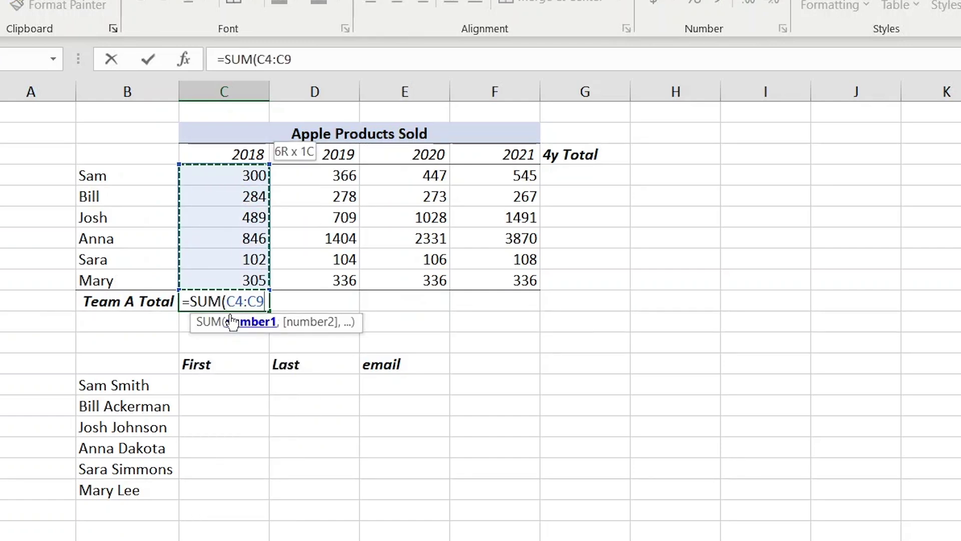
key("Return")
key("Up")
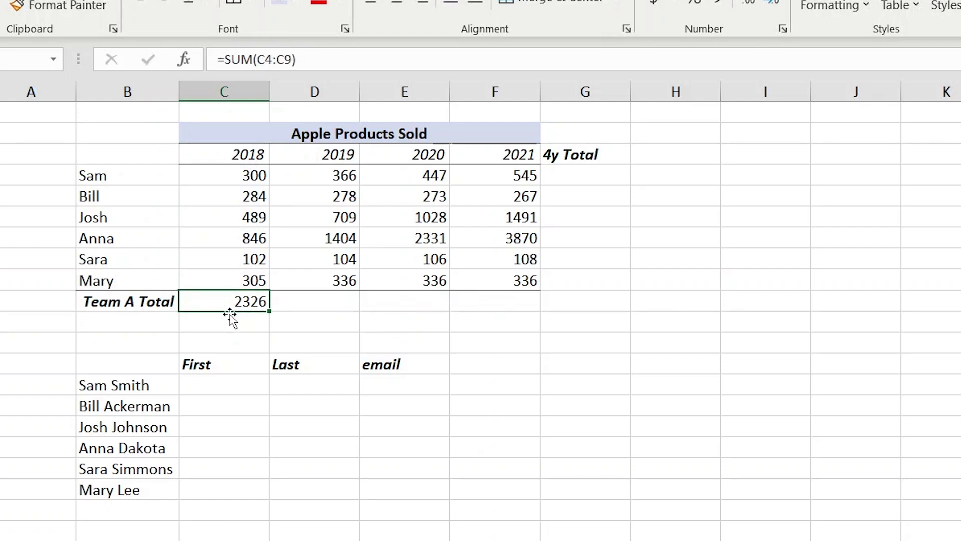
key("Delete")
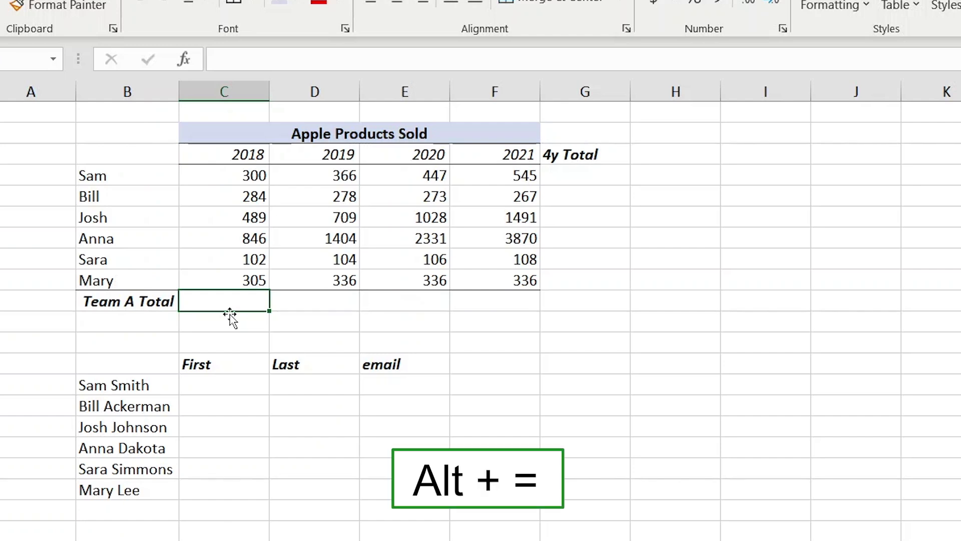
AutoSum all four years in the Team A Total row (4344, 5216, 6540, 8637).
key("alt+equal")
key("Return")
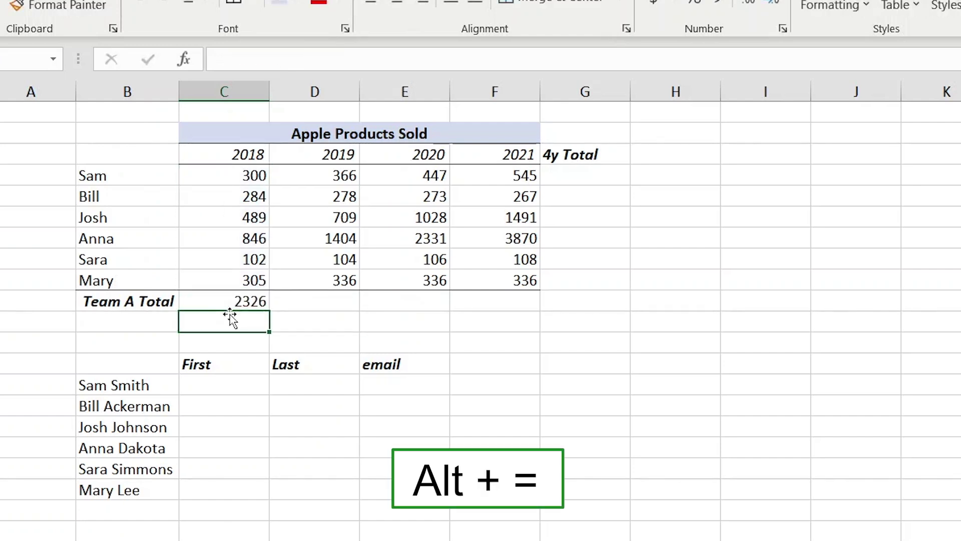
key("Up")
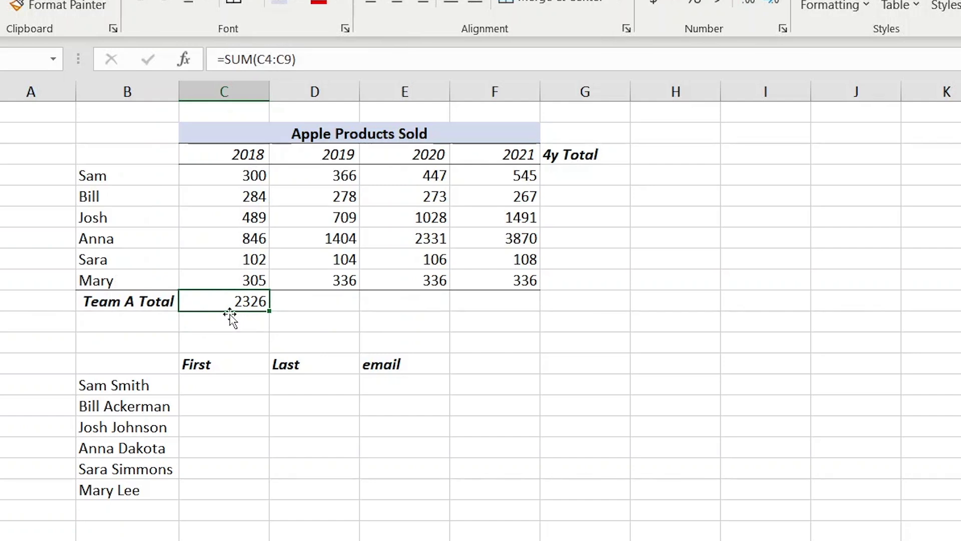
key("Delete")
key("shift+Right")
key("shift+Right")
key("shift+Right")
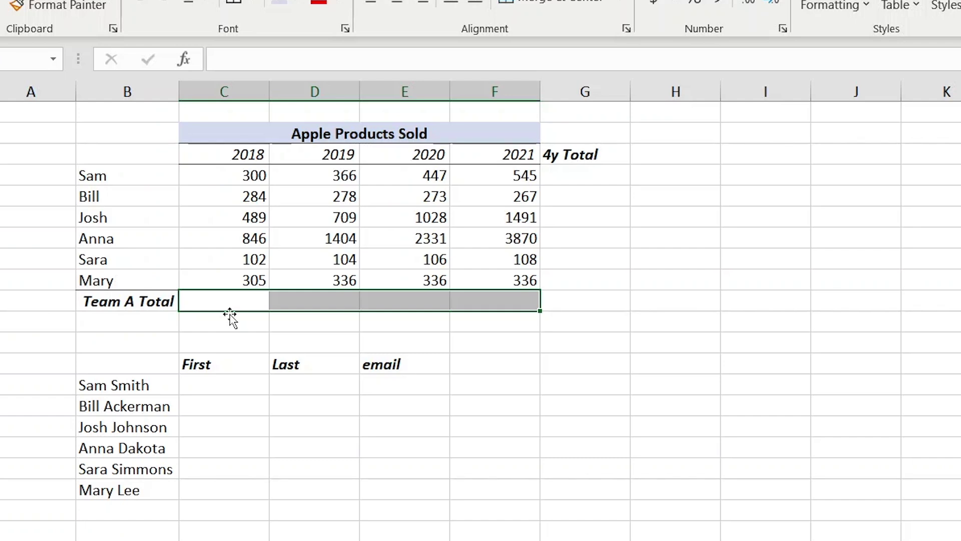
key("alt+equal")
key("Right")
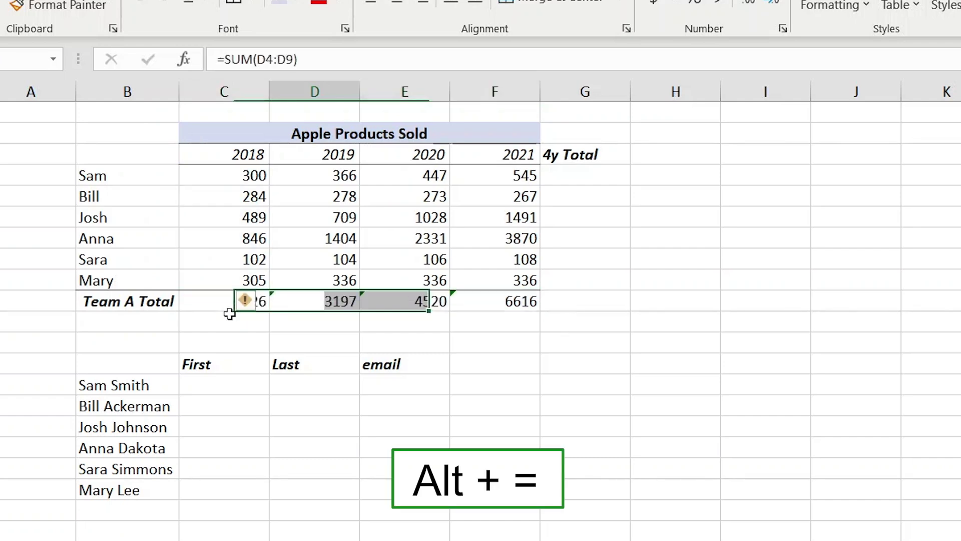
key("Right")
key("Right")
key("Right")
AutoSum each salesperson's four years down the 4y Total column.
key("Up")
key("Up")
key("Up")
key("Up")
key("Up")
key("Up")
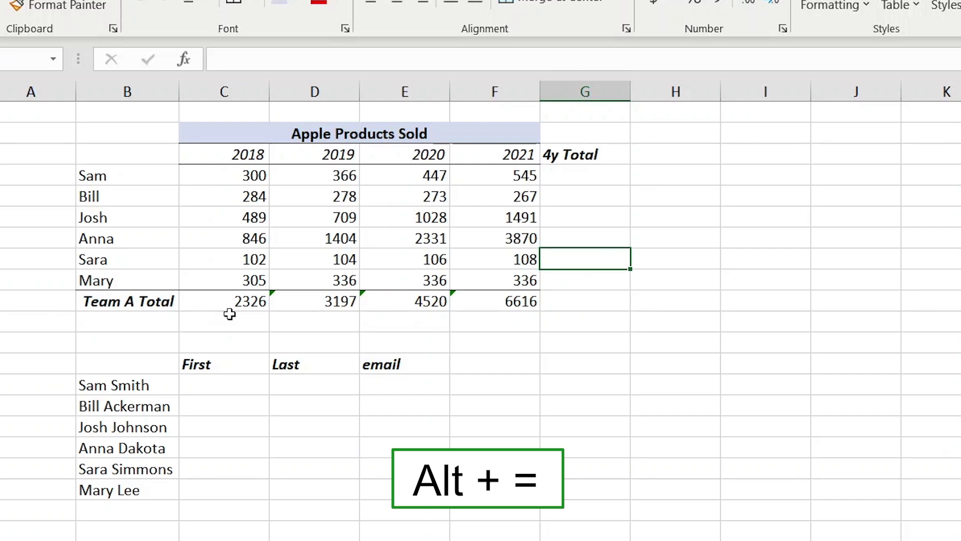
key("Left")
key("Left")
key("Right")
key("Right")
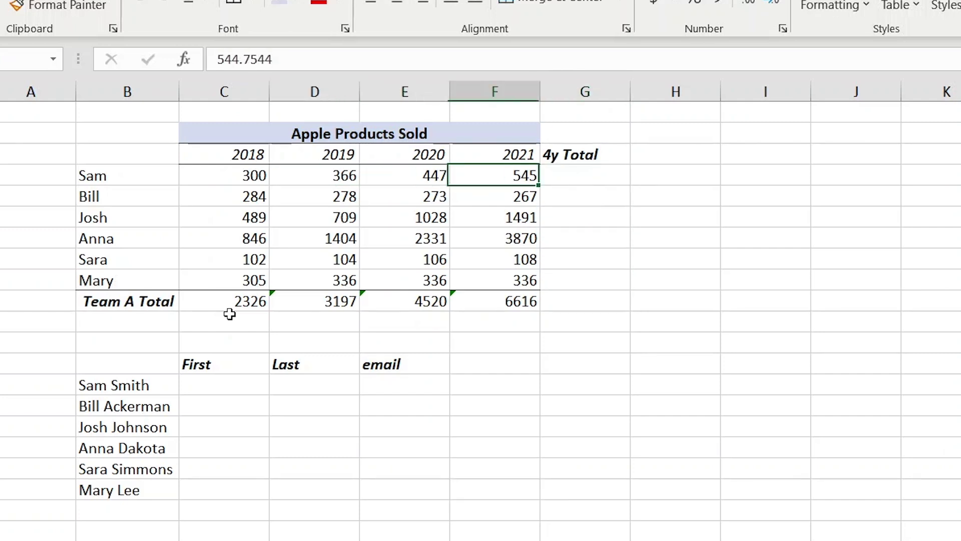
key("alt+equal")
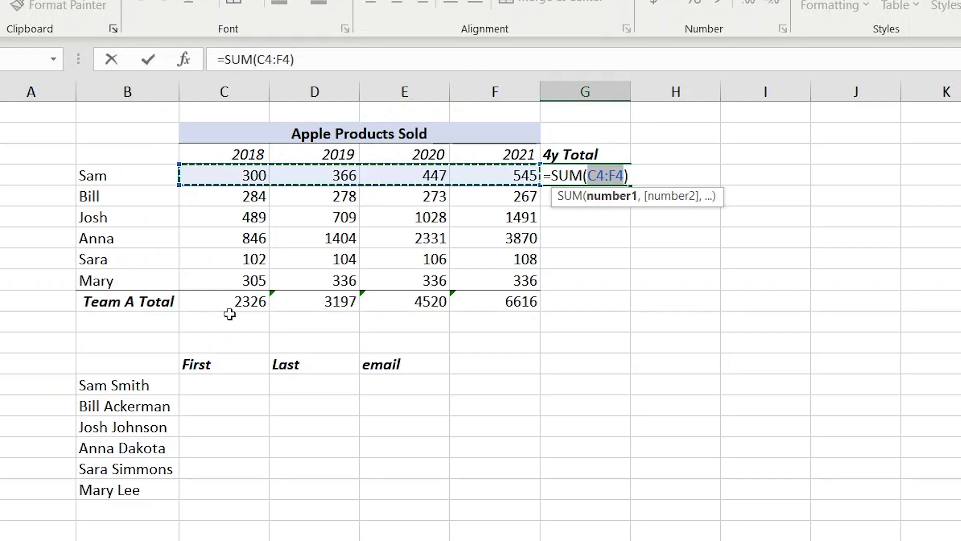
key("Return")
key("Up")
key("Delete")
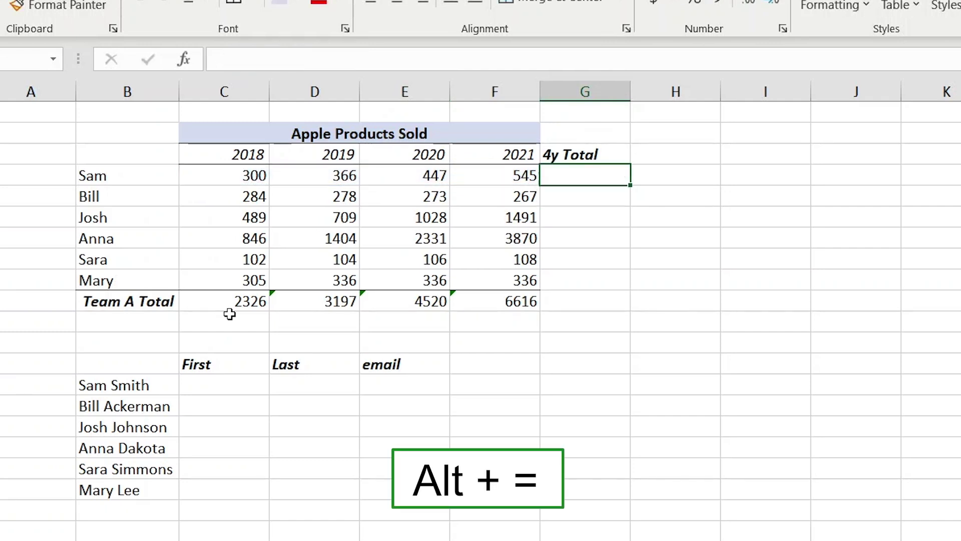
key("shift+Down")
key("shift+Down")
key("shift+Down")
key("shift+Down")
key("shift+Down")
key("alt+equal")
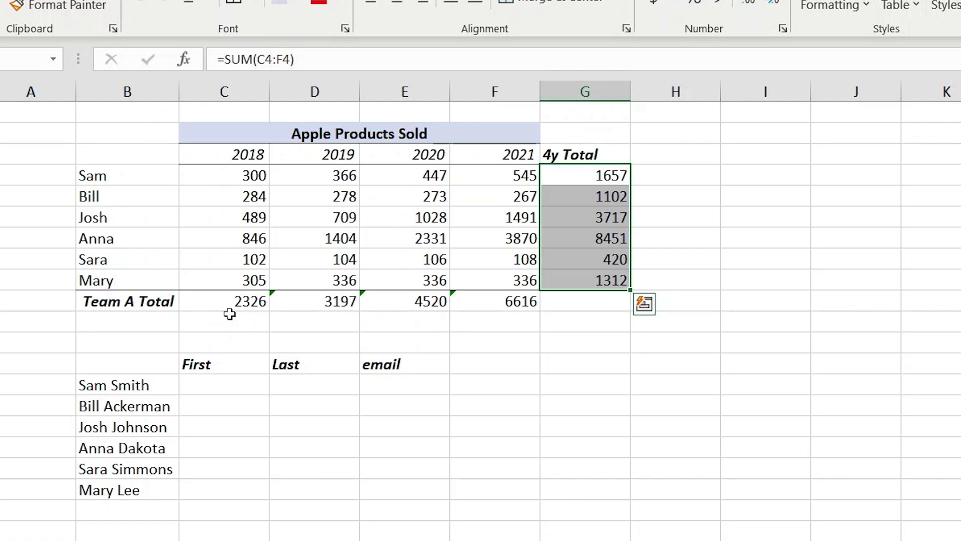
Check the SUM formulas in the first two 4y Total cells.
key("shift+Up")
key("shift+Up")
key("shift+Up")
key("shift+Up")
key("shift+Up")
key("F2")
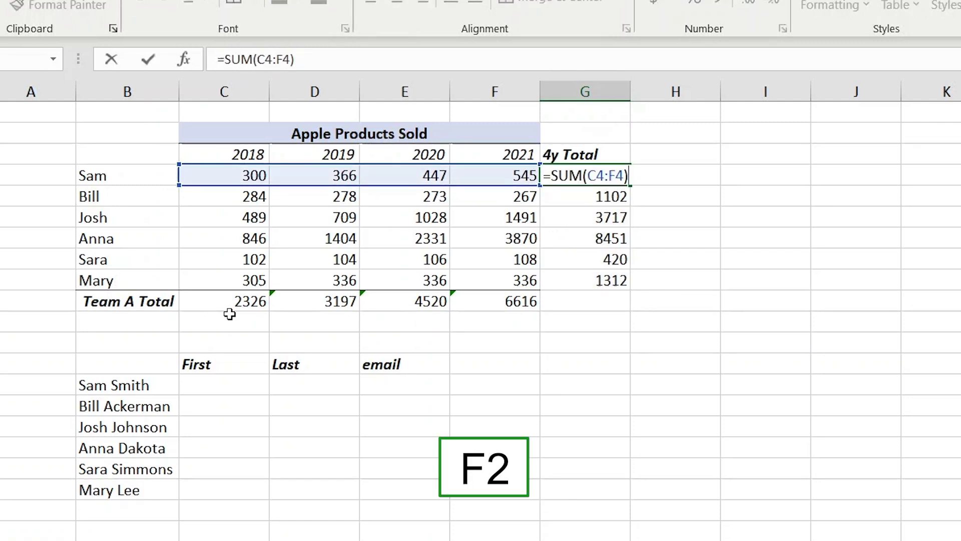
key("Return")
key("F2")
key("Escape")
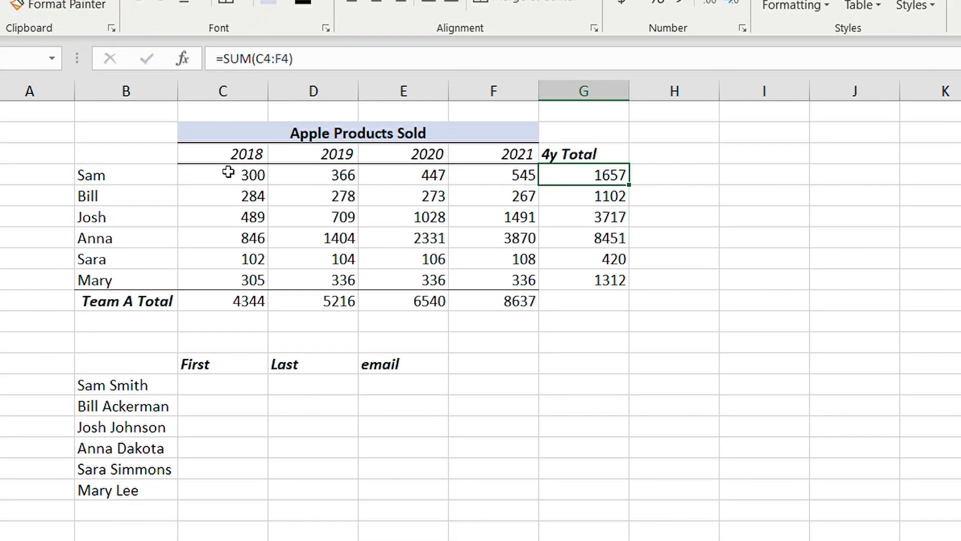
Move to the first empty First cell beside the full names list.
key("Down")
key("Down")
key("Down")
key("Down")
key("Down")
key("Down")
key("Down")
key("Down")
key("Down")
key("Left")
key("Left")
key("Left")
key("Left")
key("Down")
key("Left")
key("Right")
key("Up")
key("Down")
key("Left")
key("Right")
Enter 'Sam' as the first-name example and Flash Fill the First column for all six rows.
type("Sam")
key("Return")
key("Up")
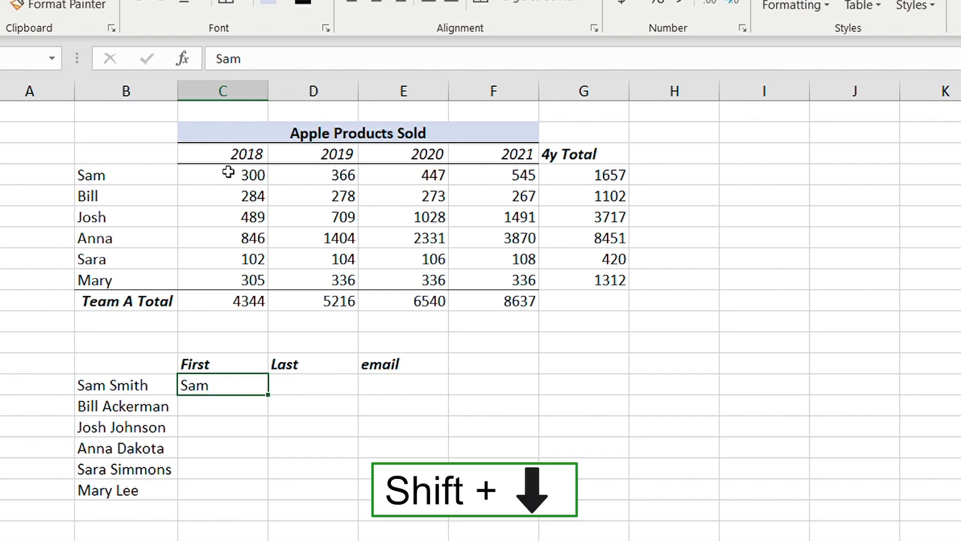
key("shift+Down")
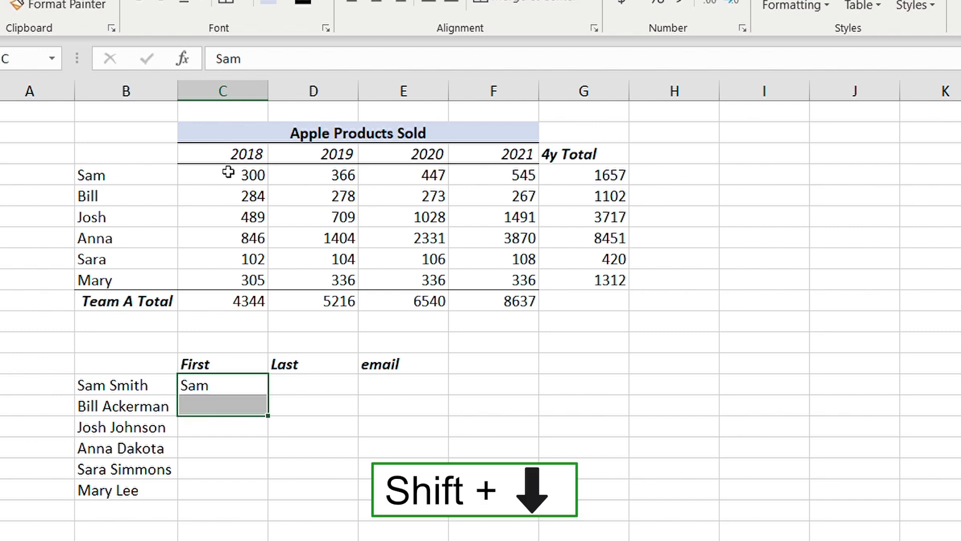
key("shift+Down")
key("shift+Down")
key("shift+Down")
key("shift+Down")
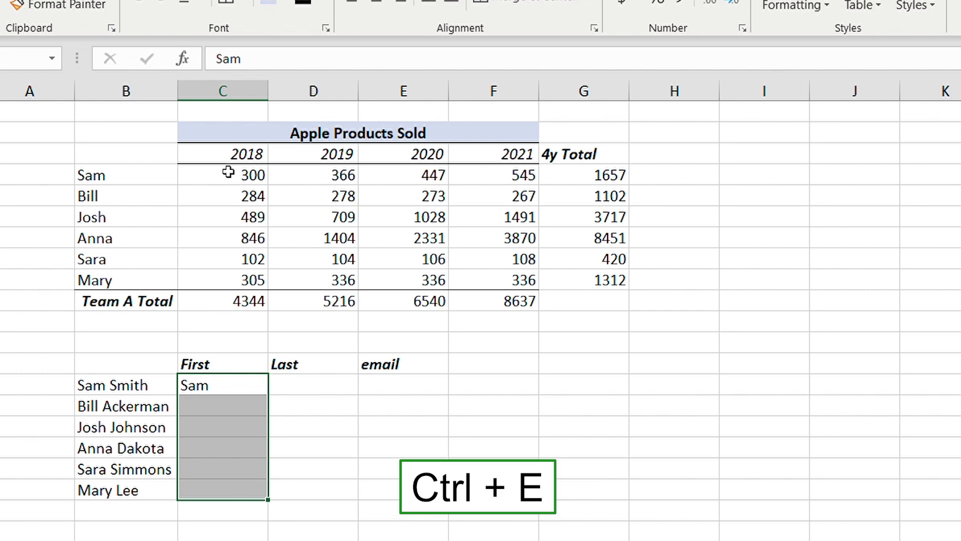
key("ctrl+e")
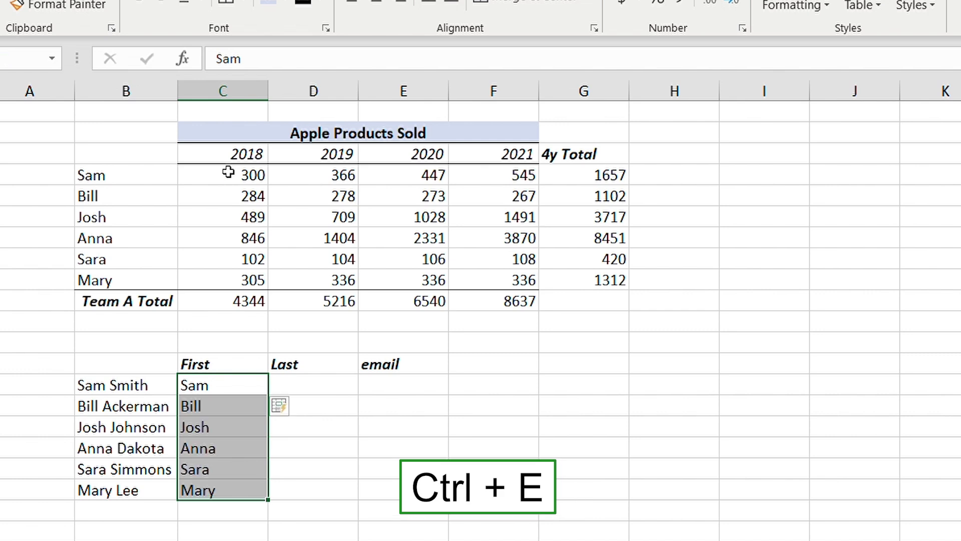
Enter 'Smith' as the surname example and Flash Fill the Last column for all six rows.
key("Right")
type("Smith")
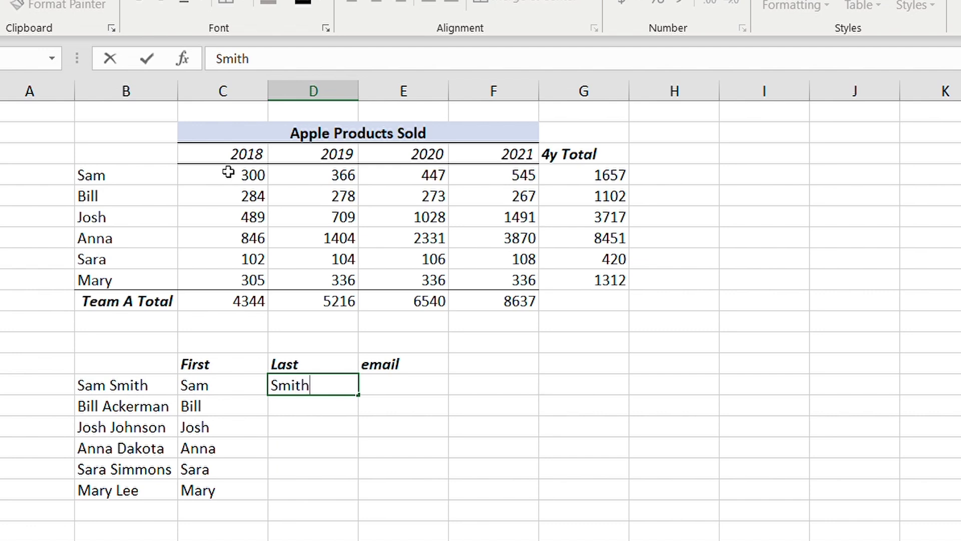
key("Return")
key("Up")
key("shift+Down")
key("shift+Down")
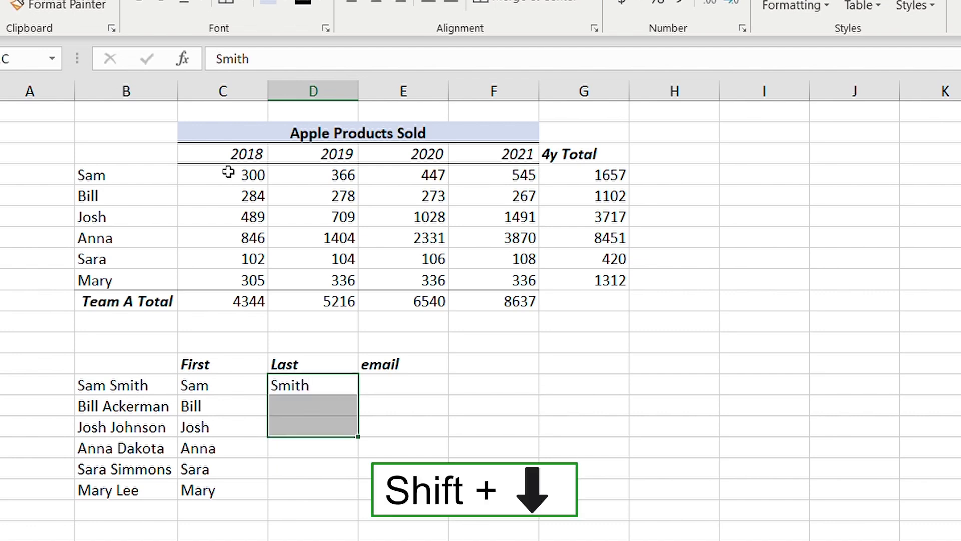
key("shift+Down")
key("shift+Down")
key("shift+Down")
key("ctrl+e")
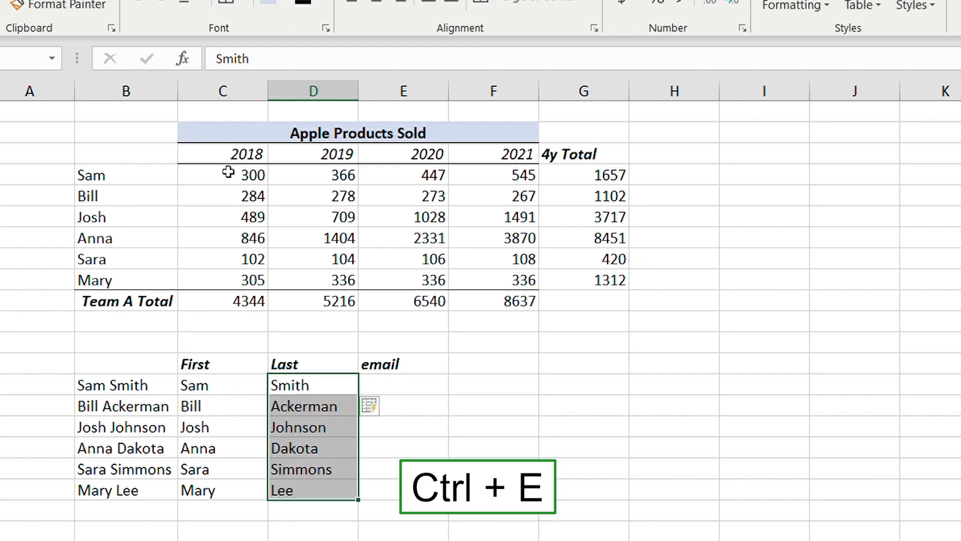
key("Right")
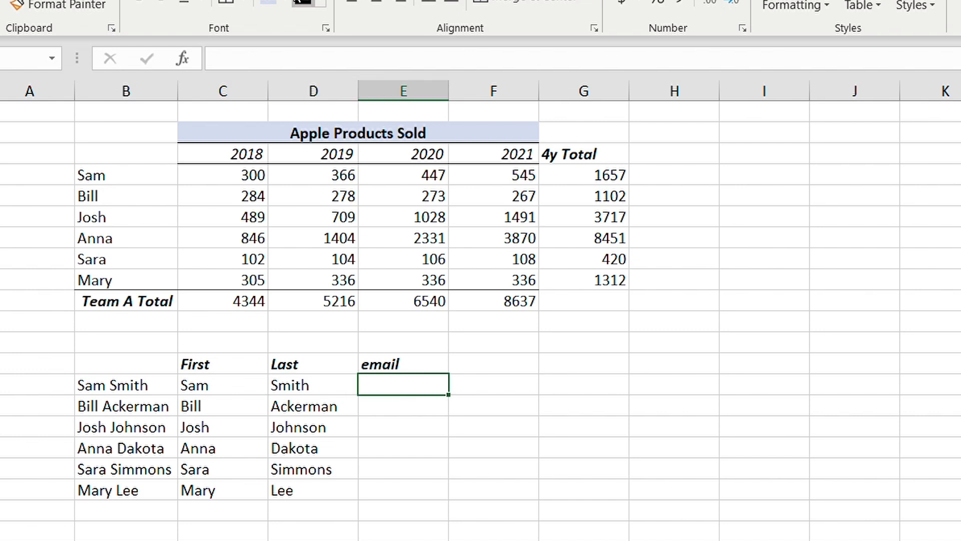
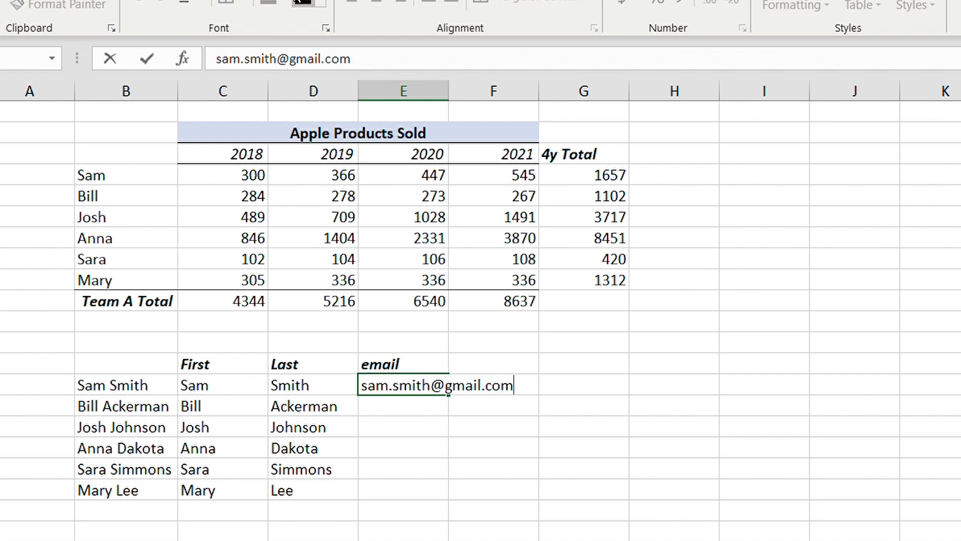
key("Return")
key("Up")
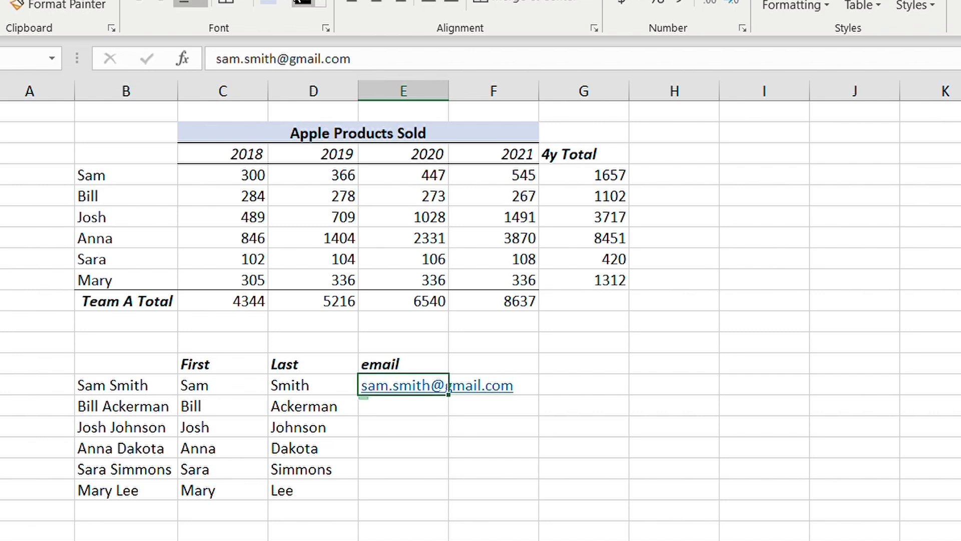
key("shift+Down")
key("shift+Down")
key("shift+Down")
key("shift+Down")
key("shift+Down")
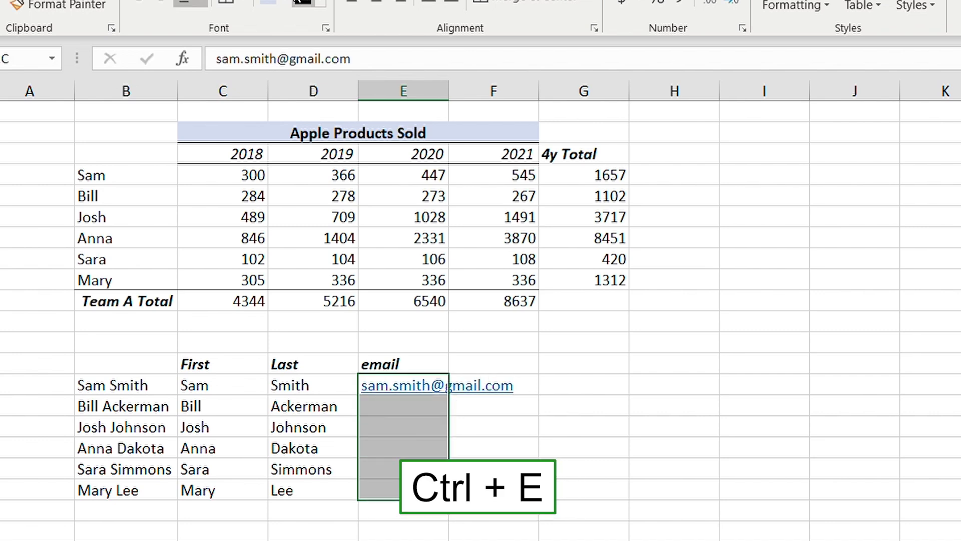
key("ctrl+e")
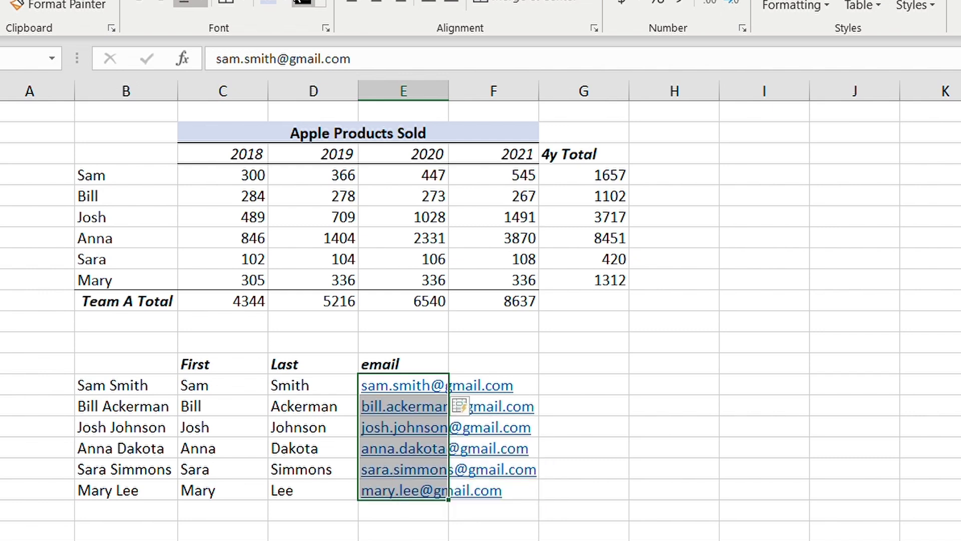
left_click(494, 385)
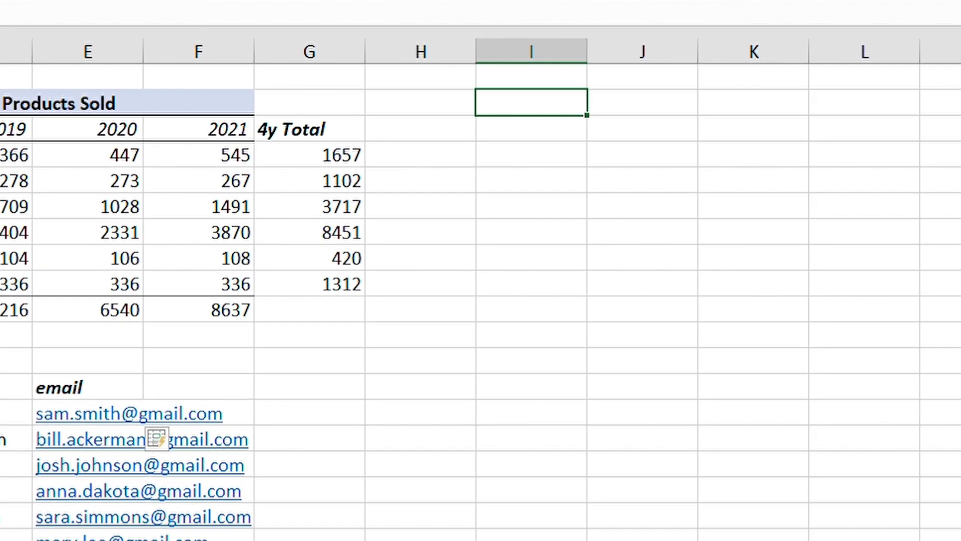
Enter 0.33 in cells I2 and J2.
type("0.33")
left_click(640, 100)
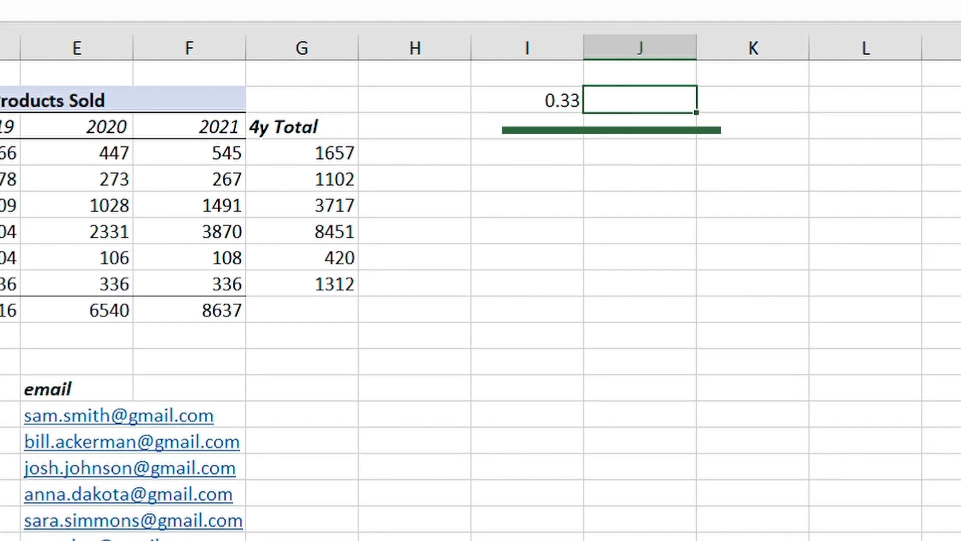
type("0.33")
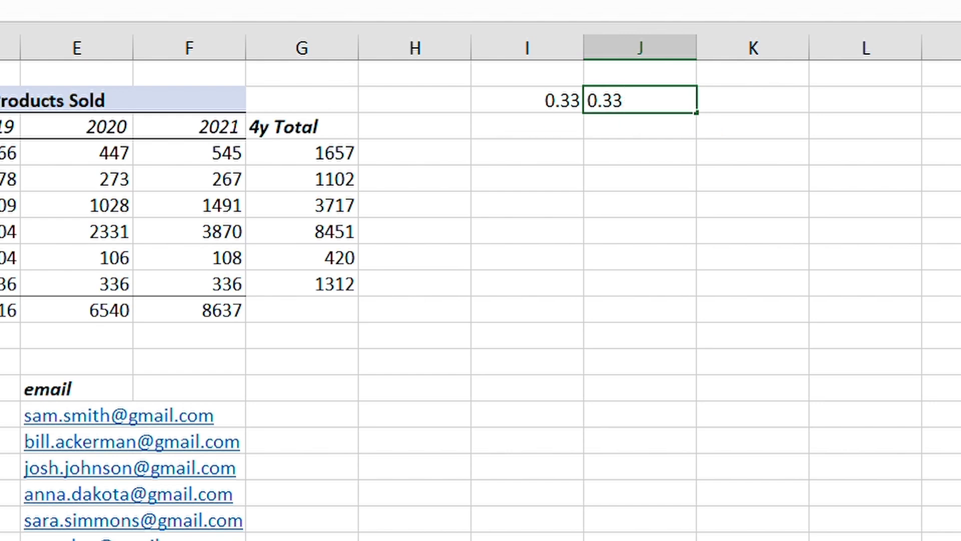
key("ctrl+Return")
Format I2 with Ctrl+Shift+% and J2 with Alt+H+P so both show 33%.
key("Left")
key("ctrl+shift+5")
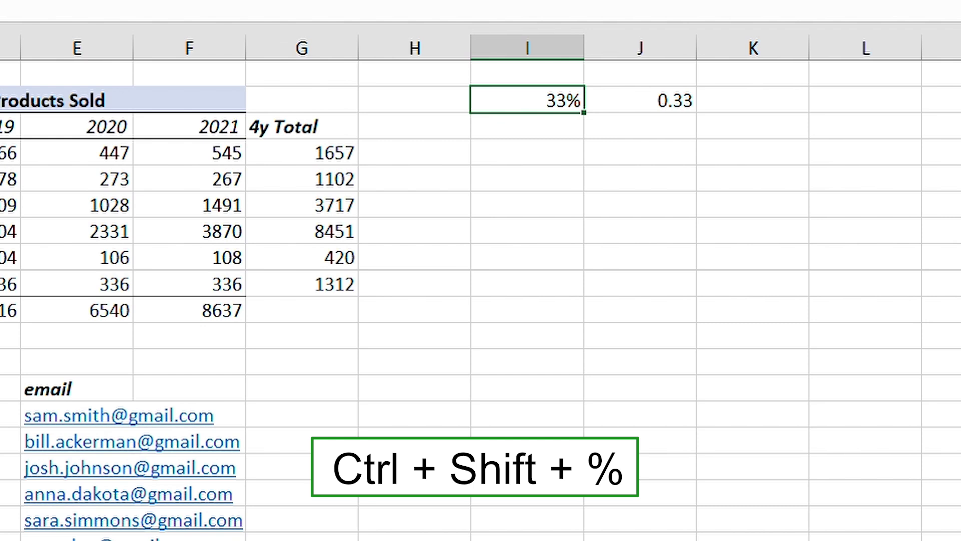
left_click(640, 100)
key("alt+h")
key("p")
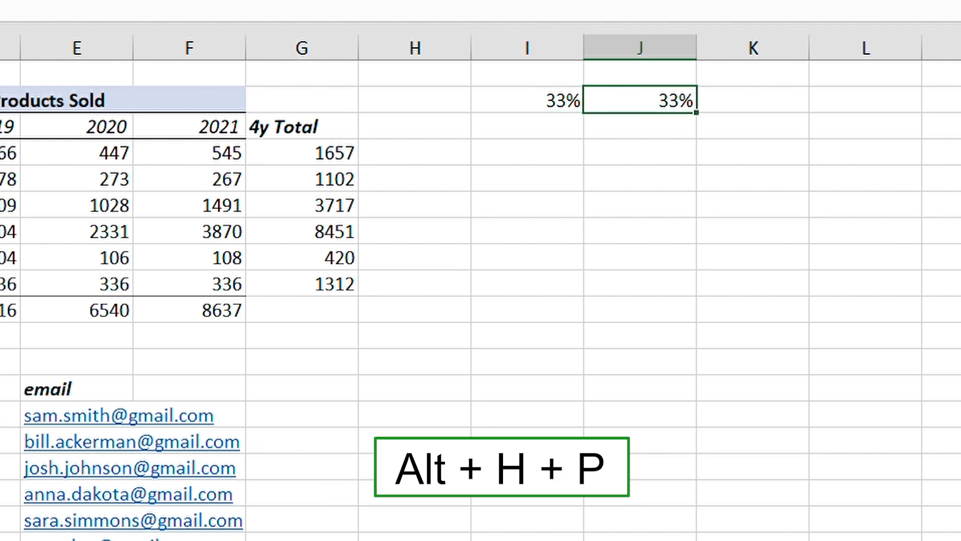